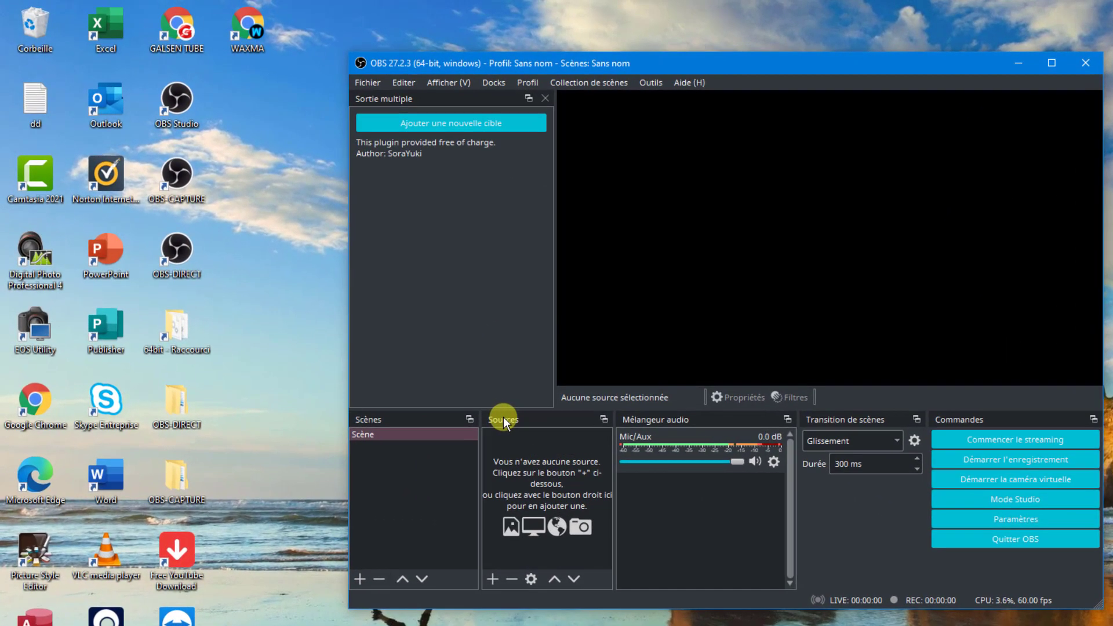
- Add a new audio input capture source to the scene using the Microphone (USB Condenser Microphone) device
click(489, 577)
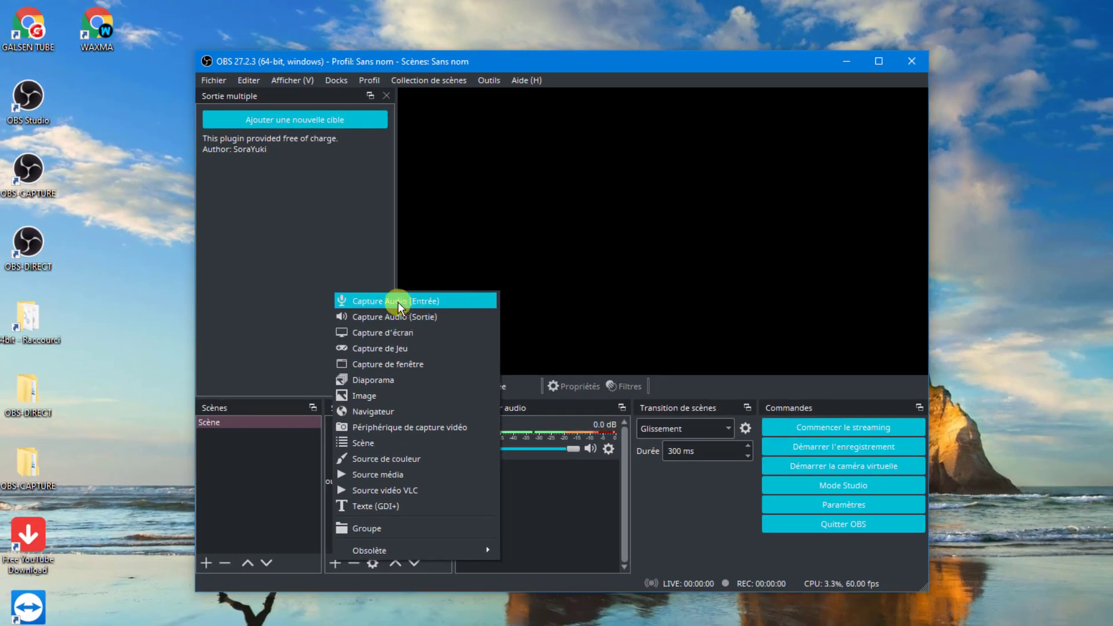
click(397, 301)
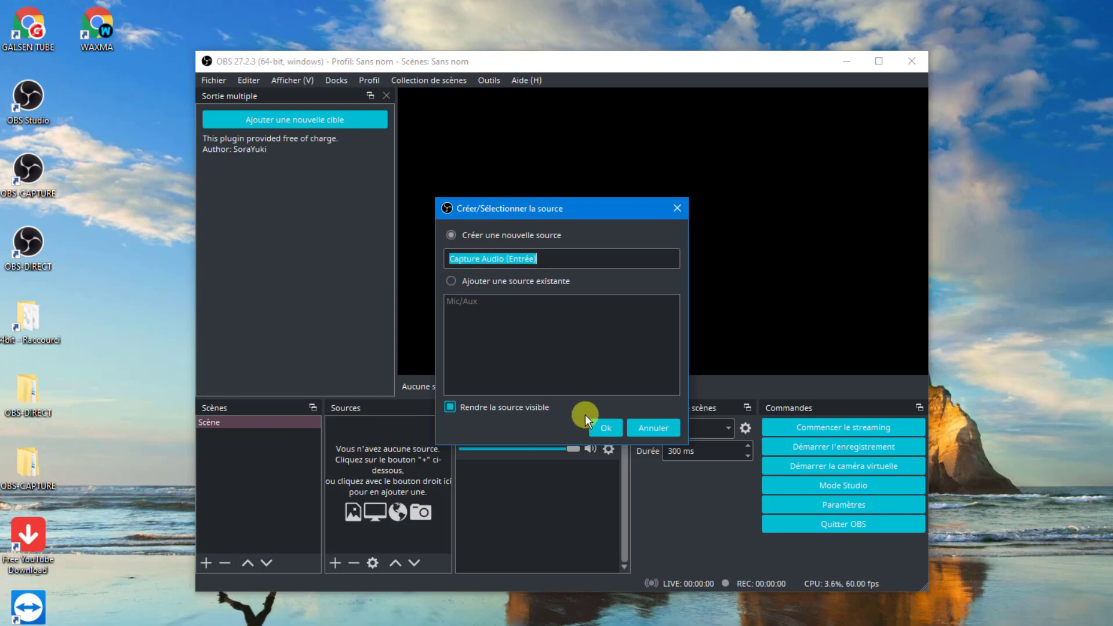
click(604, 426)
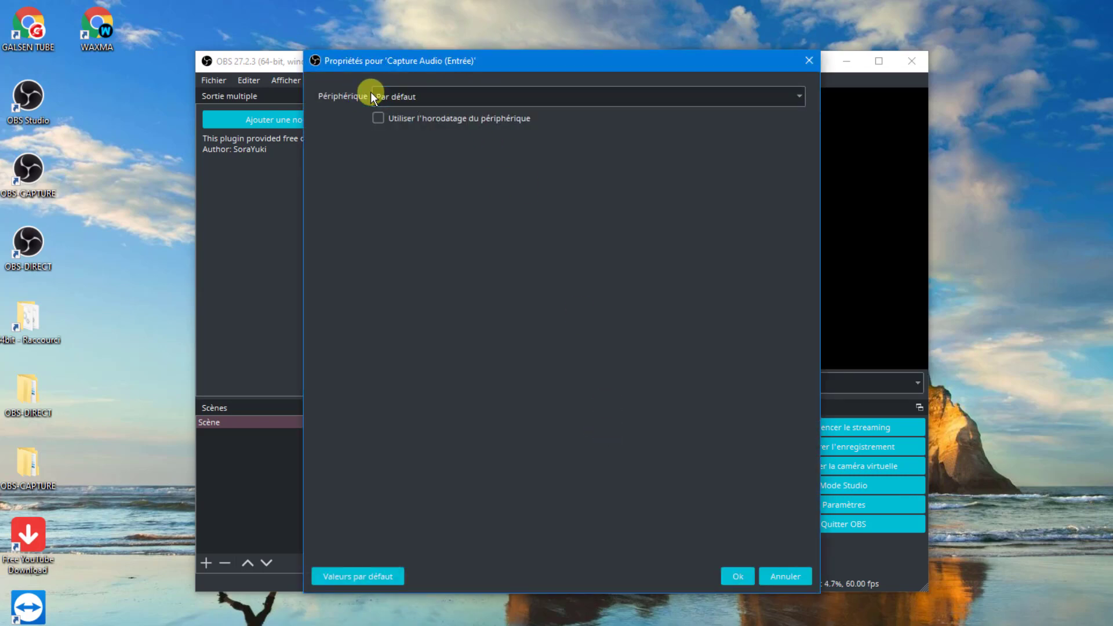
click(408, 94)
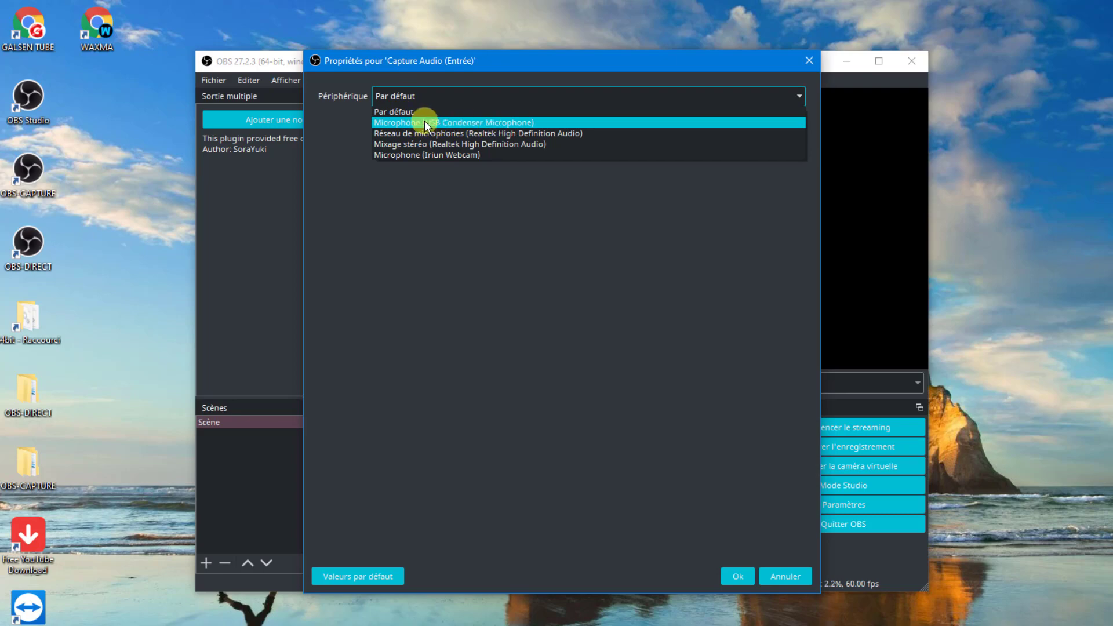
click(439, 123)
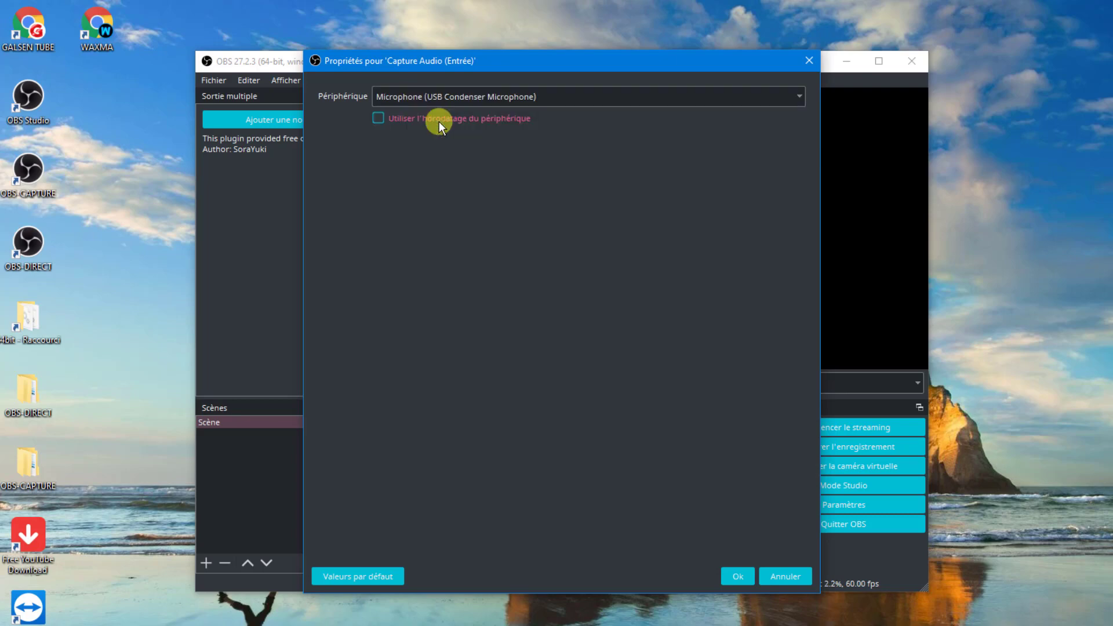
click(739, 576)
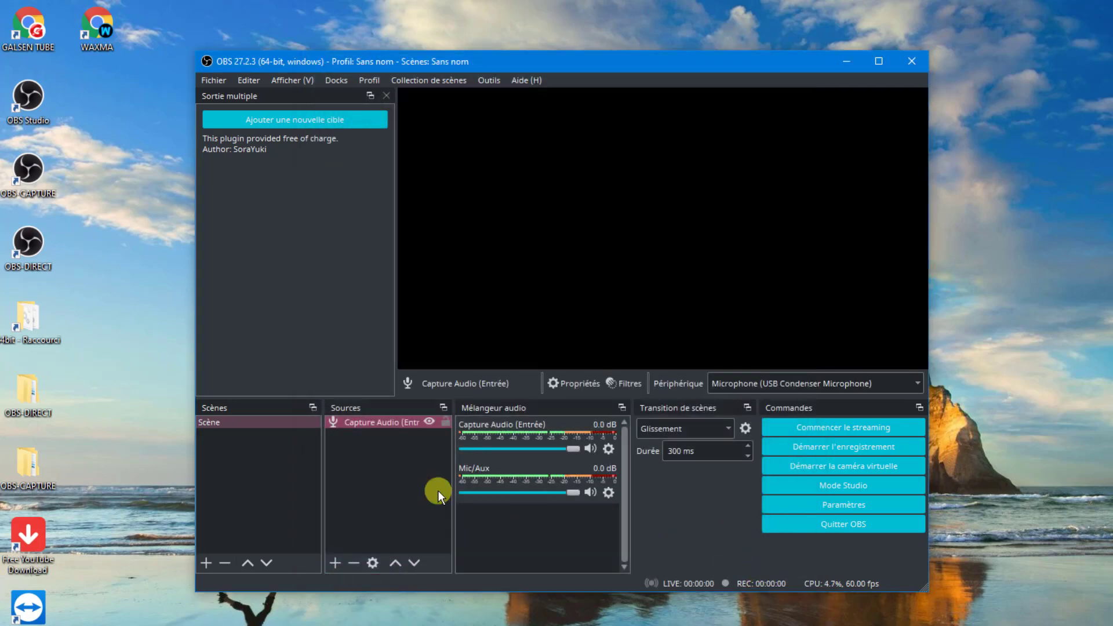
click(406, 423)
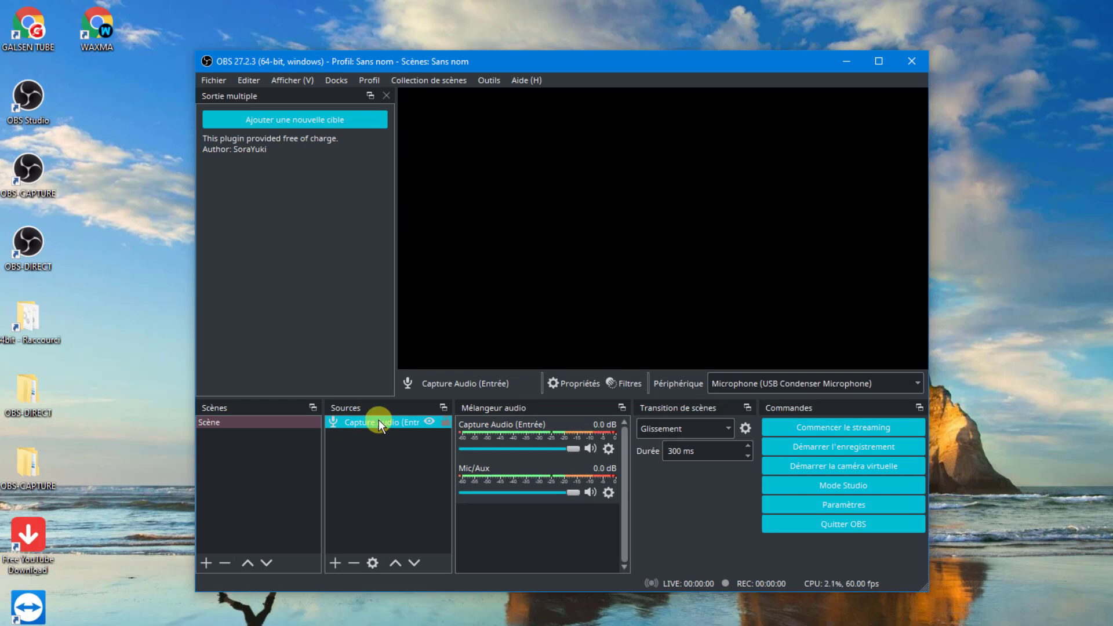
- Mute and unmute the Mic/Aux and Capture Audio (Entrée) channels, and lower and restore the Capture Audio (Entrée) volume to 0.0 dB
click(575, 440)
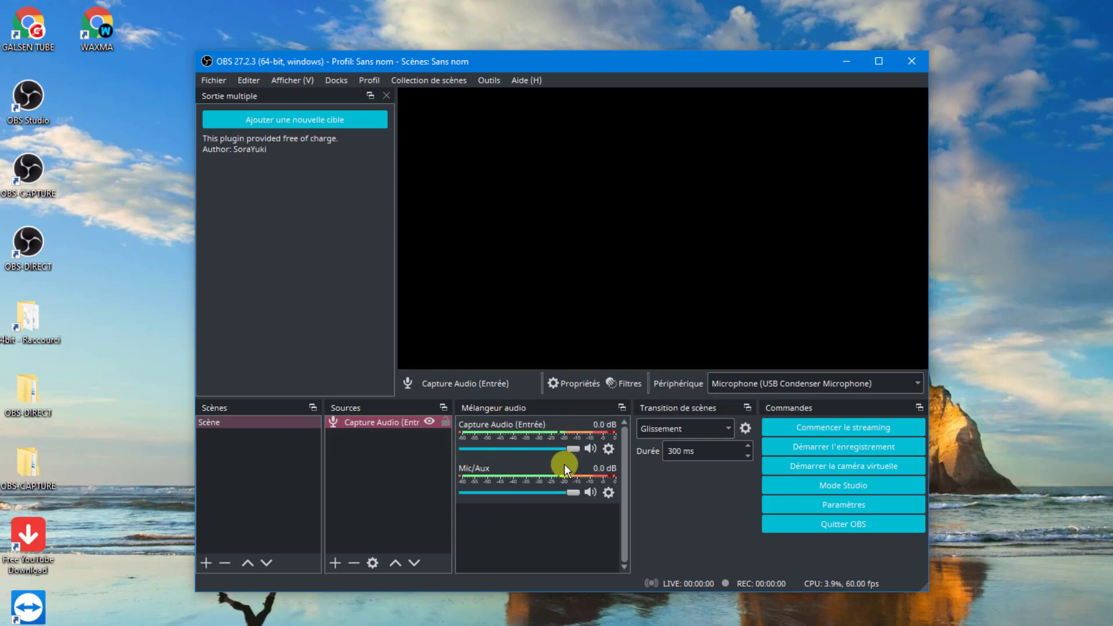
click(589, 492)
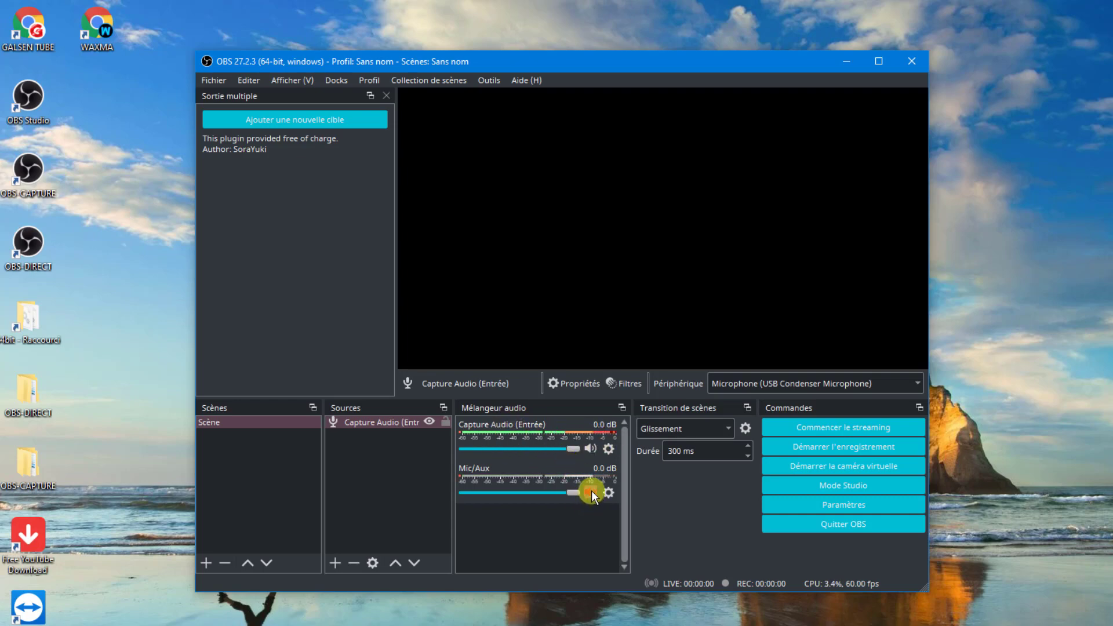
click(590, 450)
click(590, 491)
click(592, 450)
drag(574, 447, 537, 449)
drag(537, 448, 599, 453)
- Hide the Capture Audio (Entrée) channel in the audio mixer, and unhide all channels again
click(609, 449)
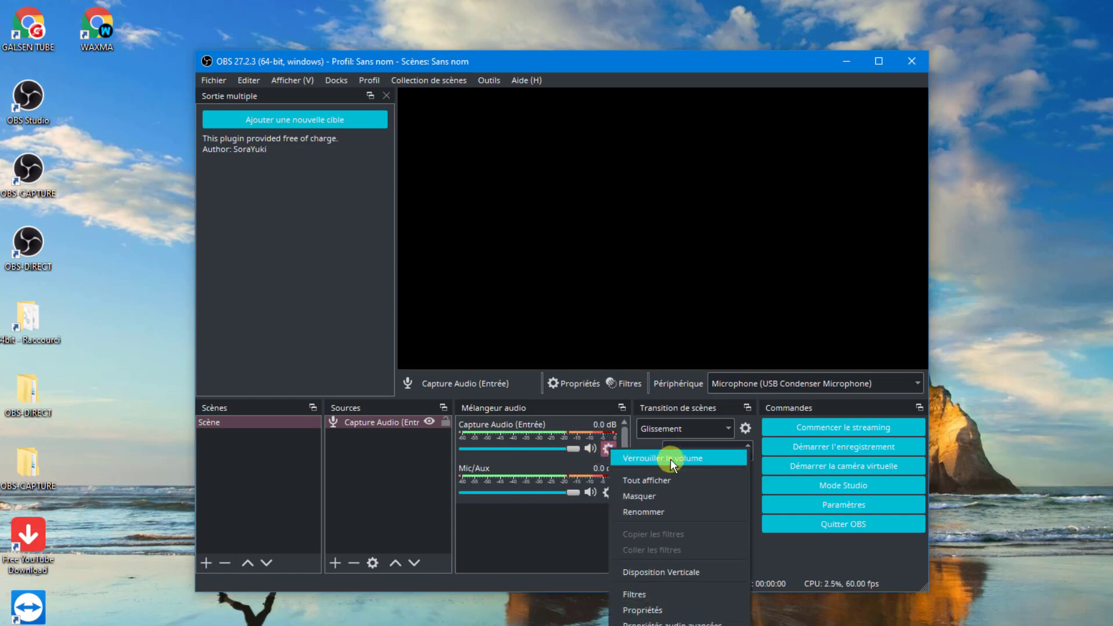
click(645, 478)
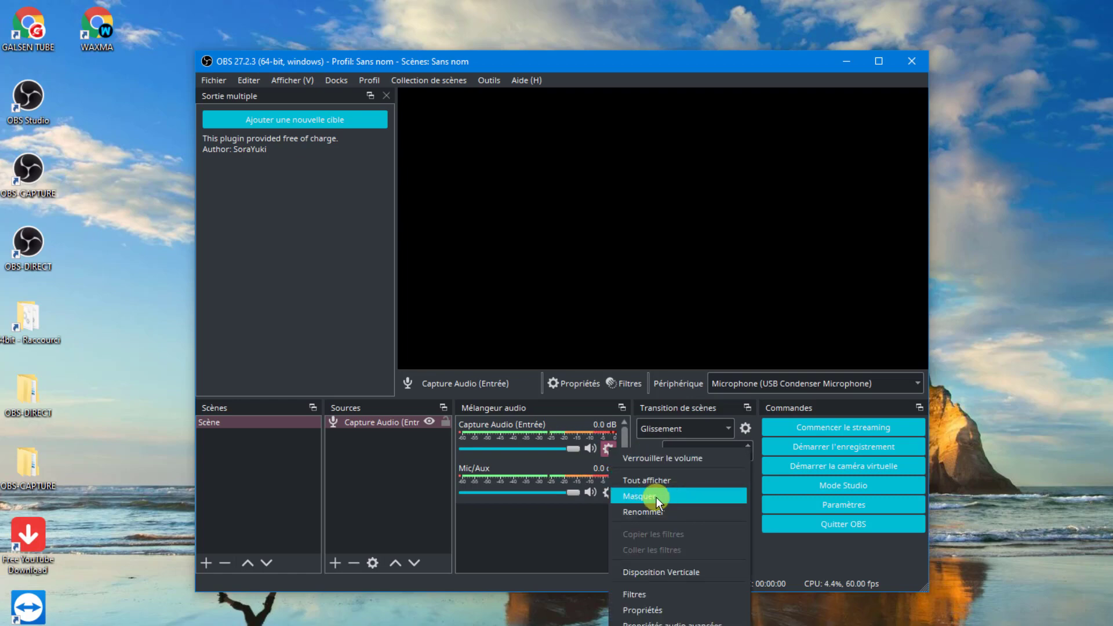
click(650, 497)
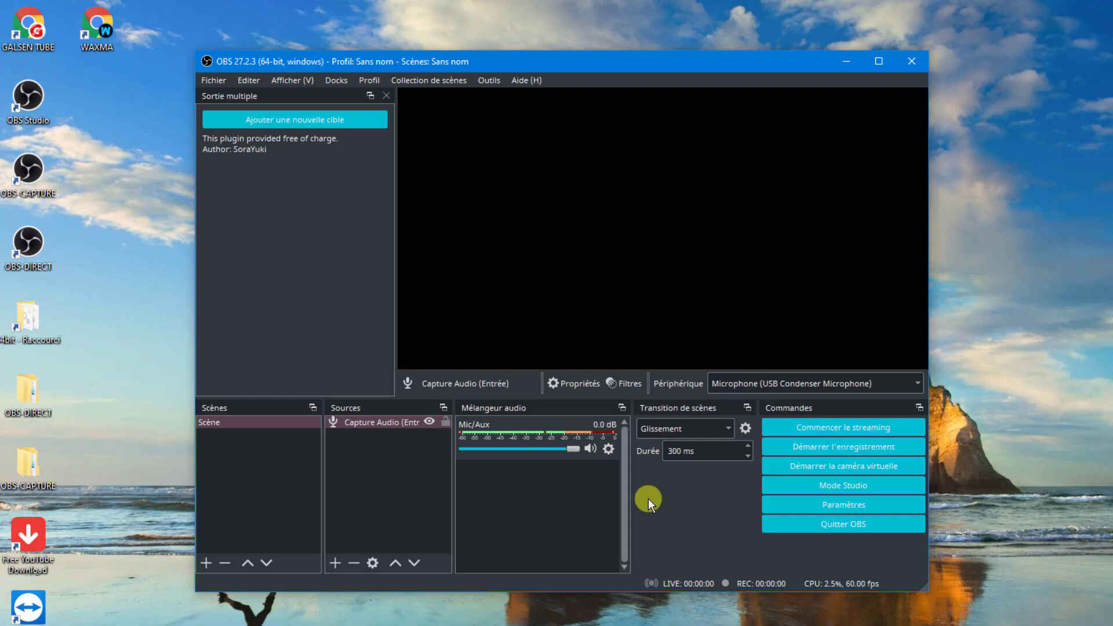
click(608, 451)
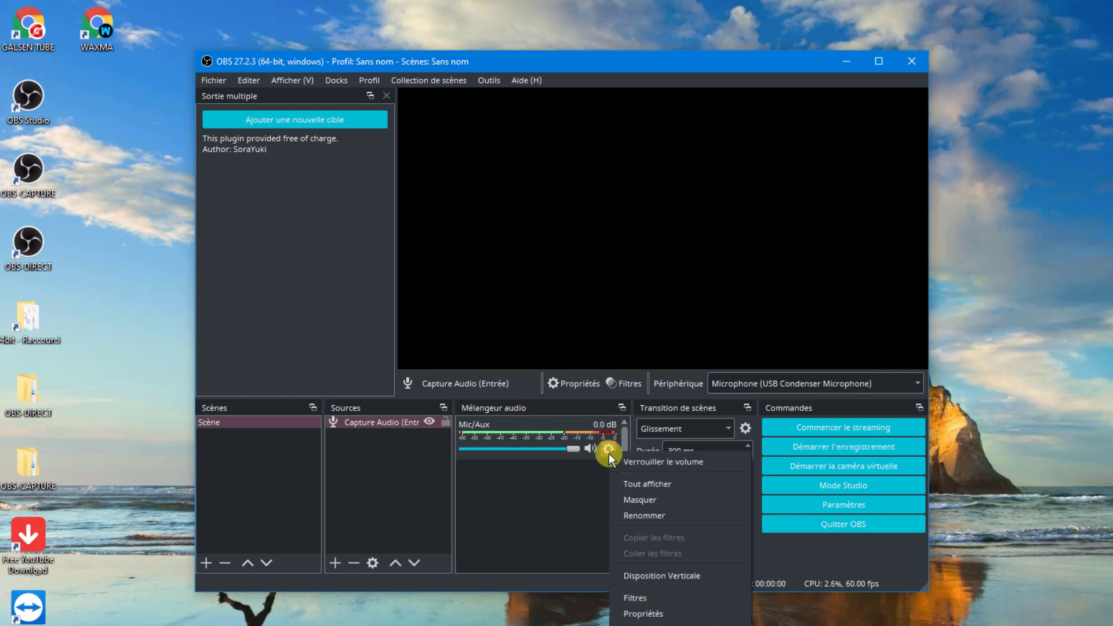
click(645, 485)
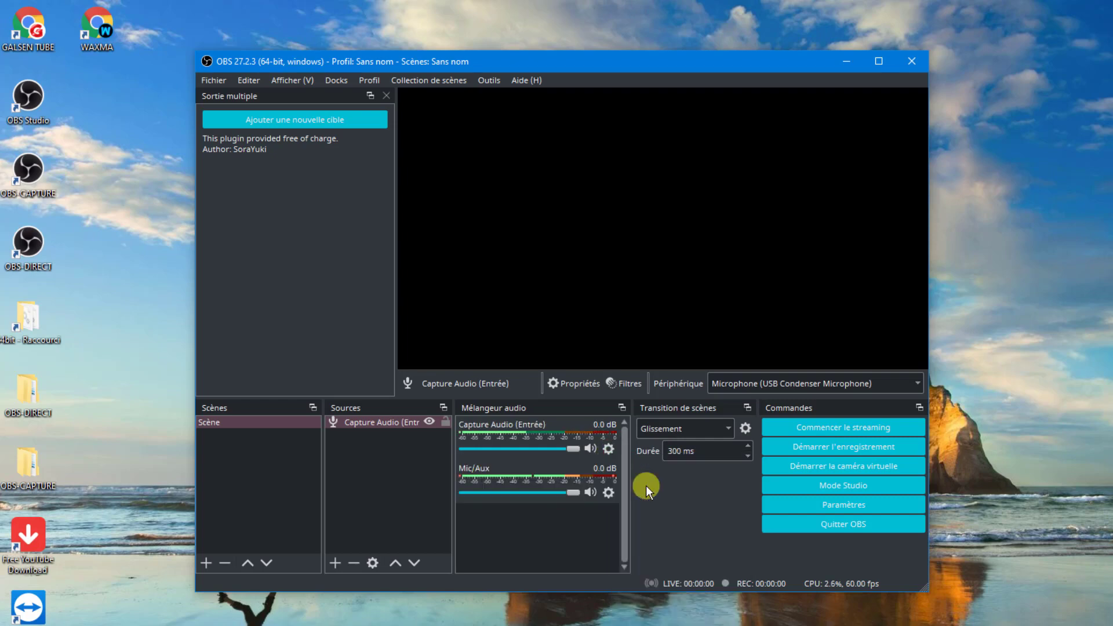
- Try to rename the microphone's audio mixer channel using its existing name, Capture Audio (Entrée)
click(610, 451)
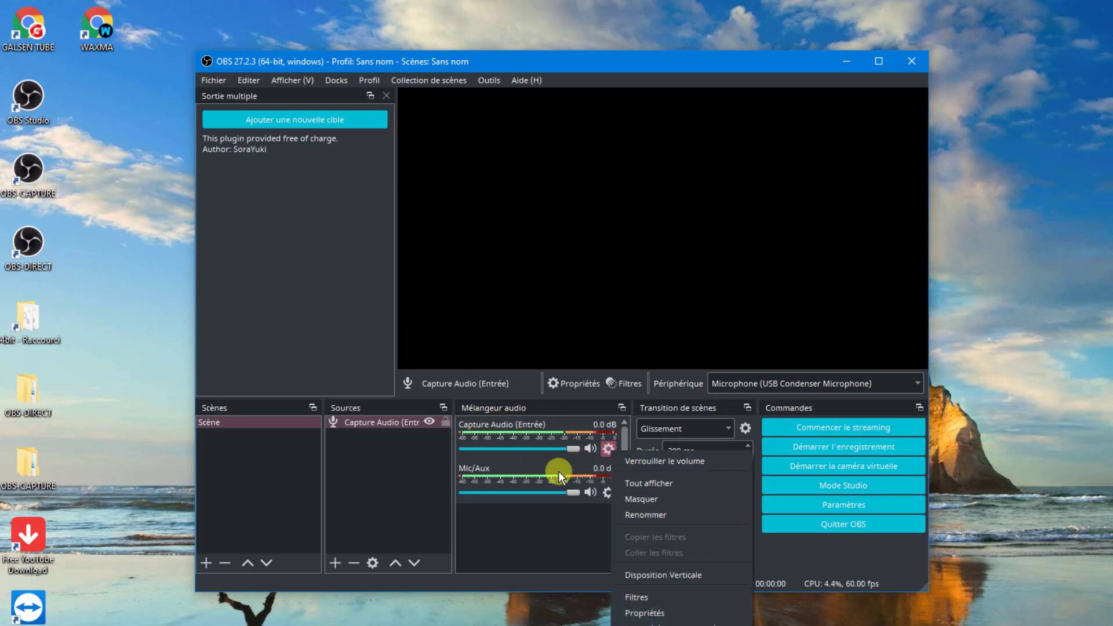
click(644, 513)
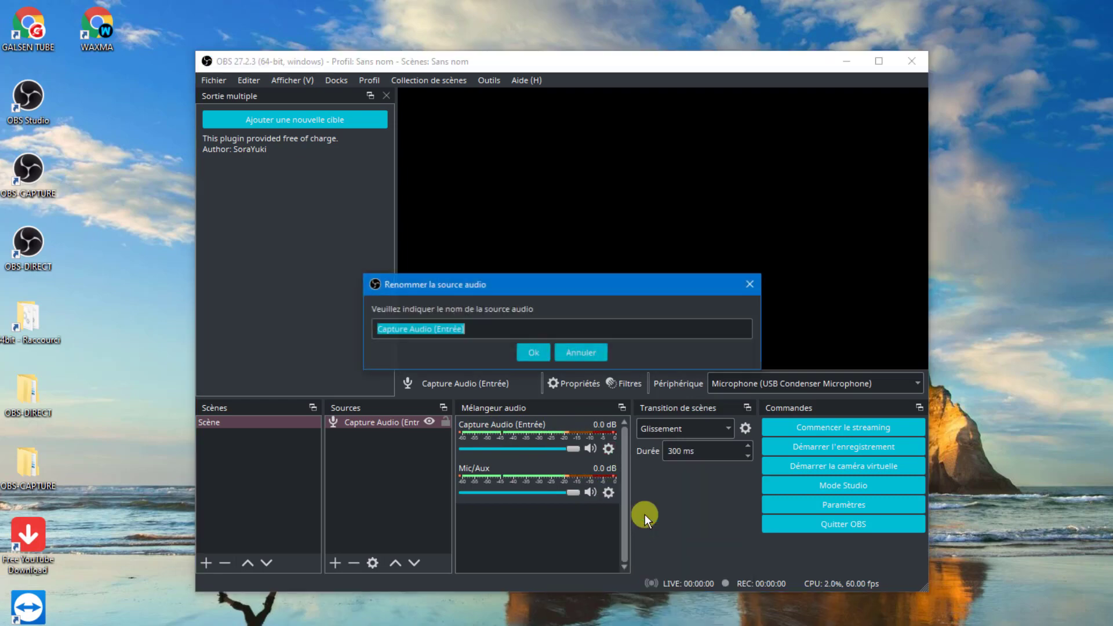
click(534, 353)
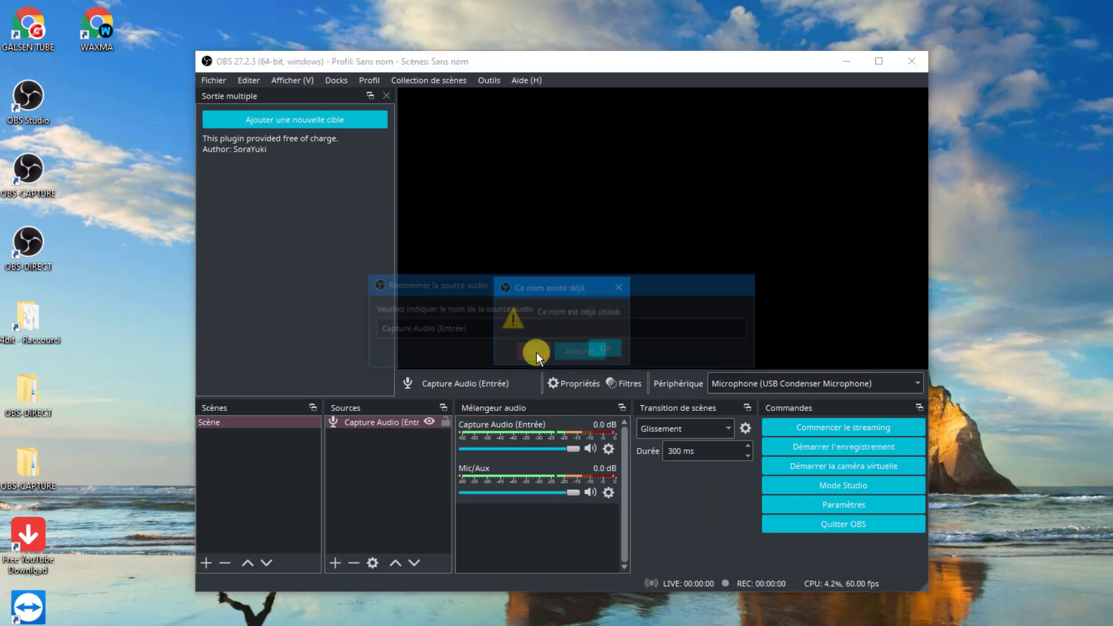
click(601, 351)
click(594, 352)
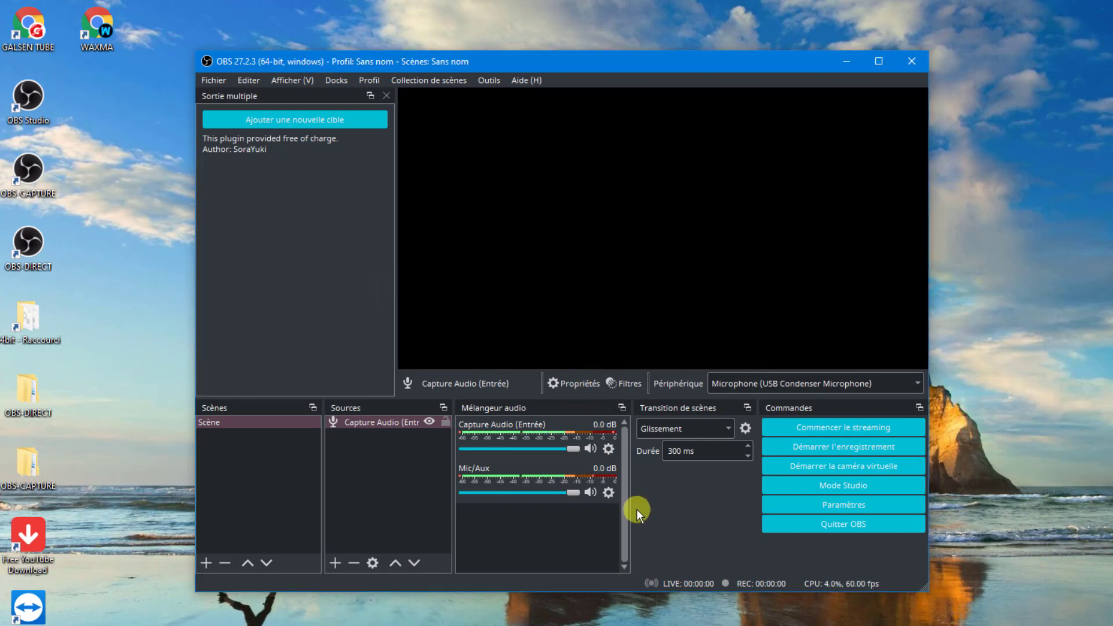
- Switch the audio mixer to the vertical layout and back to the horizontal layout
click(610, 451)
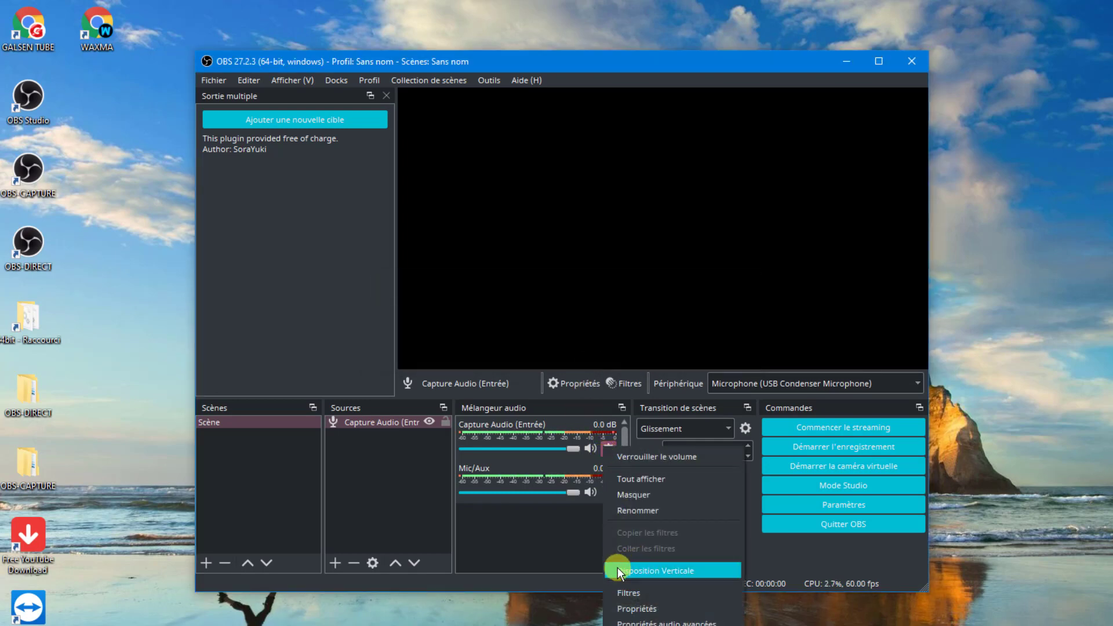
click(652, 573)
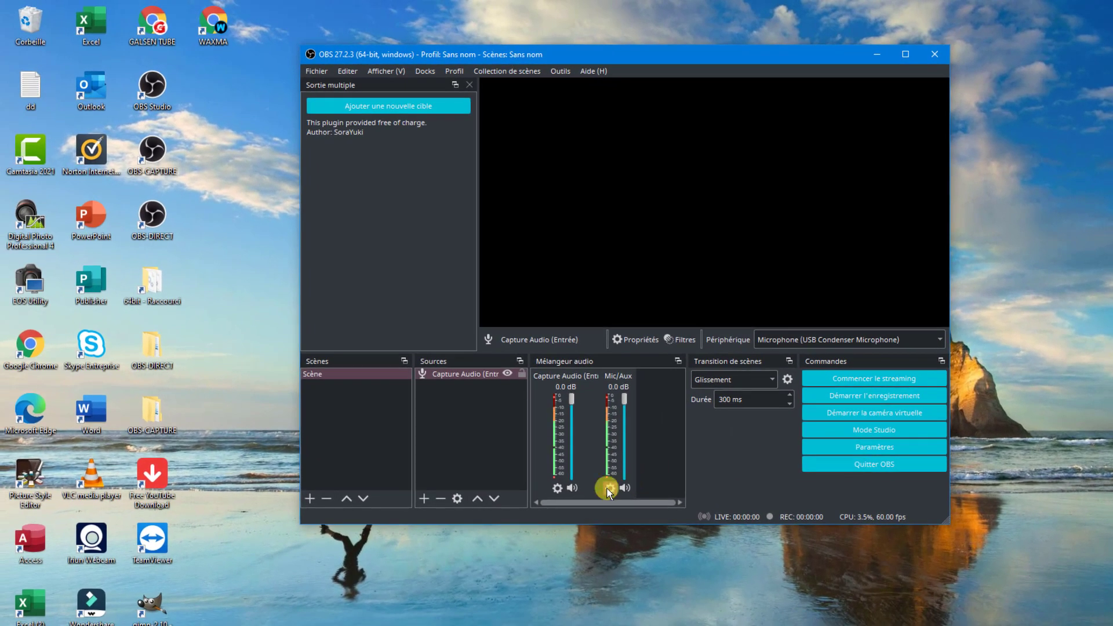
click(607, 488)
click(664, 591)
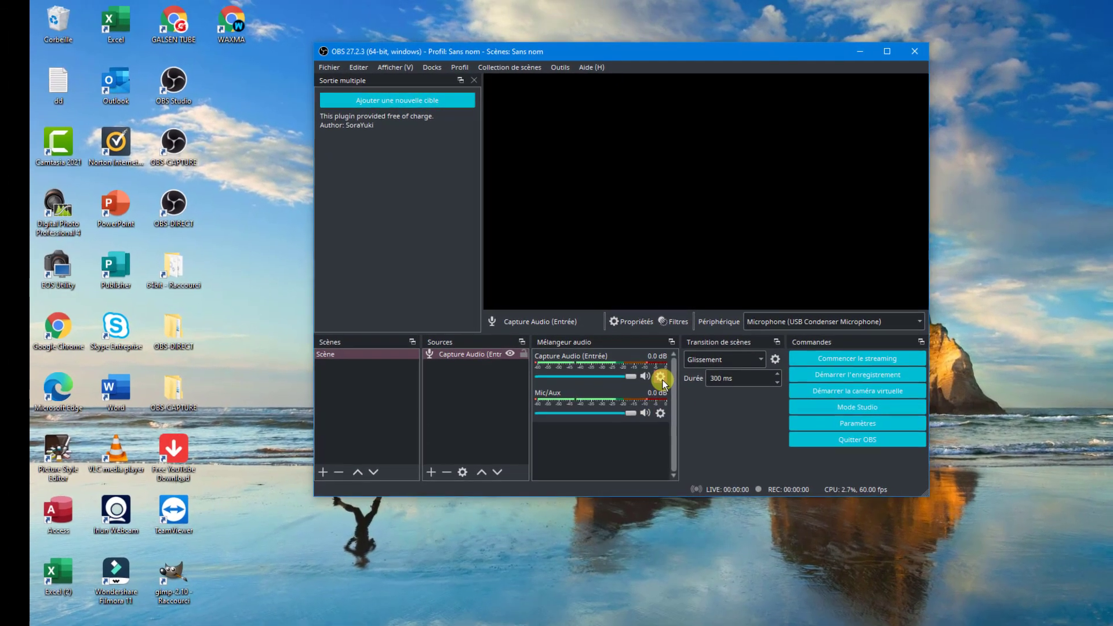
- Examine the audio filters that can be added to the Capture Audio (Entrée) source, without adding one
click(661, 378)
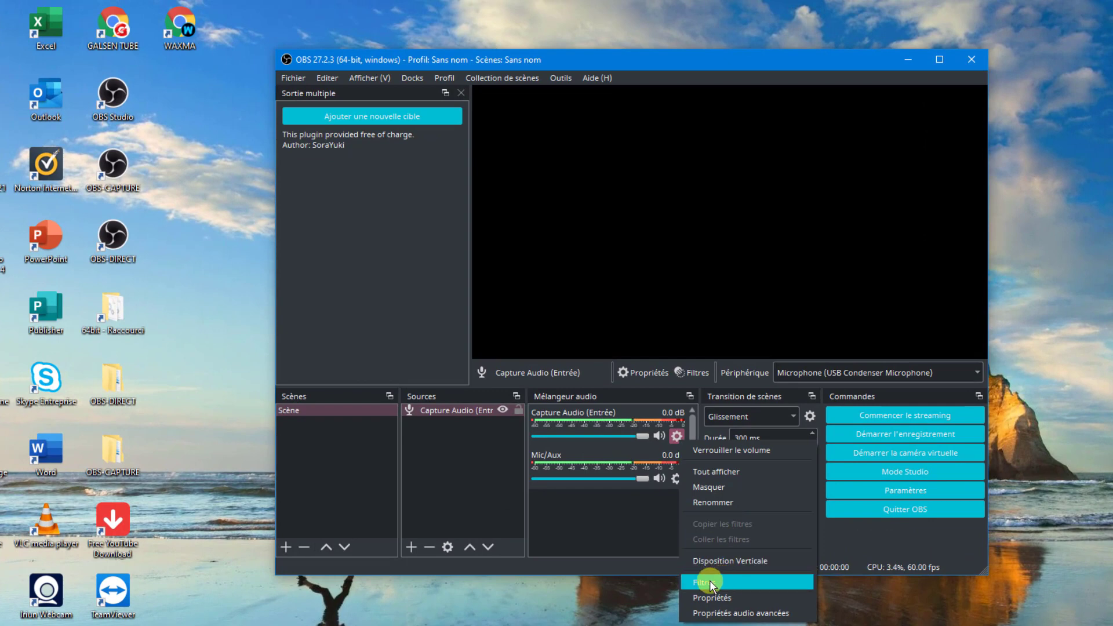
click(709, 581)
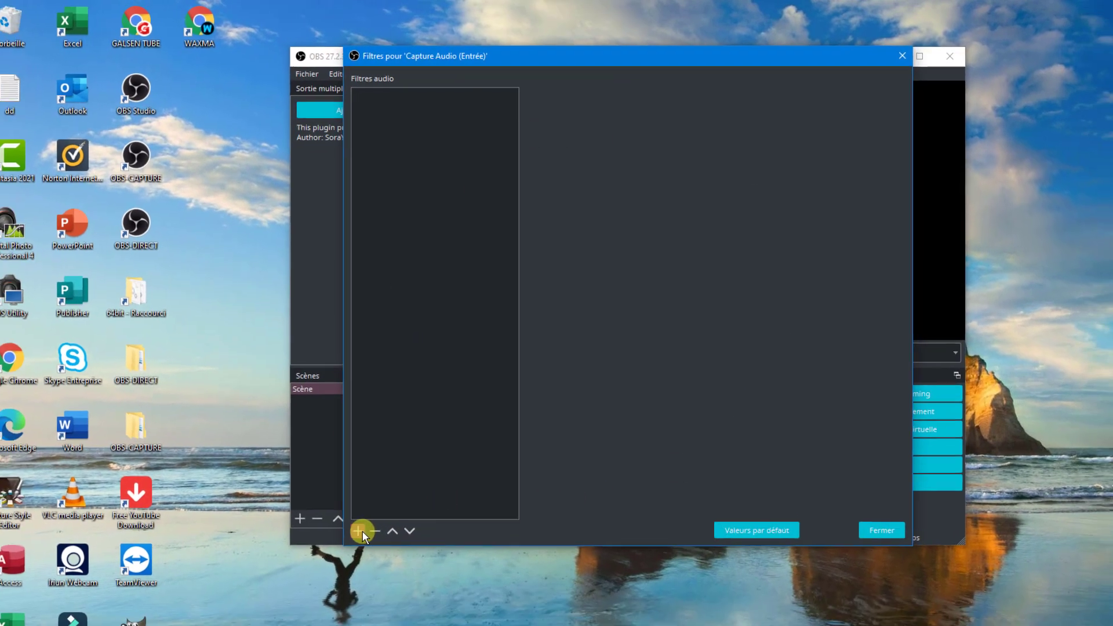
click(350, 559)
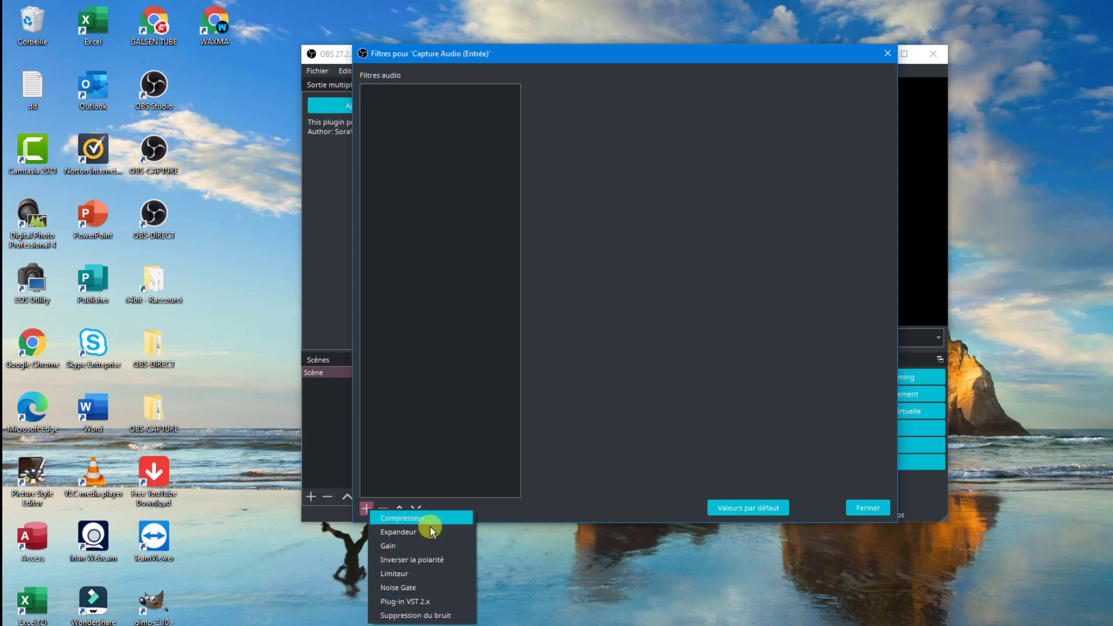
click(867, 508)
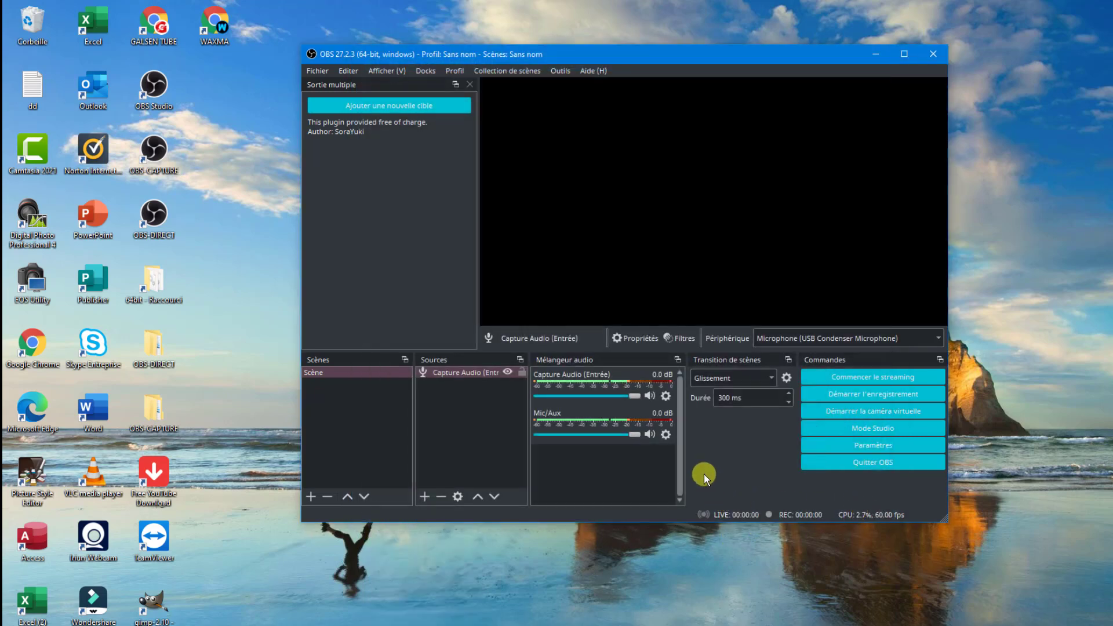
- Examine the device choices in the Mic/Aux properties and leave without changing them
click(666, 434)
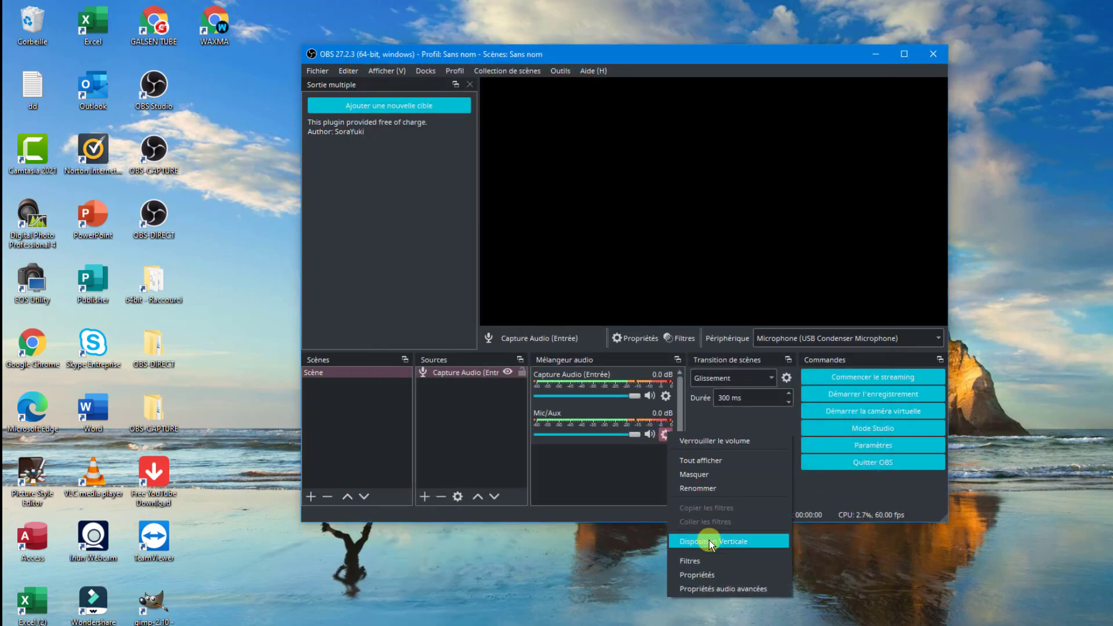
click(698, 574)
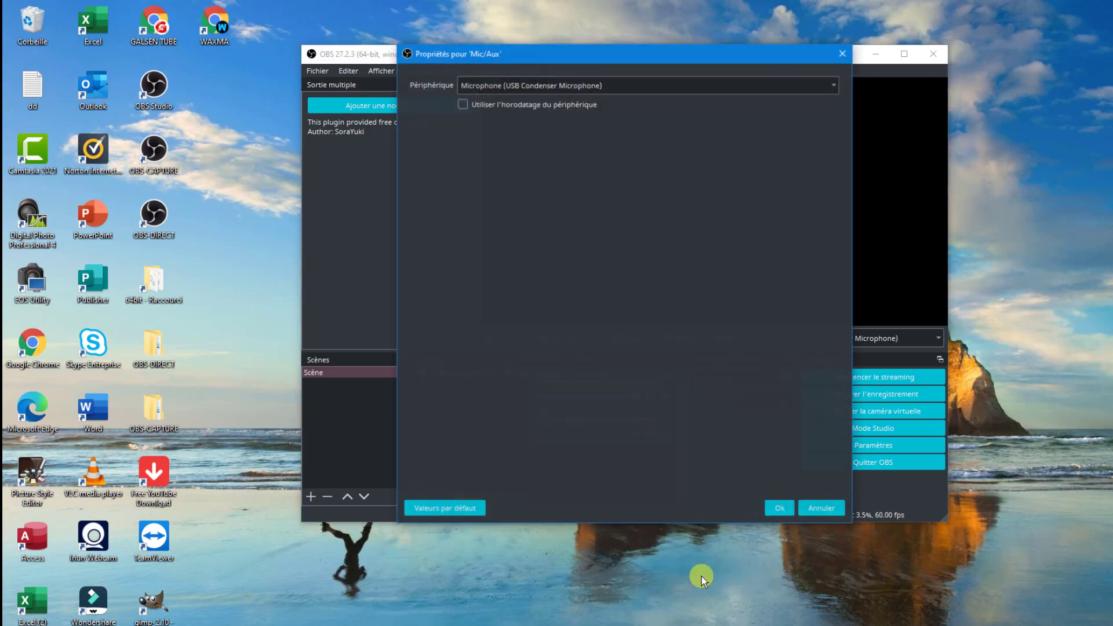
click(635, 87)
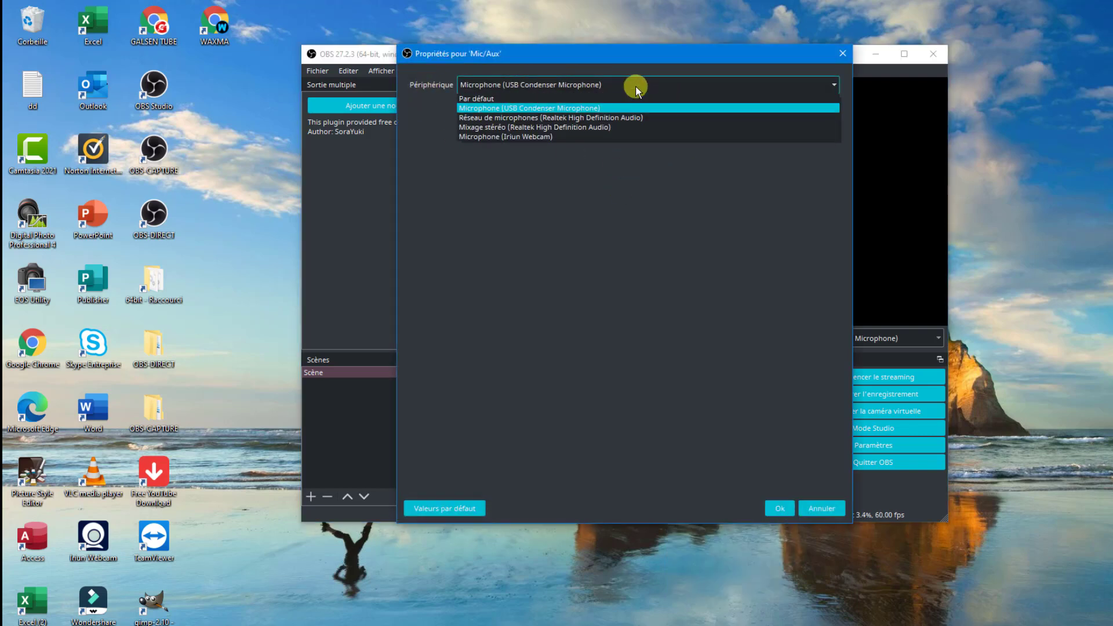
click(636, 86)
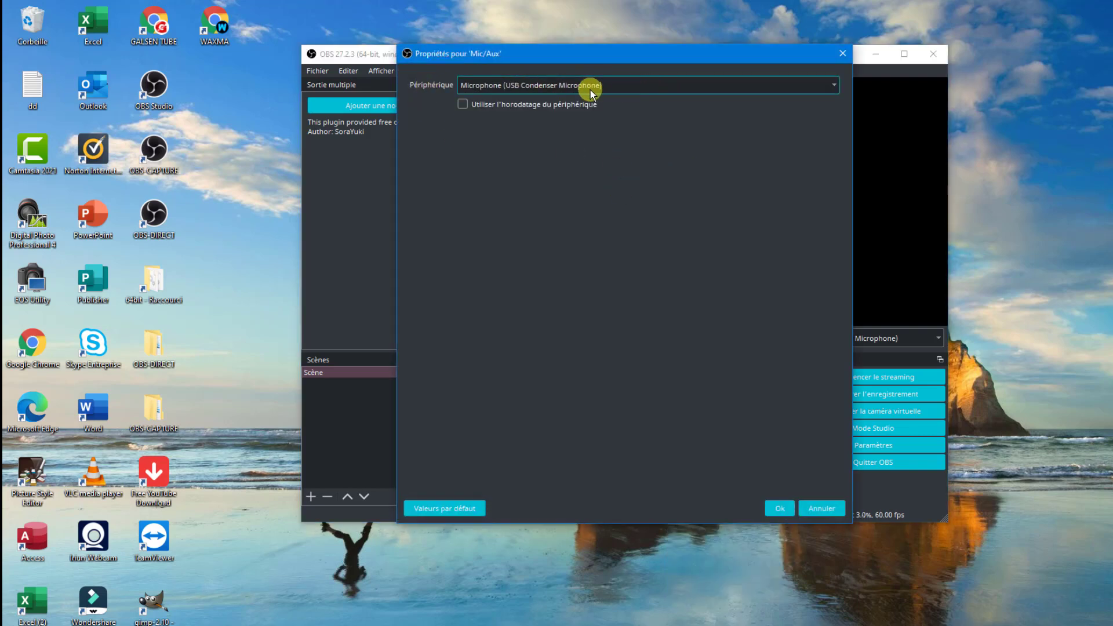
click(821, 510)
- Examine the advanced audio properties of the mixer sources, including volume, mono, sync offset, monitoring and tracks
click(665, 396)
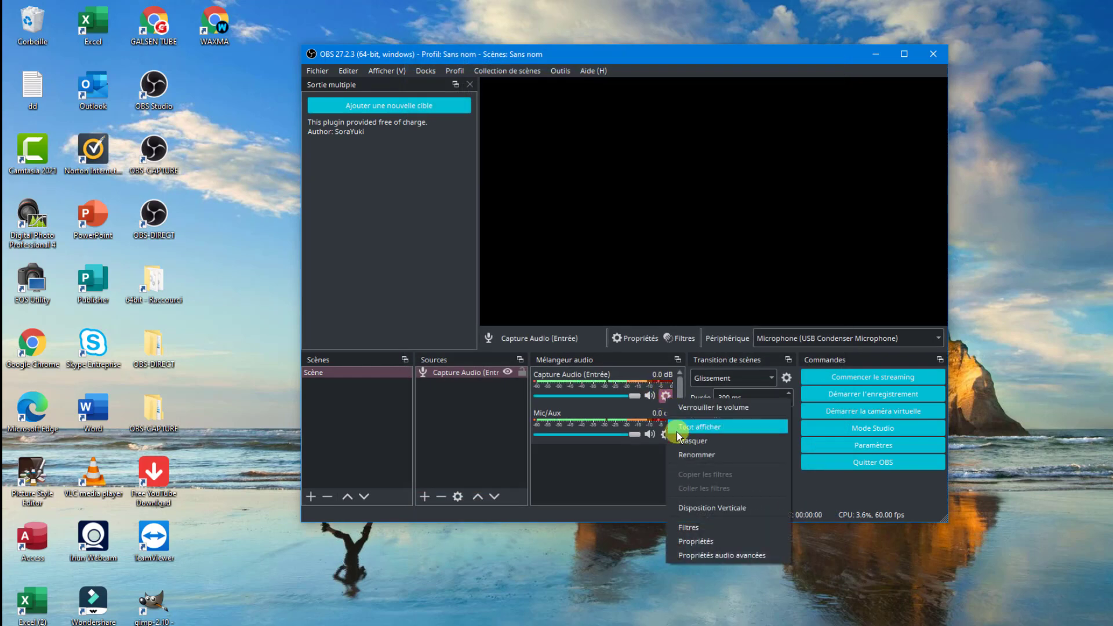
click(737, 556)
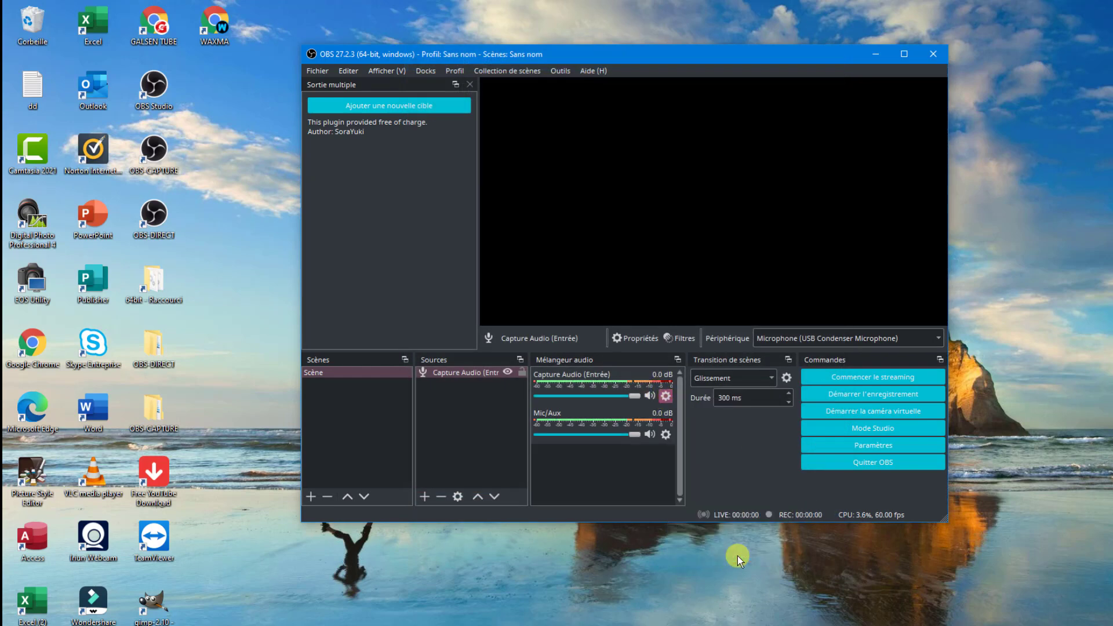
drag(639, 179, 639, 121)
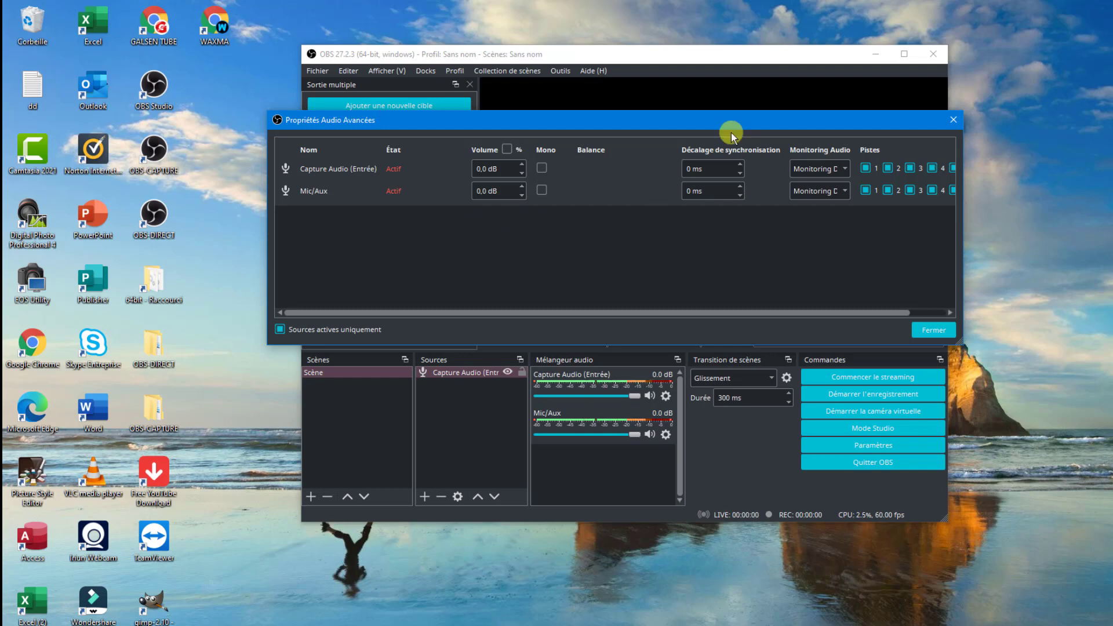
click(936, 331)
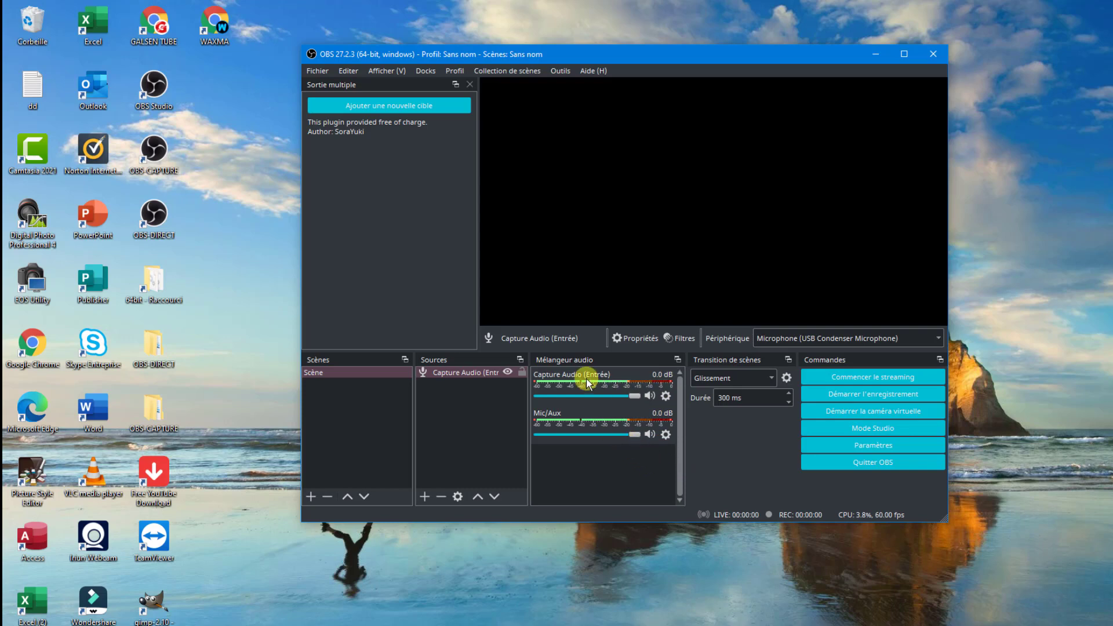
- Add a new Capture Audio (Sortie) source to the scene, keeping its suggested name and default device
click(456, 375)
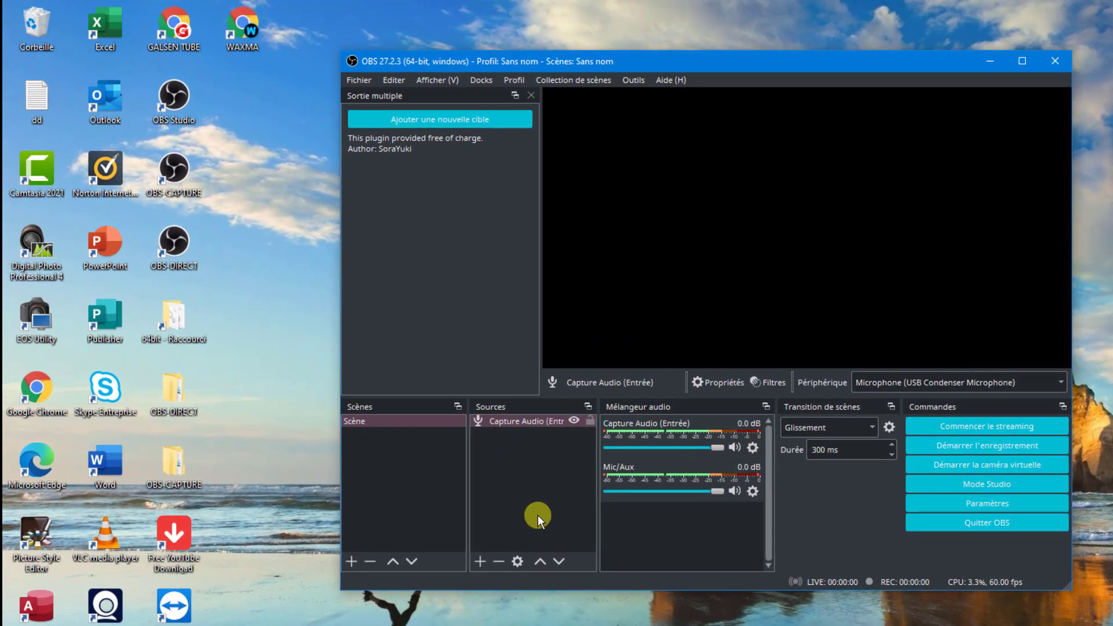
click(477, 561)
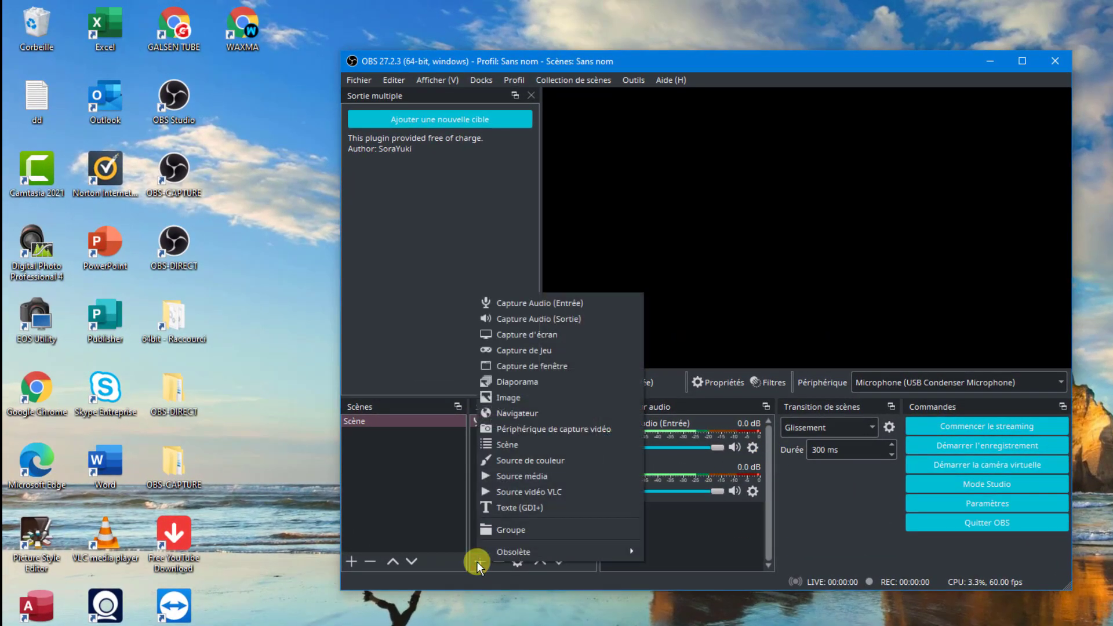
click(548, 318)
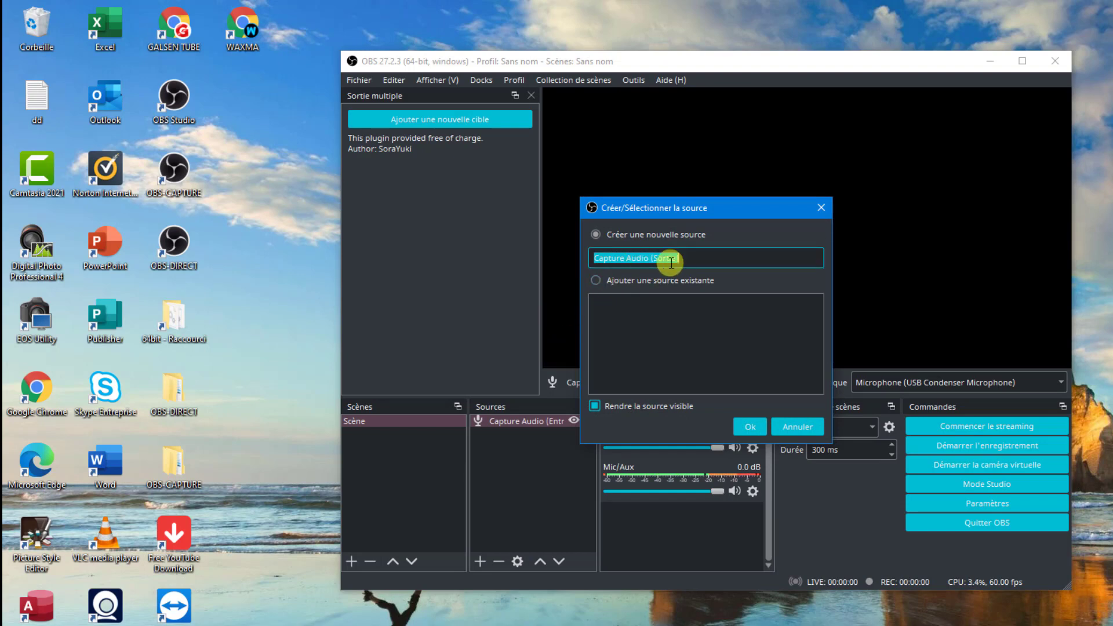
click(751, 427)
click(751, 426)
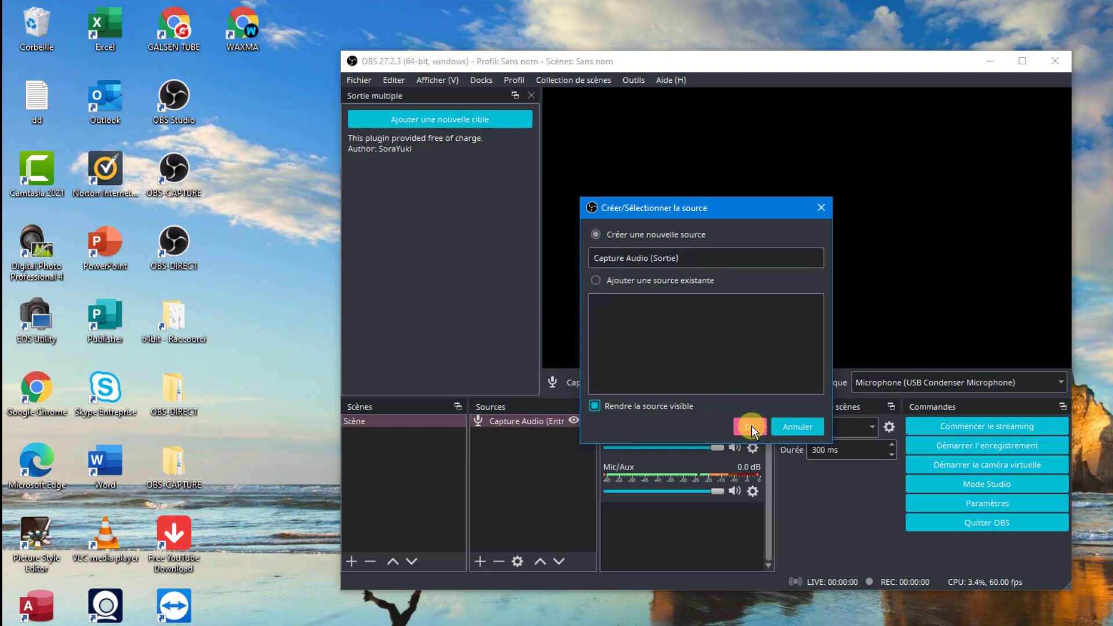
click(884, 575)
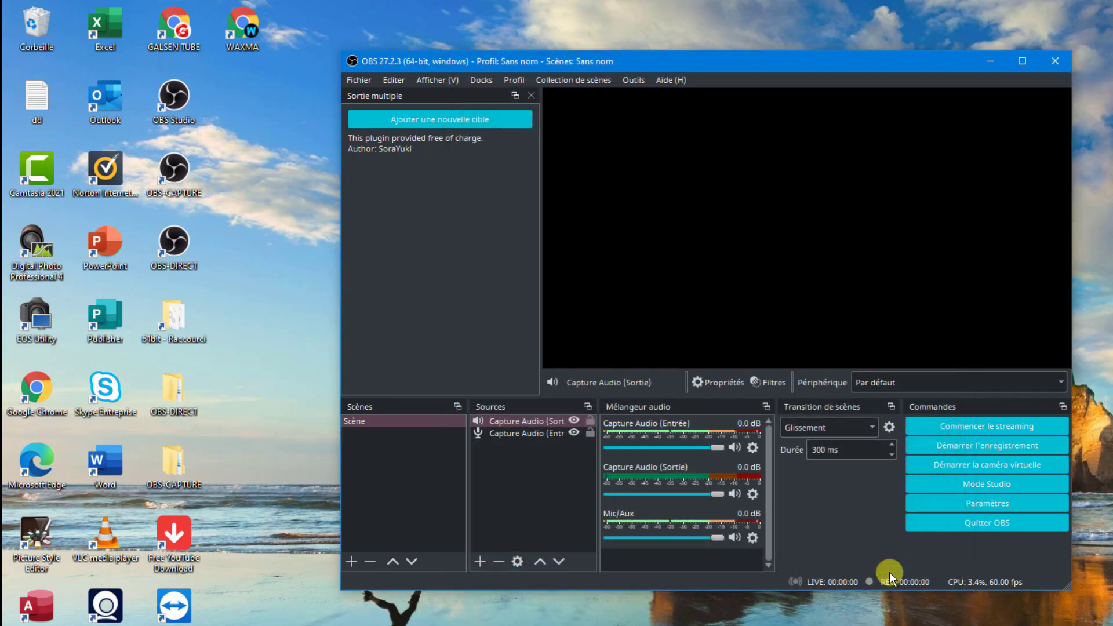
- Delete the Capture Audio (Entrée) source from the scene and confirm the removal
click(485, 433)
click(496, 423)
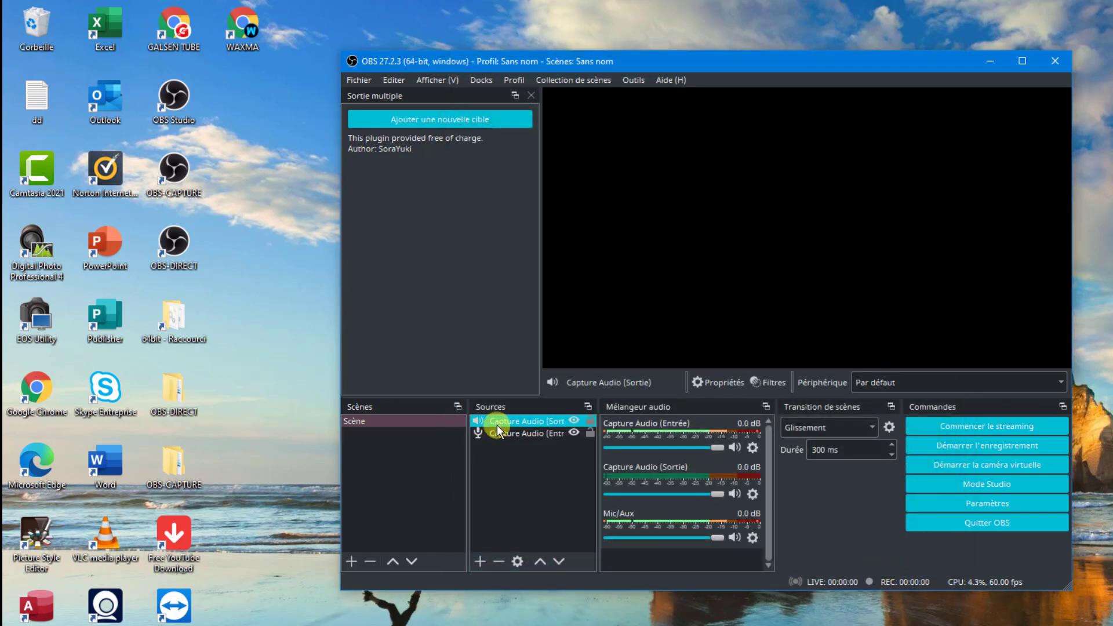
click(495, 432)
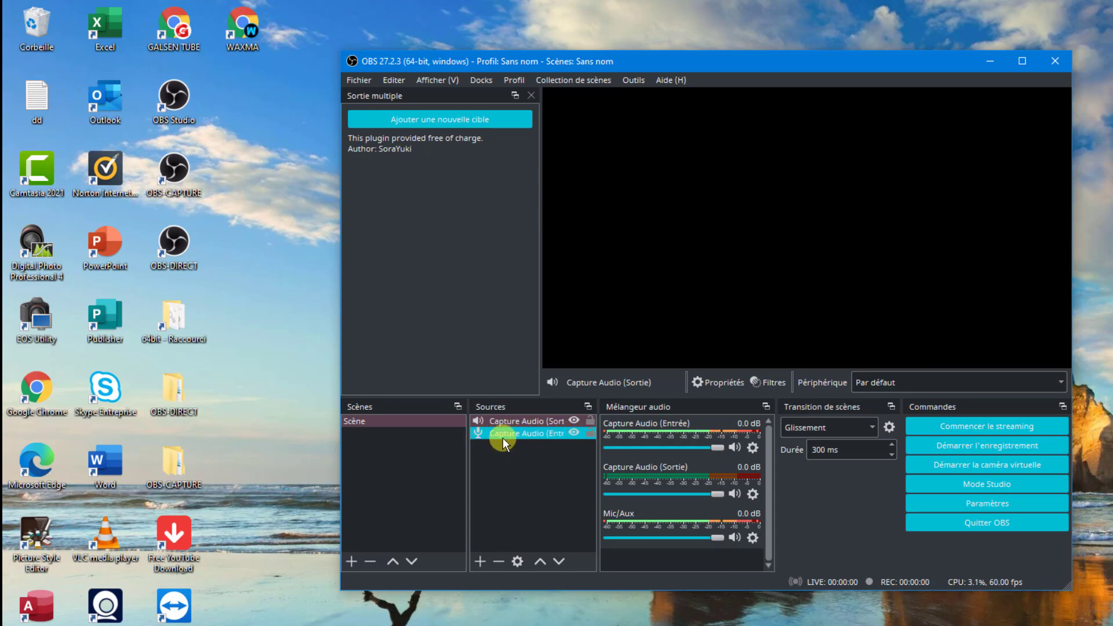
right_click(530, 432)
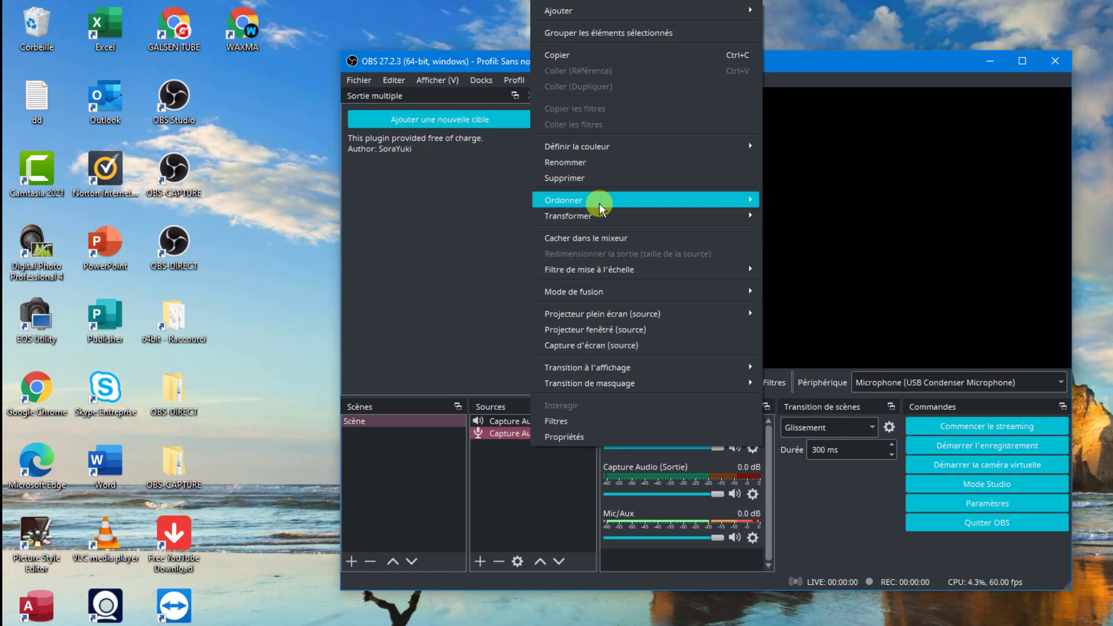
click(583, 178)
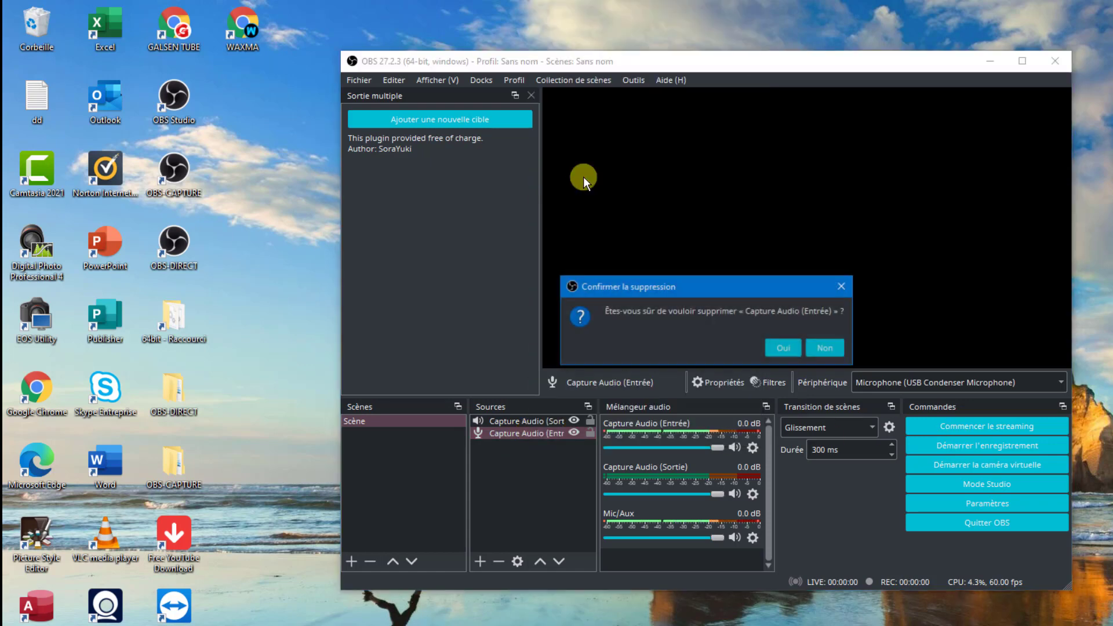
click(783, 347)
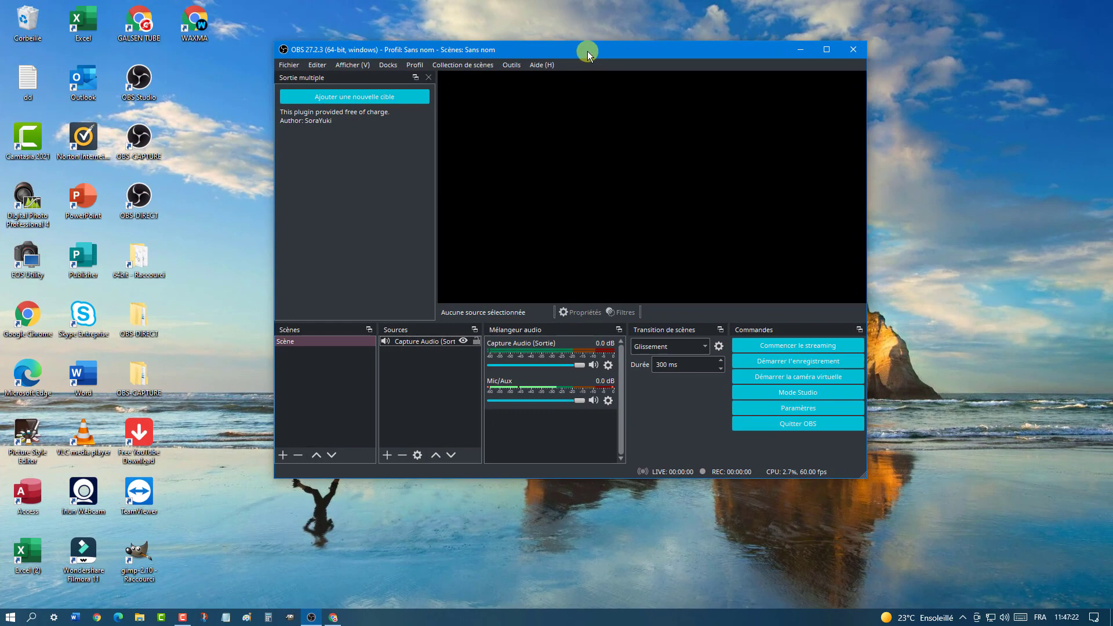
- Move the OBS window aside, switch to Chrome and start playing the Zik FM station on radio.sn
drag(586, 51, 481, 61)
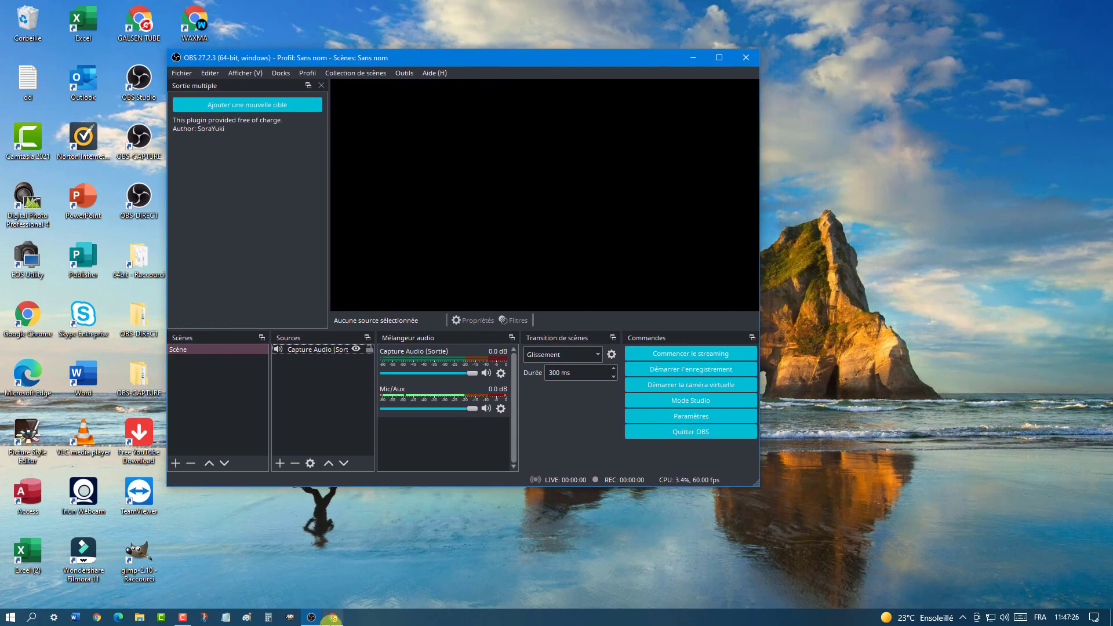
click(333, 617)
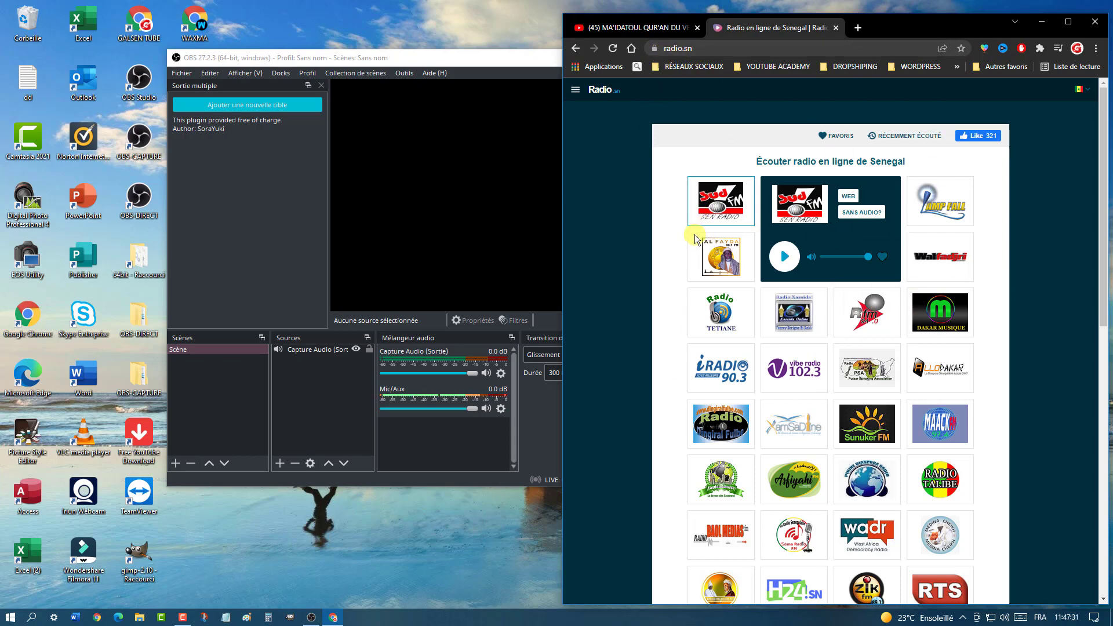
scroll(1001, 410, down, 5)
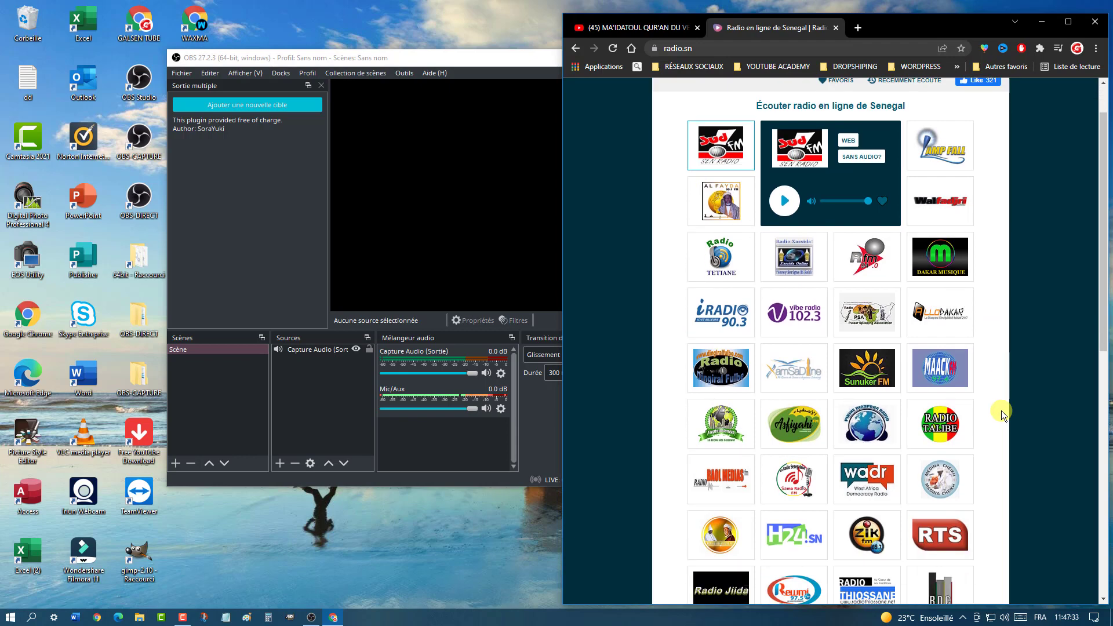
scroll(1001, 412, down, 2)
scroll(1001, 412, up, 7)
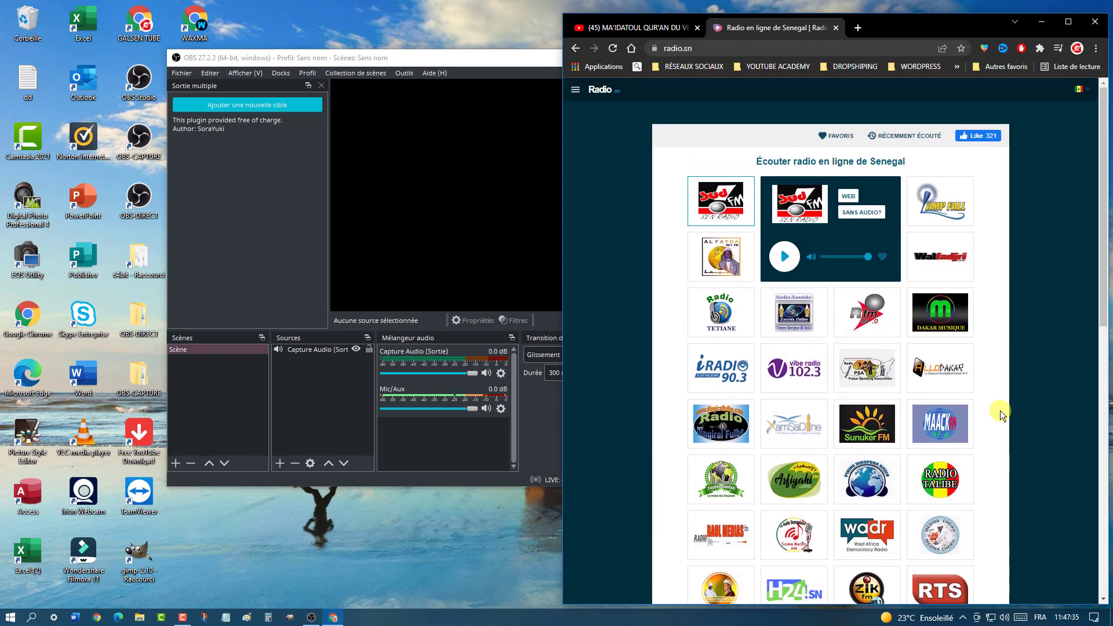
scroll(1001, 412, down, 1)
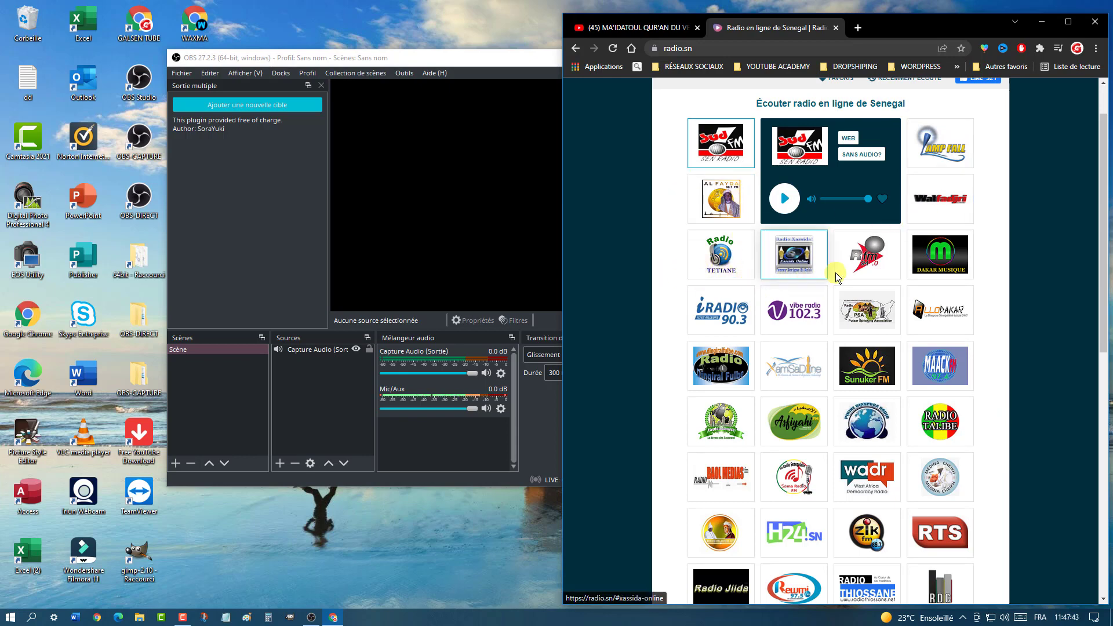
scroll(992, 320, down, 2)
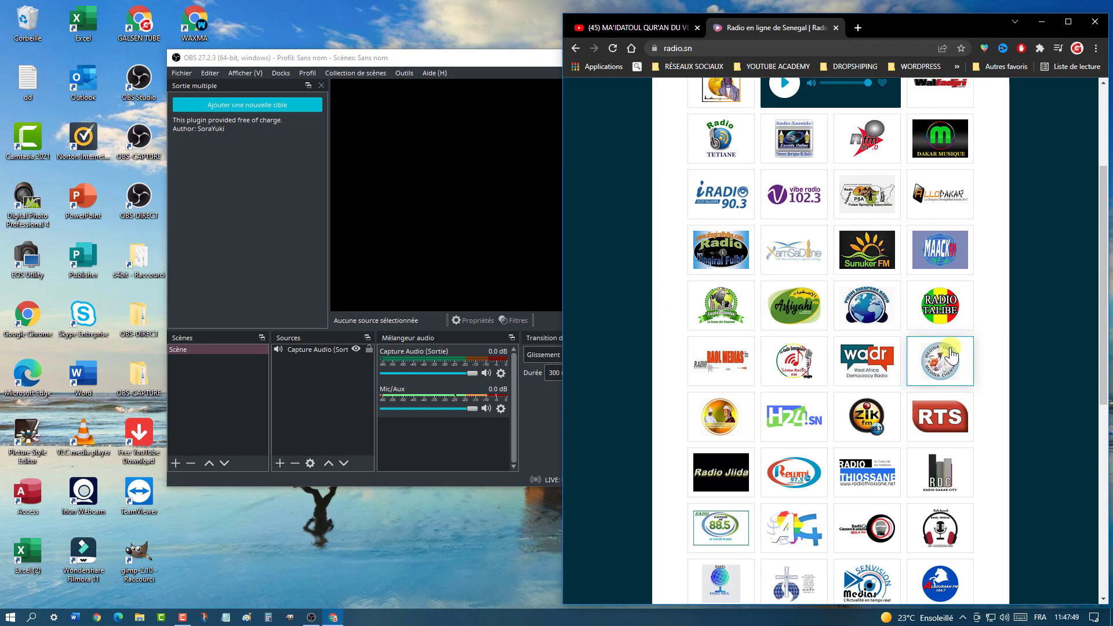
scroll(984, 392, down, 1)
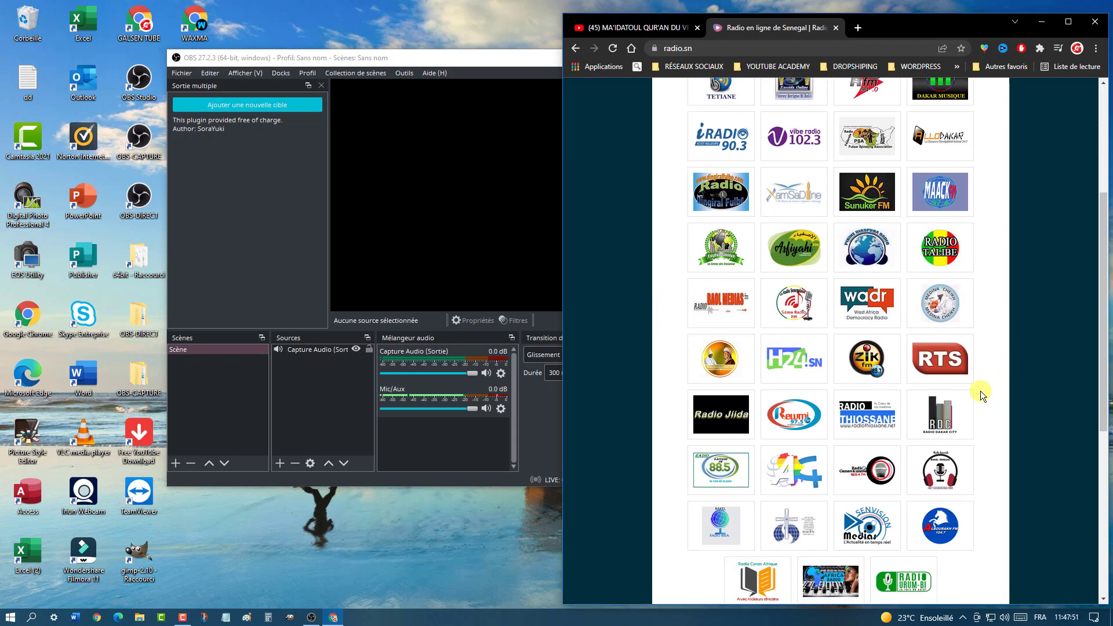
scroll(988, 400, down, 1)
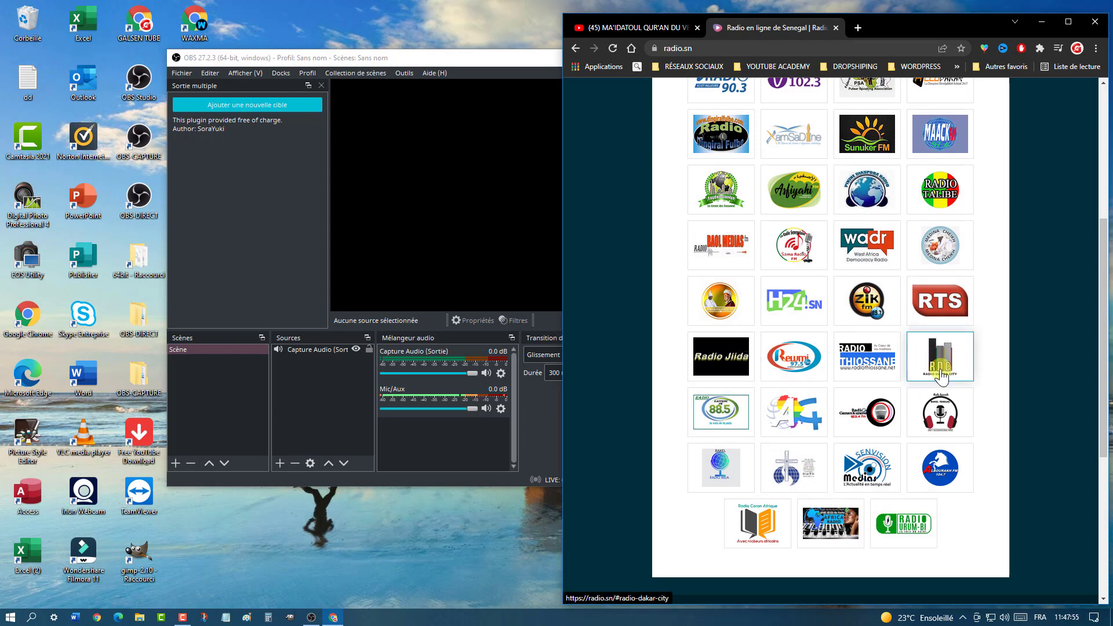
scroll(942, 376, up, 3)
scroll(941, 376, up, 1)
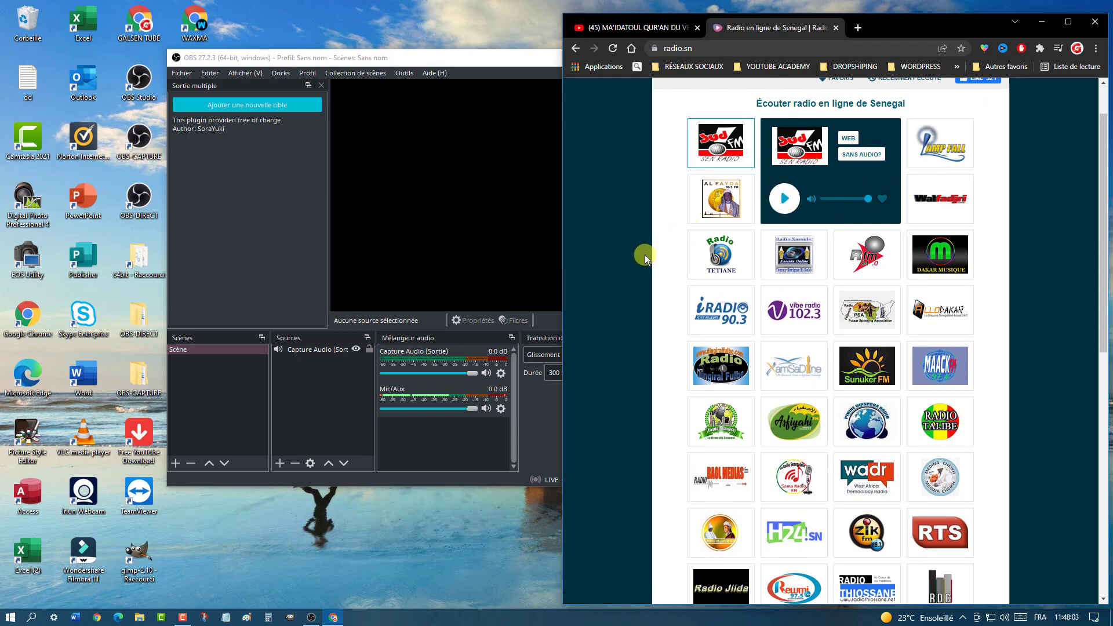
scroll(642, 258, up, 1)
scroll(642, 259, down, 1)
scroll(664, 272, down, 5)
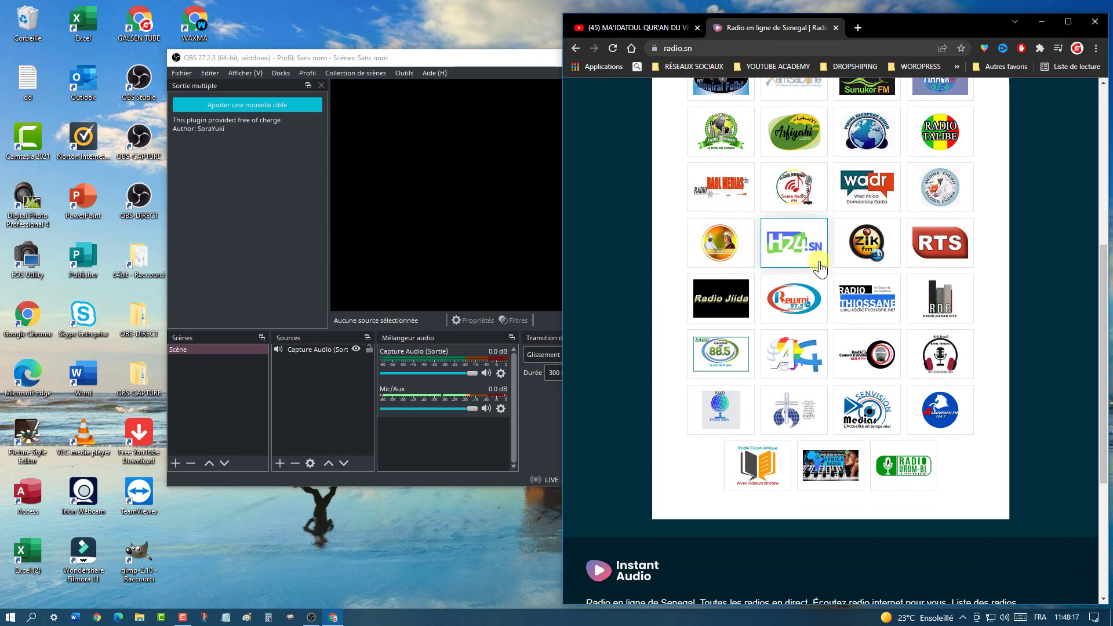
click(870, 249)
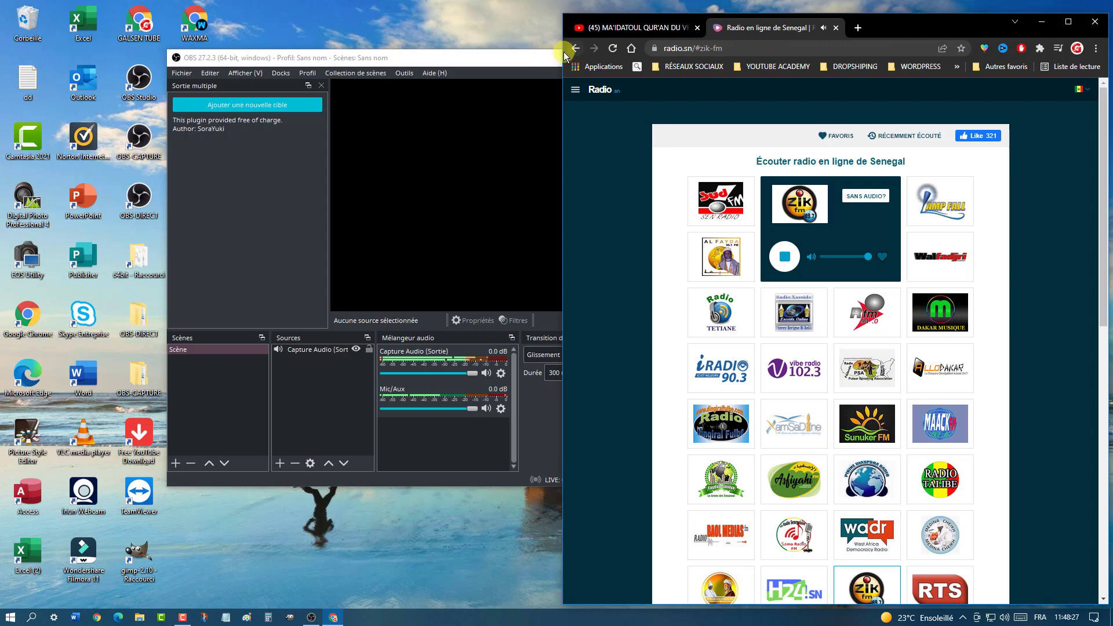
- Resize and move the browser and OBS windows so that both are fully visible side by side
drag(563, 52, 748, 53)
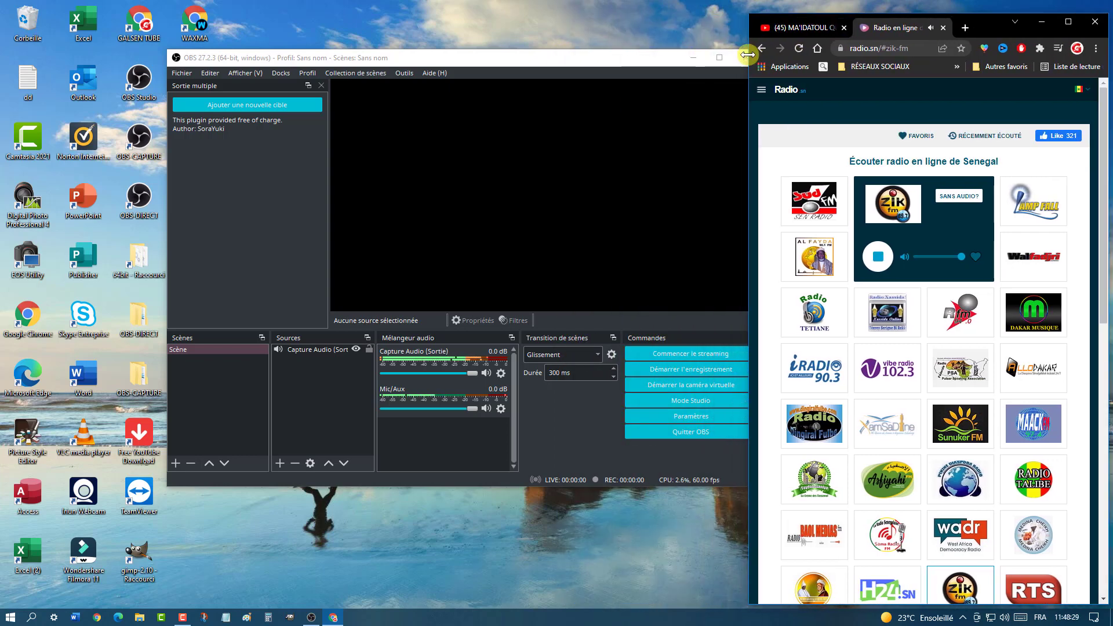
drag(613, 61, 496, 16)
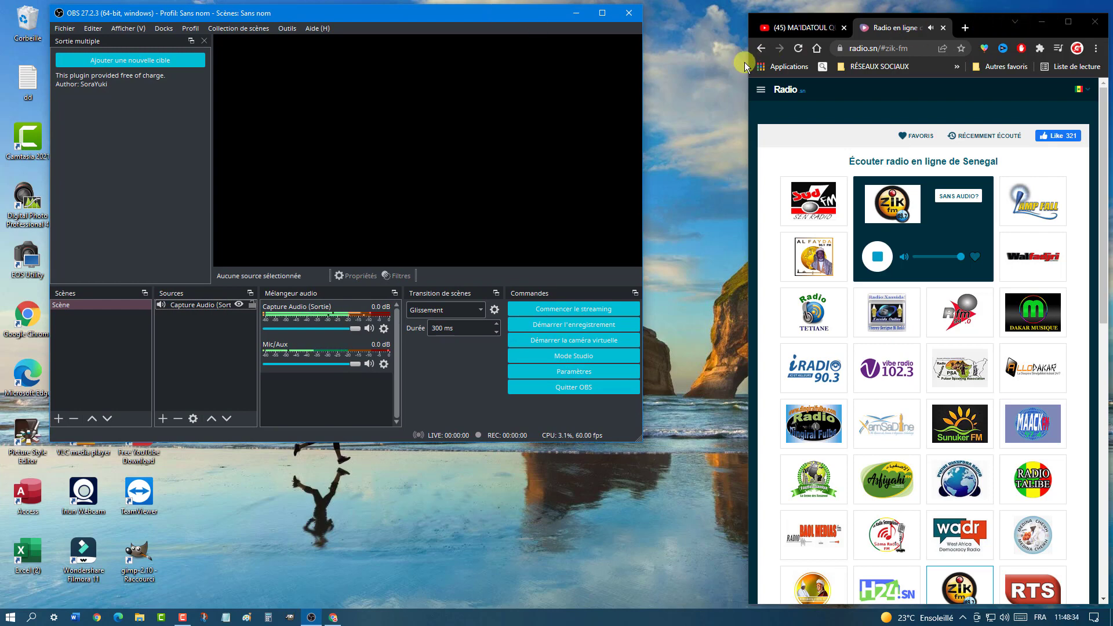
drag(746, 61, 642, 58)
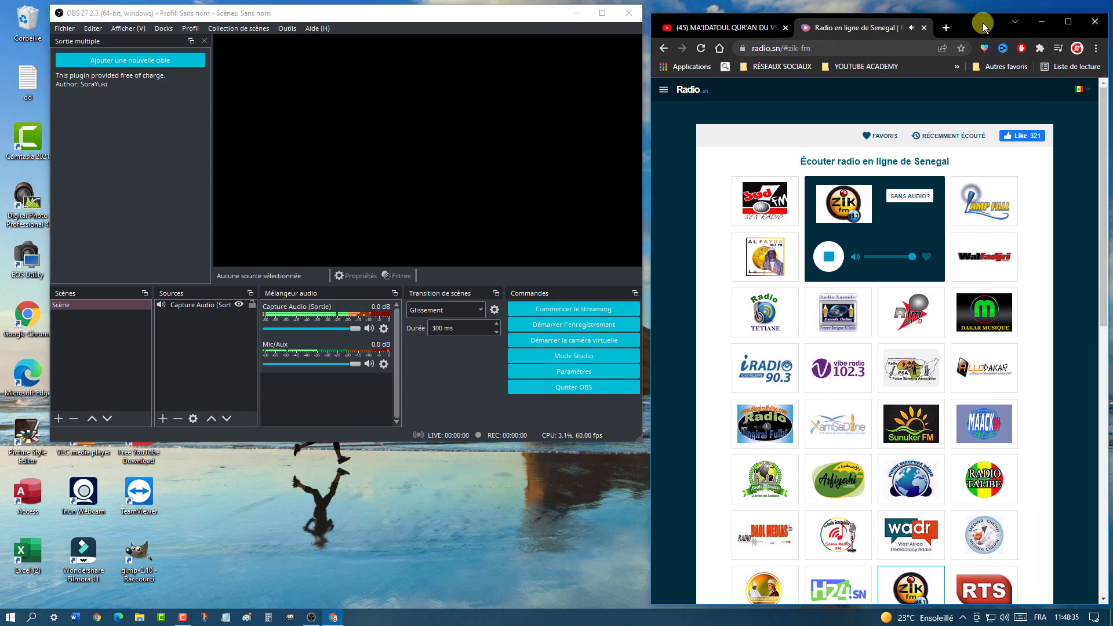
drag(982, 23, 978, 16)
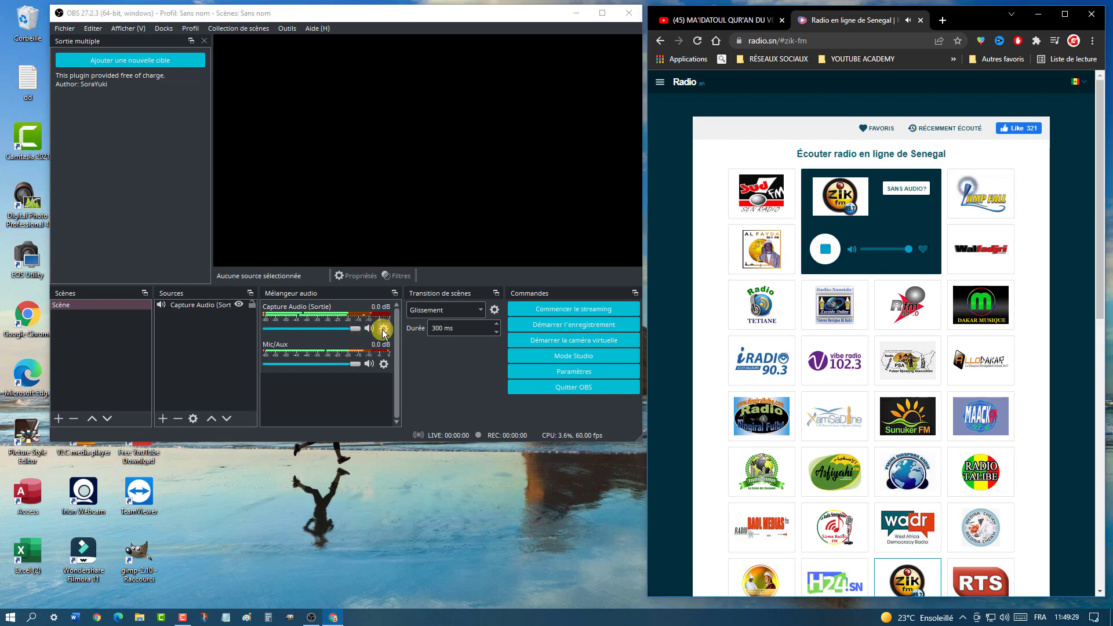
- Maximize the browser window and search Google for "zik fm" in a new tab
click(1064, 14)
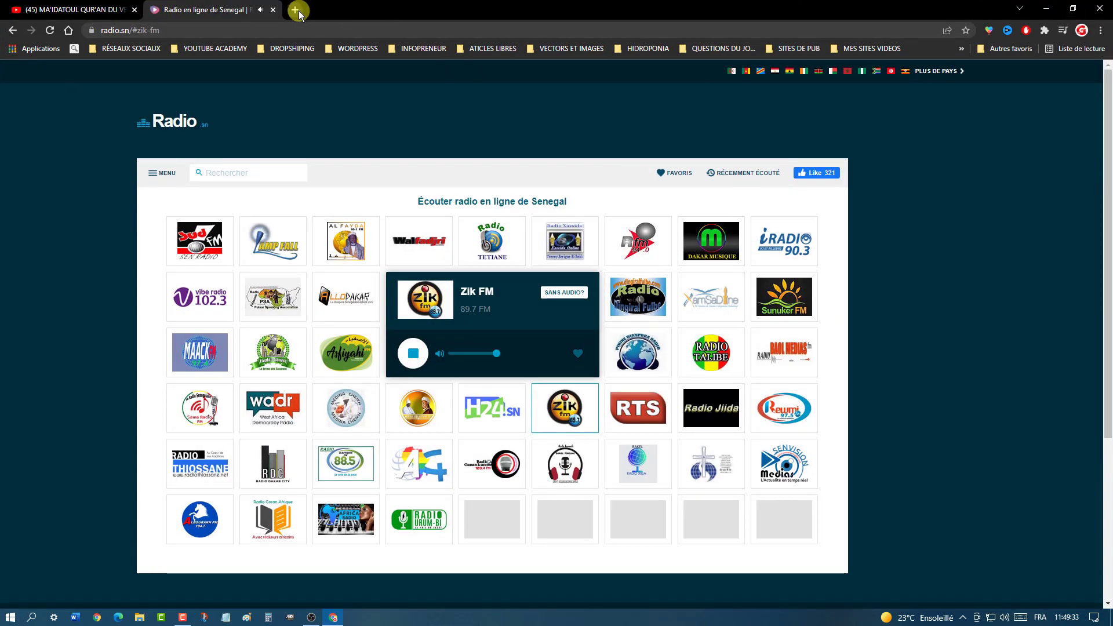
click(296, 10)
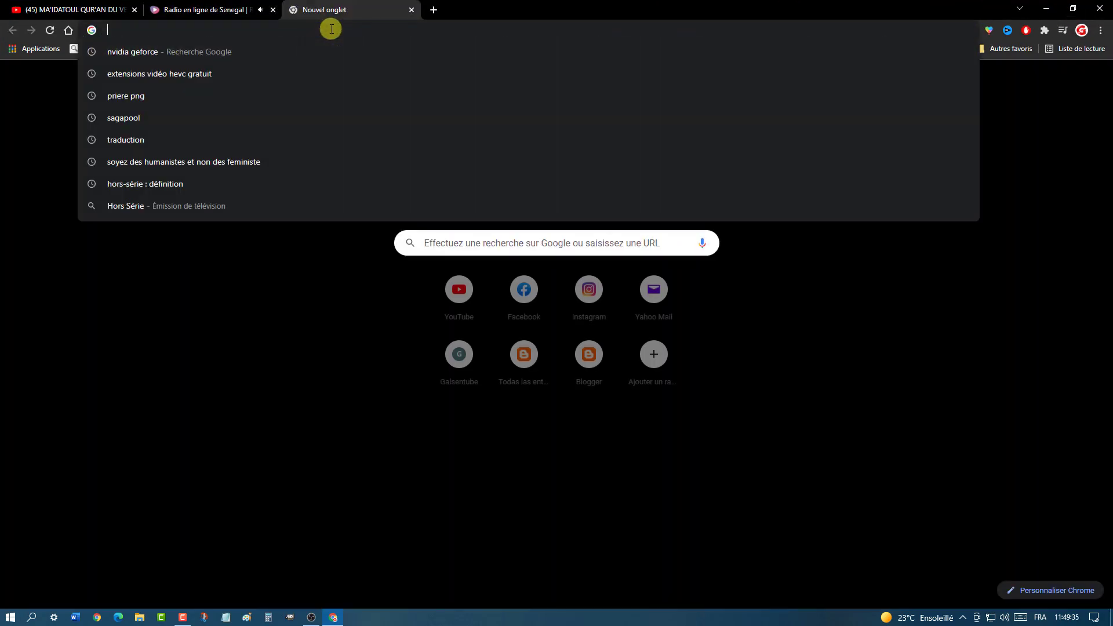
click(331, 29)
text(zik)
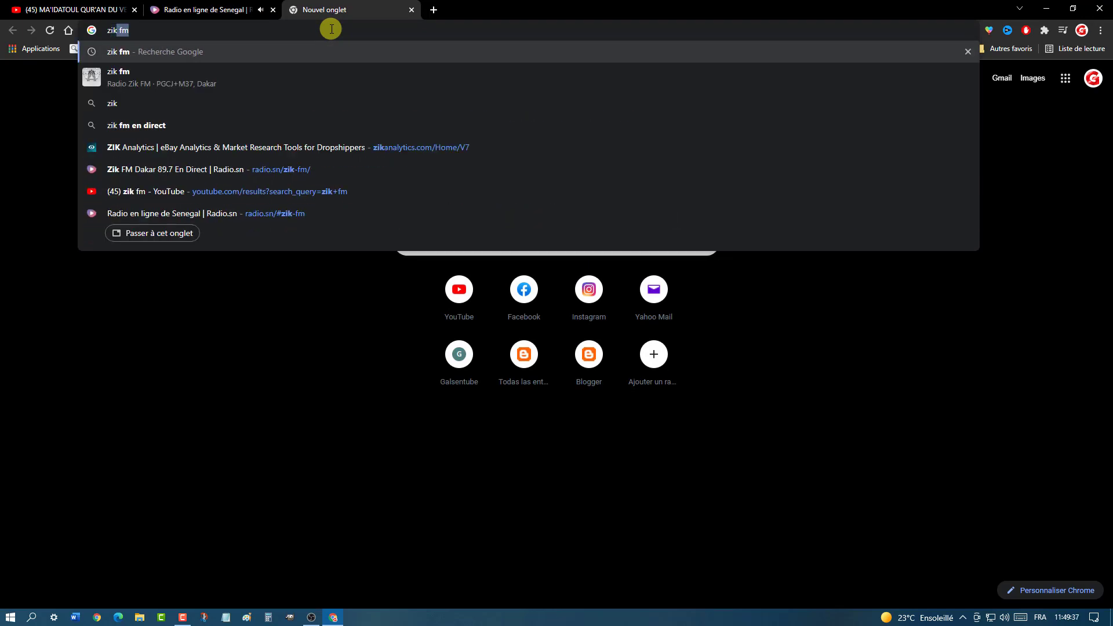
text( fm)
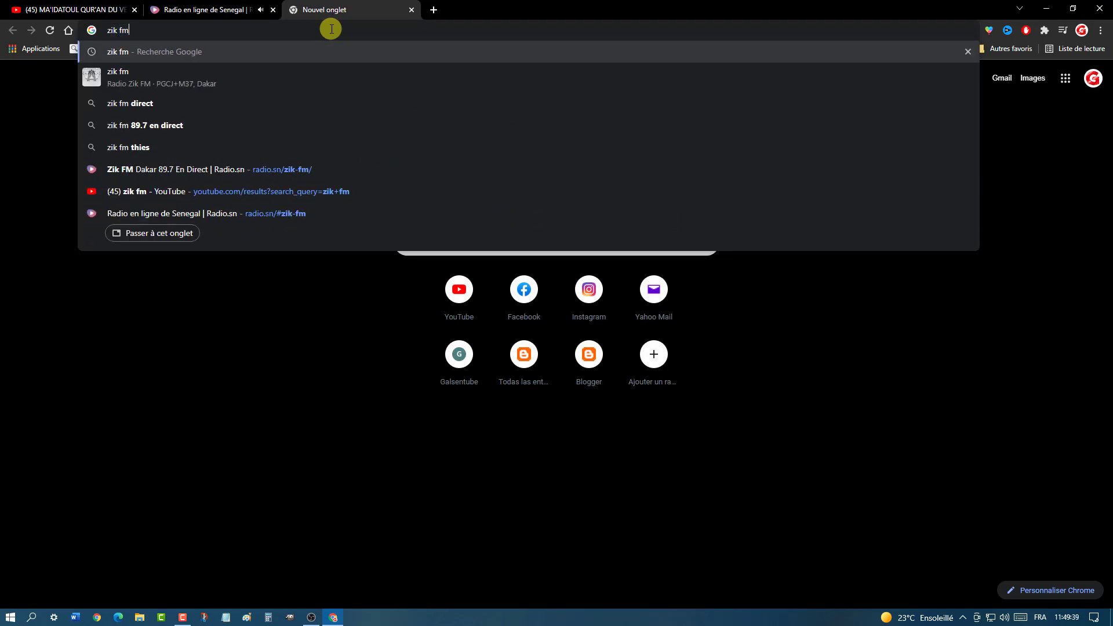
key(Return)
click(256, 4)
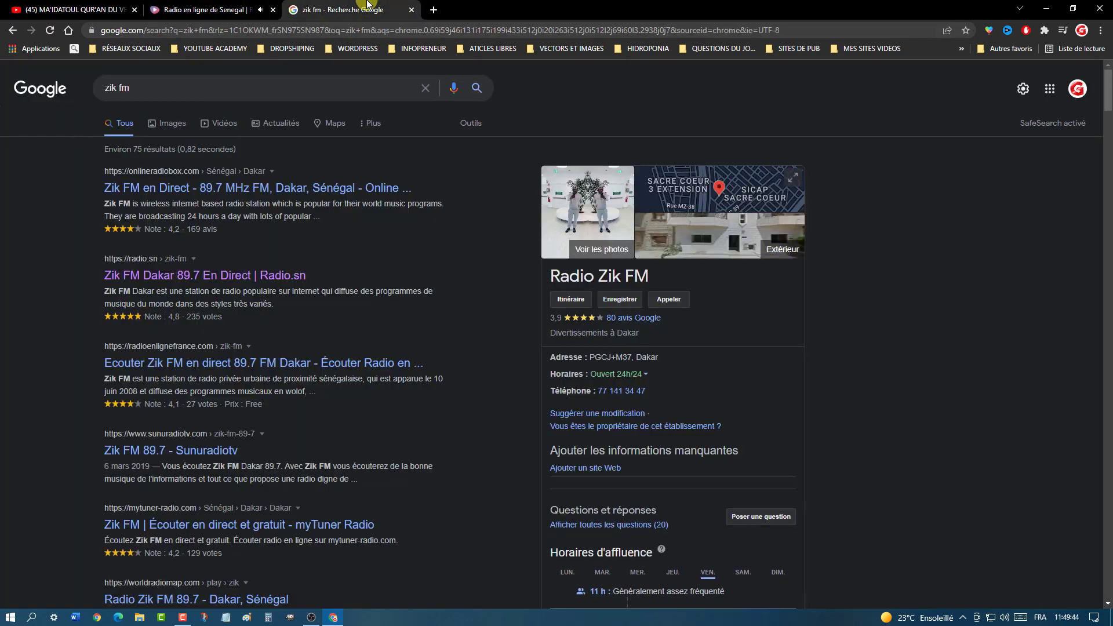
click(342, 10)
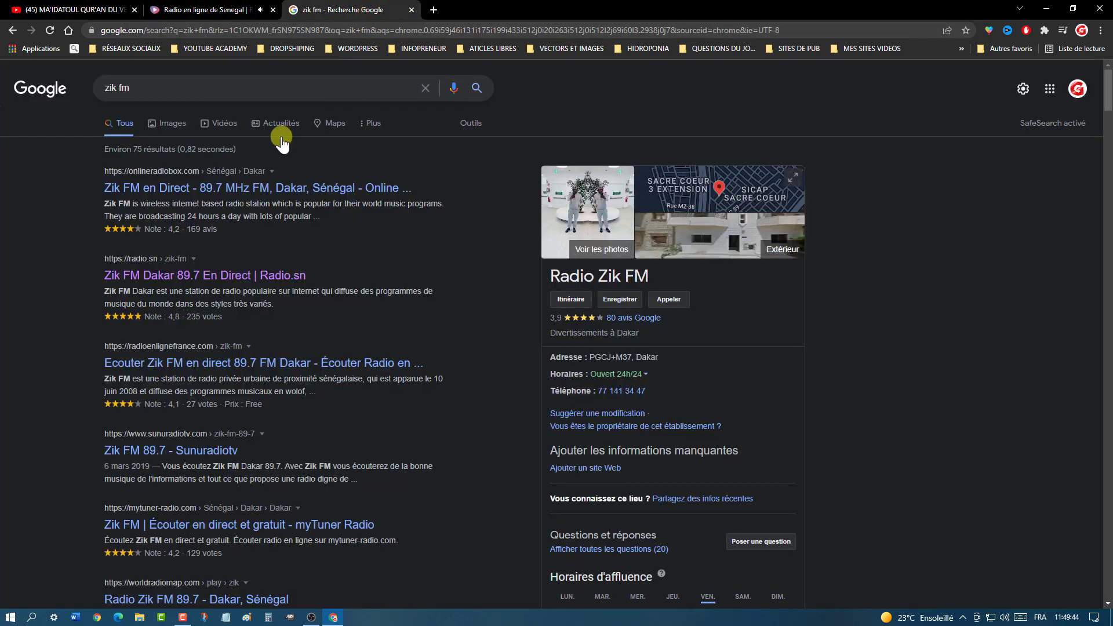
- Show the image results for zik fm and preview the Zik FM radio picture and the similar Sama FM Ziguinchor banner
click(177, 124)
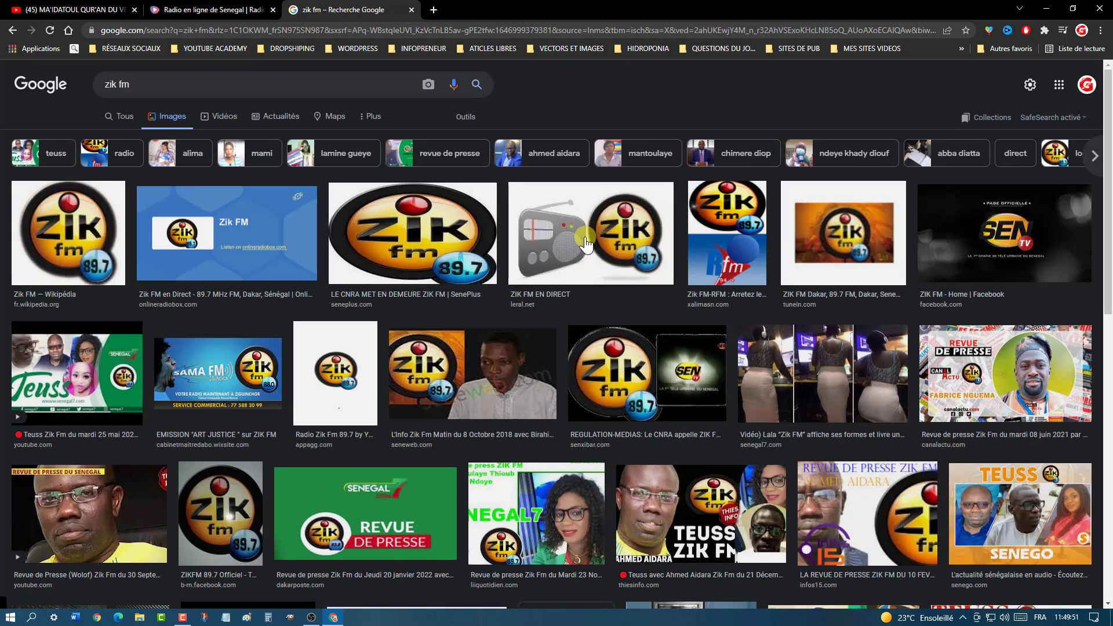
click(586, 245)
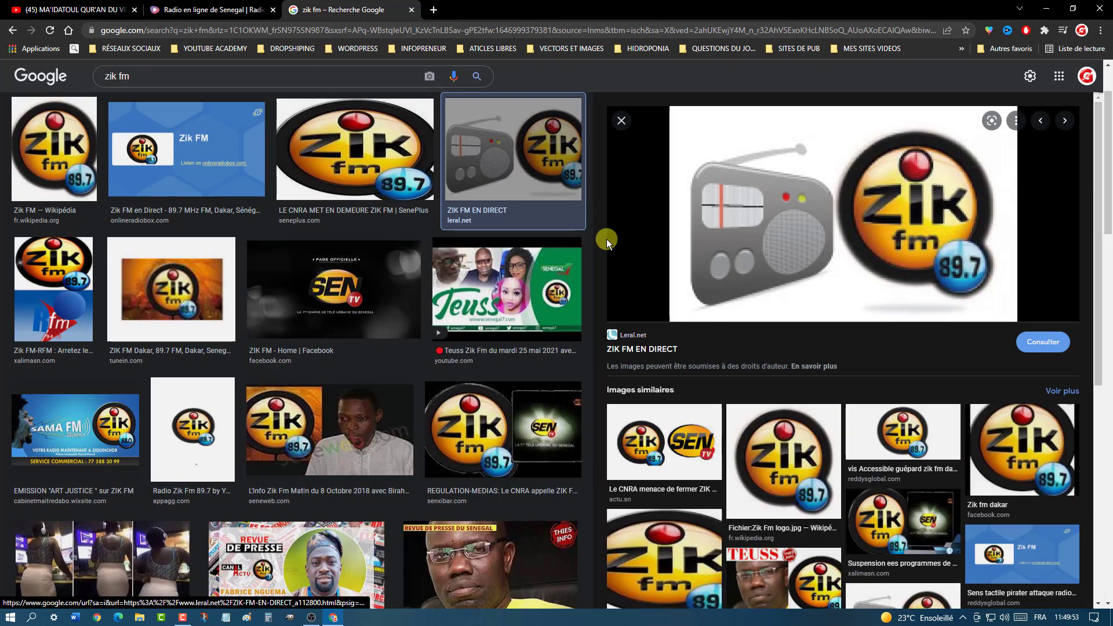
scroll(831, 298, down, 4)
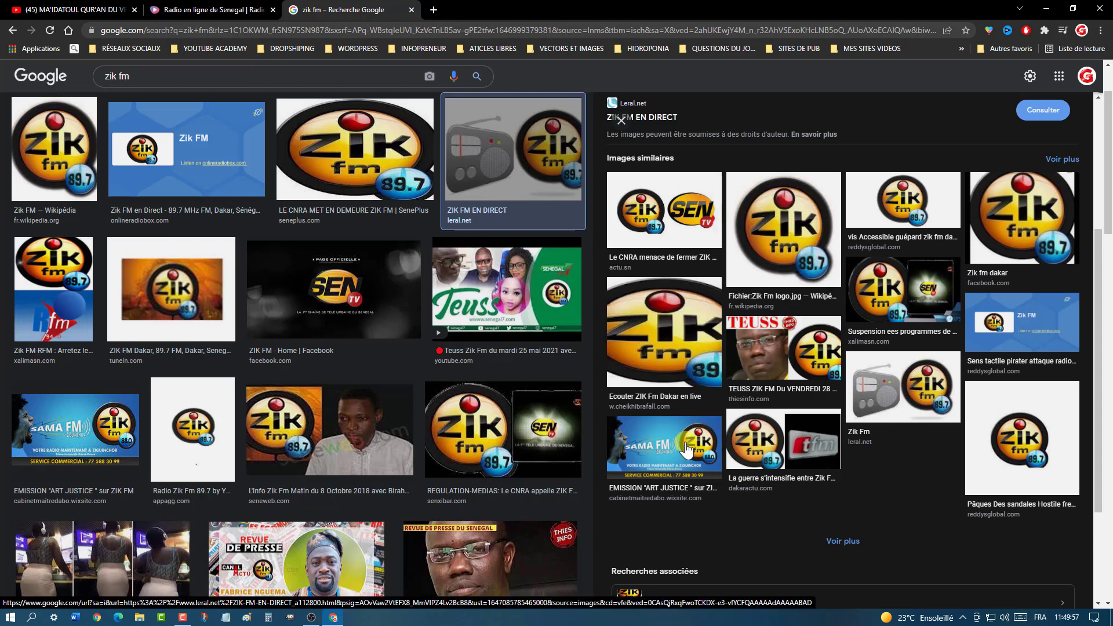
click(687, 442)
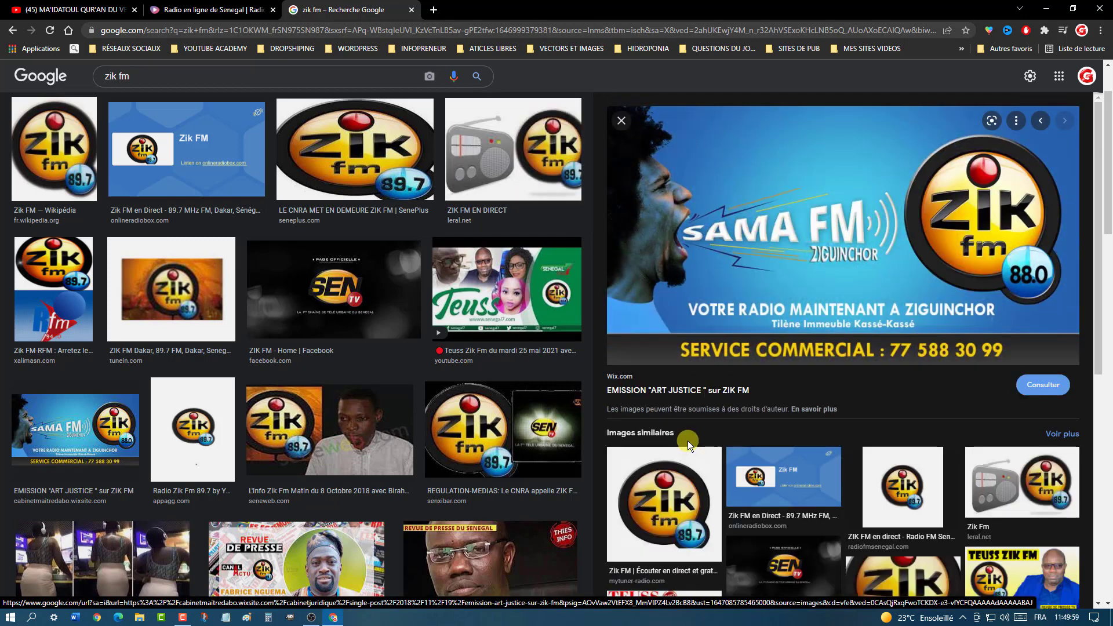
- Save the Sama FM Ziguinchor banner as a JPEG in Téléchargements, close the image search tab and restore the browser to its smaller size
right_click(866, 197)
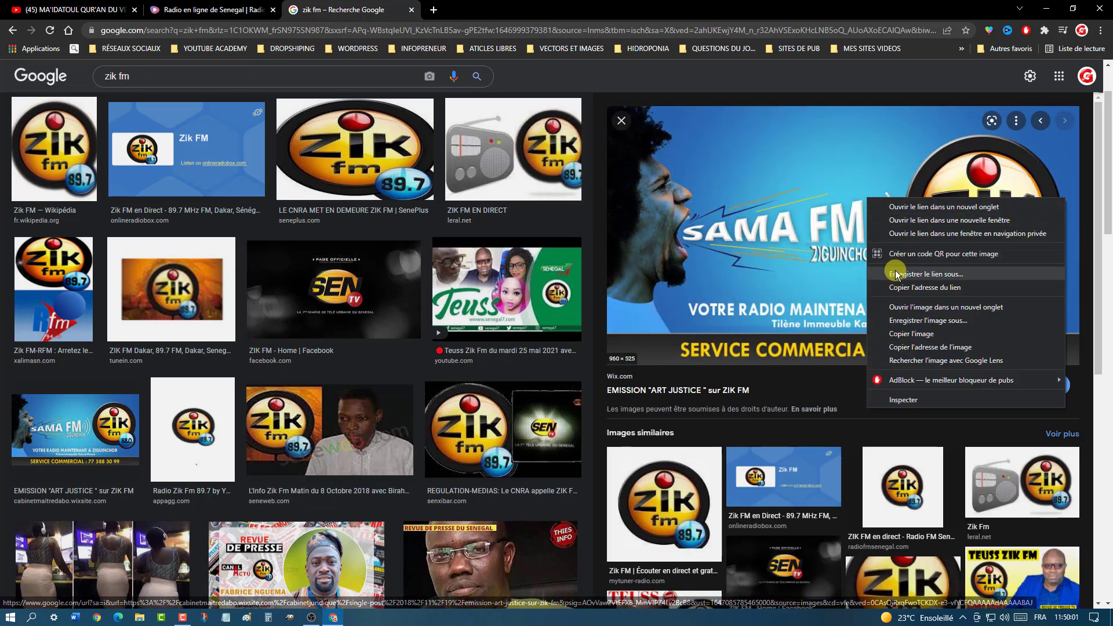
click(930, 316)
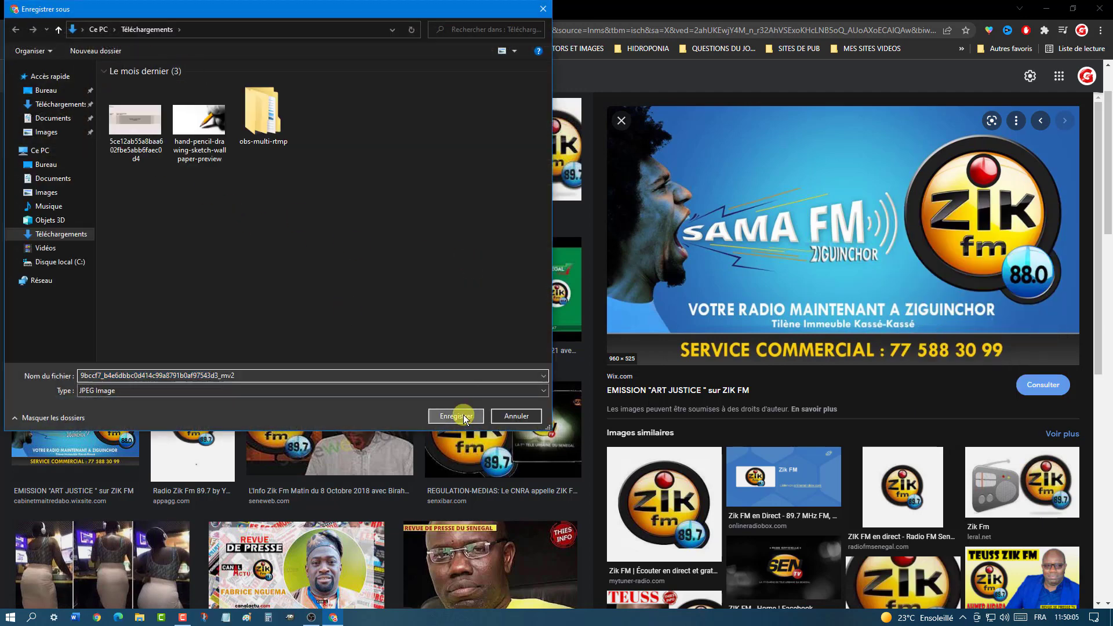
click(461, 415)
click(410, 10)
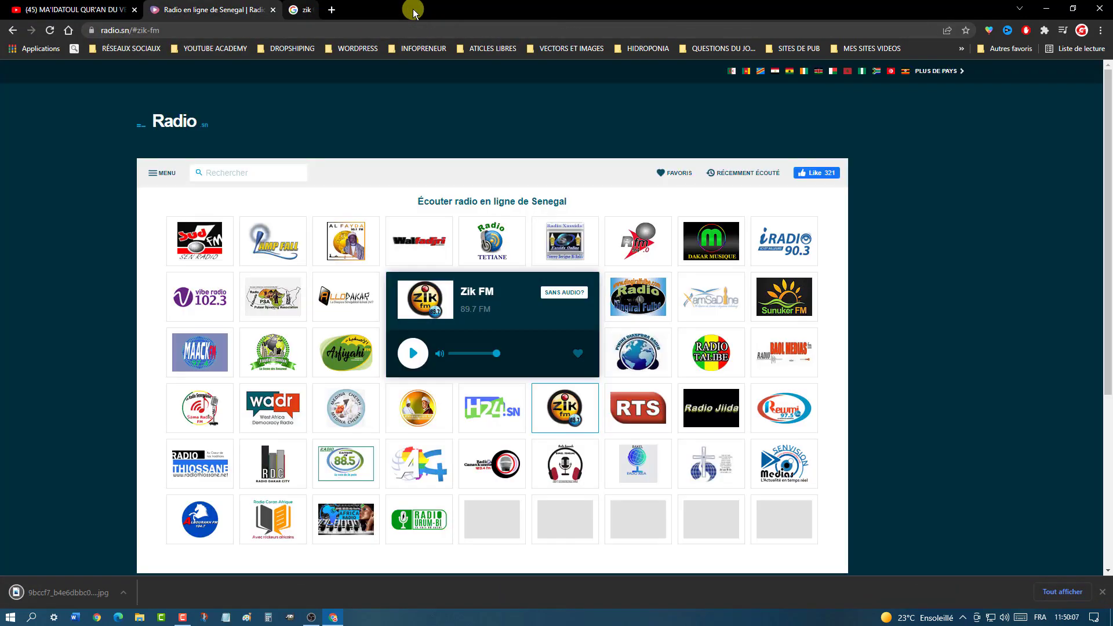
click(1073, 9)
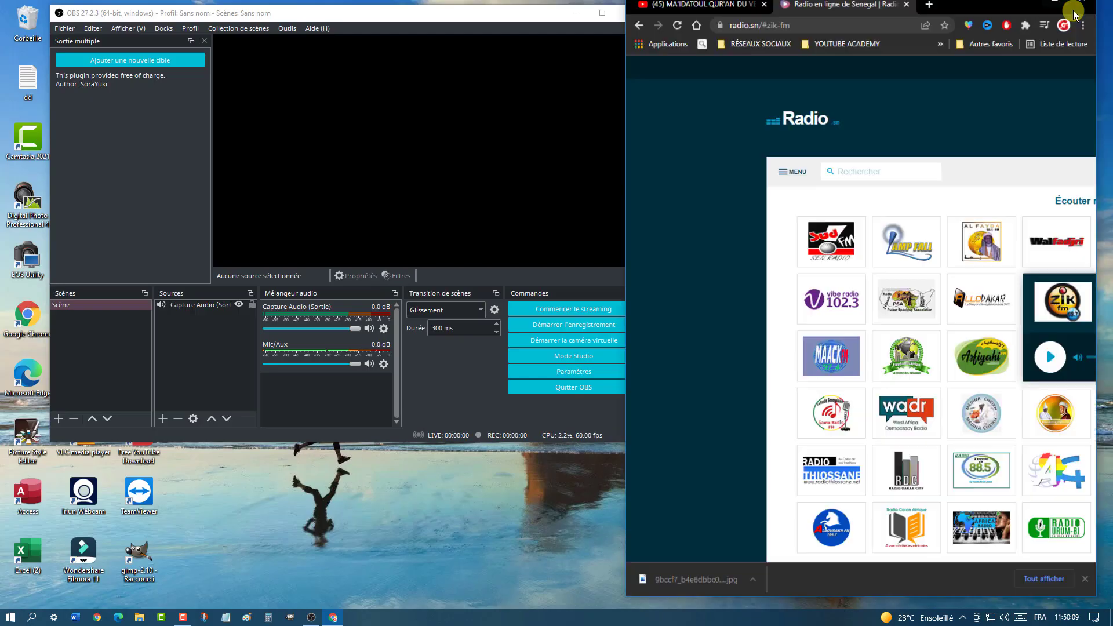
- Add an Image source to the OBS scene using the downloaded Sama FM Ziguinchor banner from Téléchargements
click(162, 418)
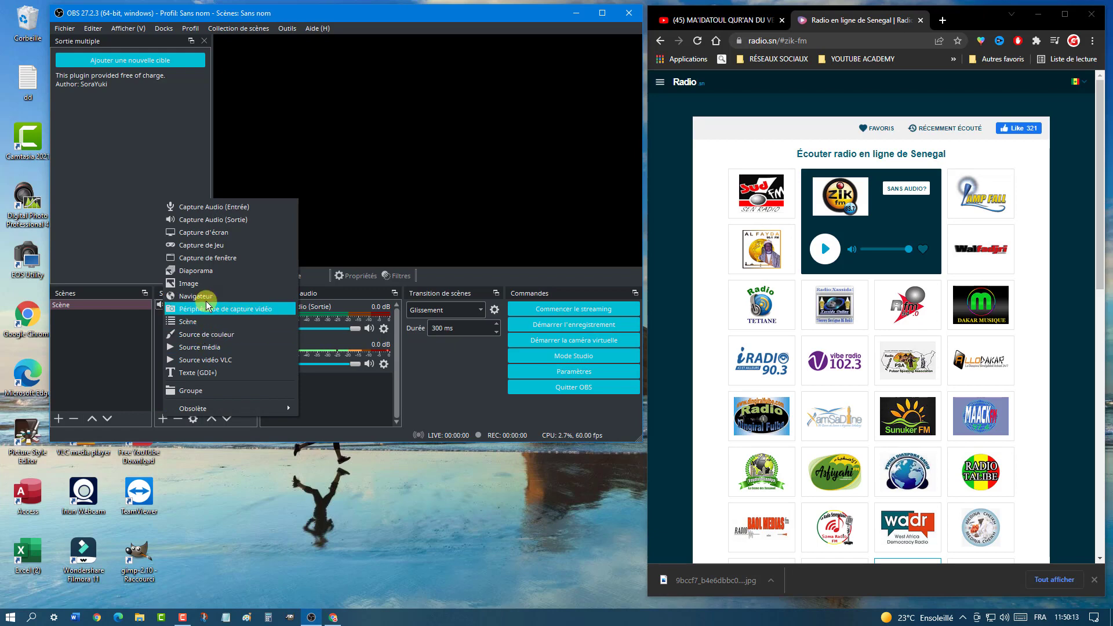
click(197, 283)
click(378, 308)
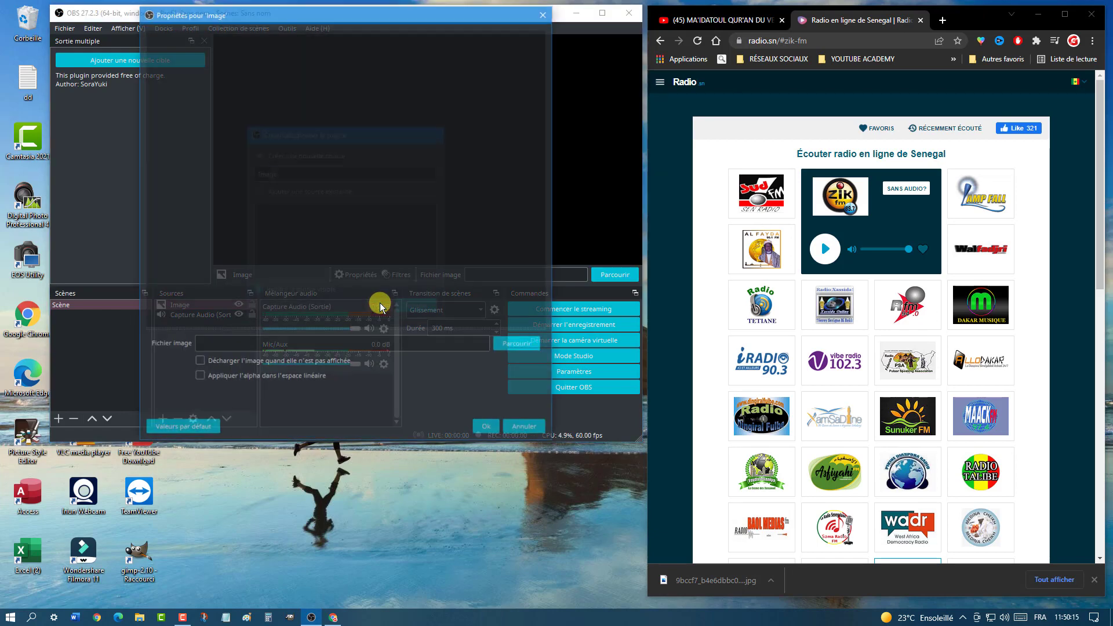
click(519, 345)
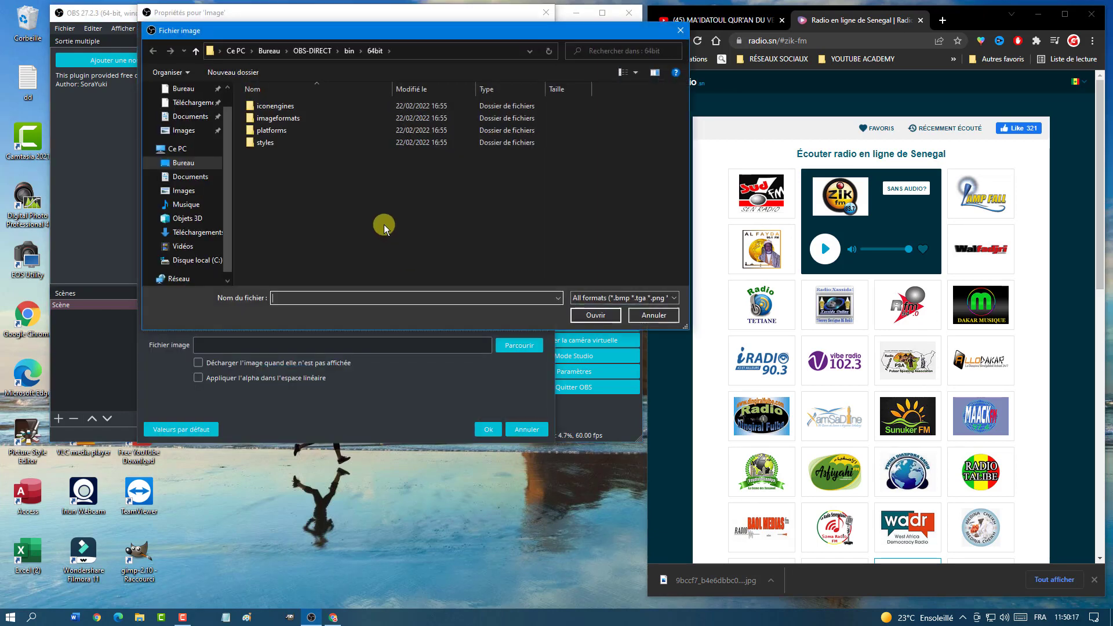
click(197, 103)
double_click(283, 135)
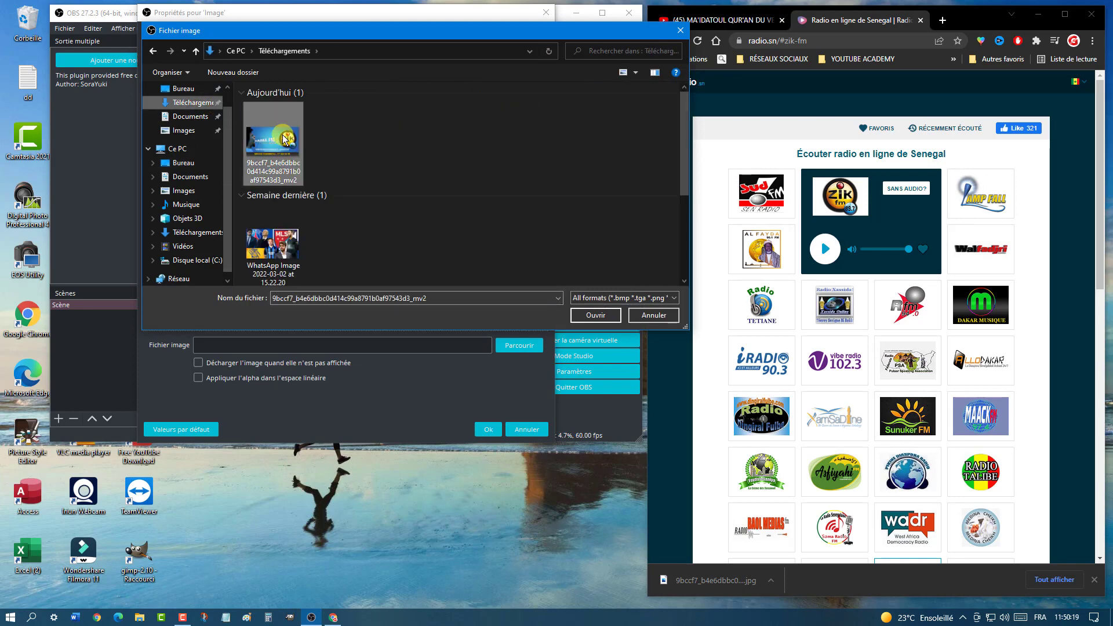
click(489, 429)
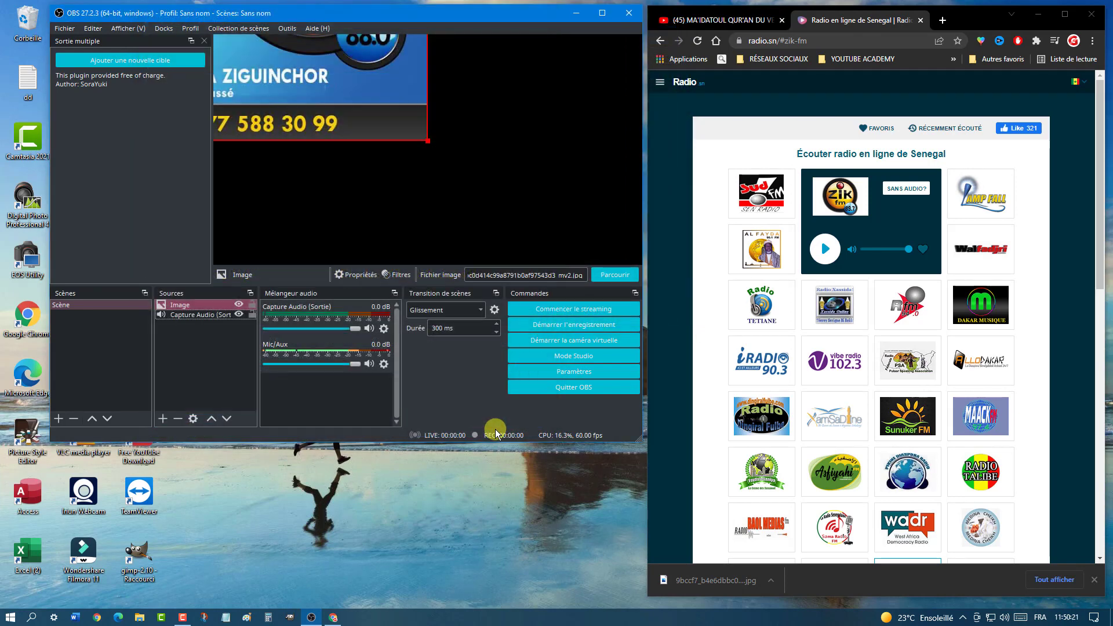
- Move and scale the banner image in the preview until it fills the whole canvas, and deselect it
click(414, 107)
drag(414, 107, 585, 218)
drag(640, 266, 401, 158)
drag(289, 103, 483, 185)
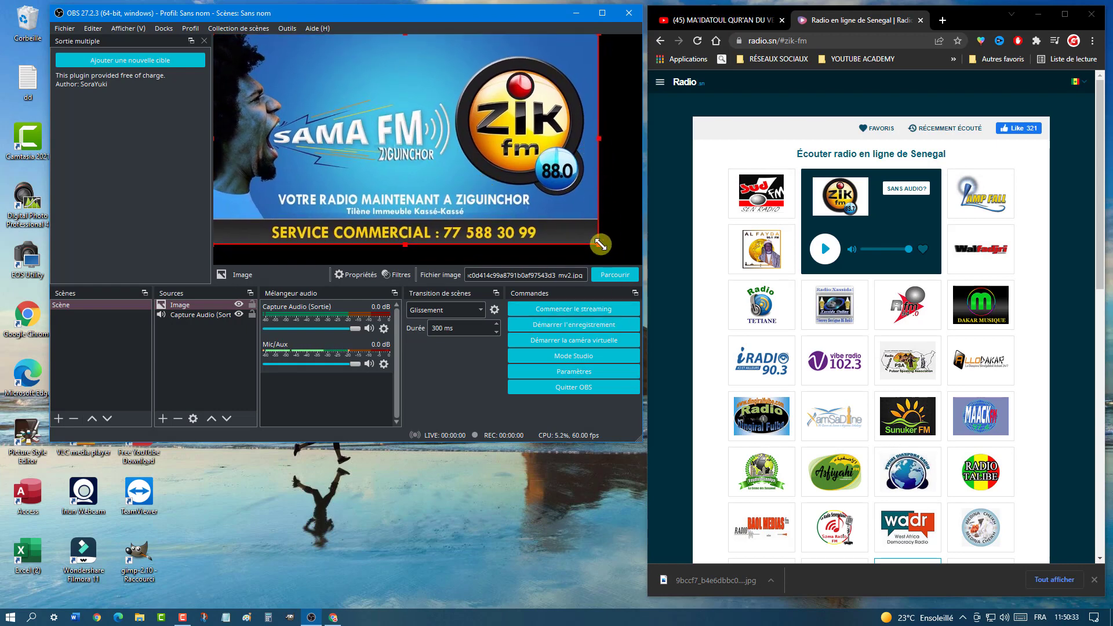
drag(600, 245, 643, 266)
drag(643, 266, 641, 264)
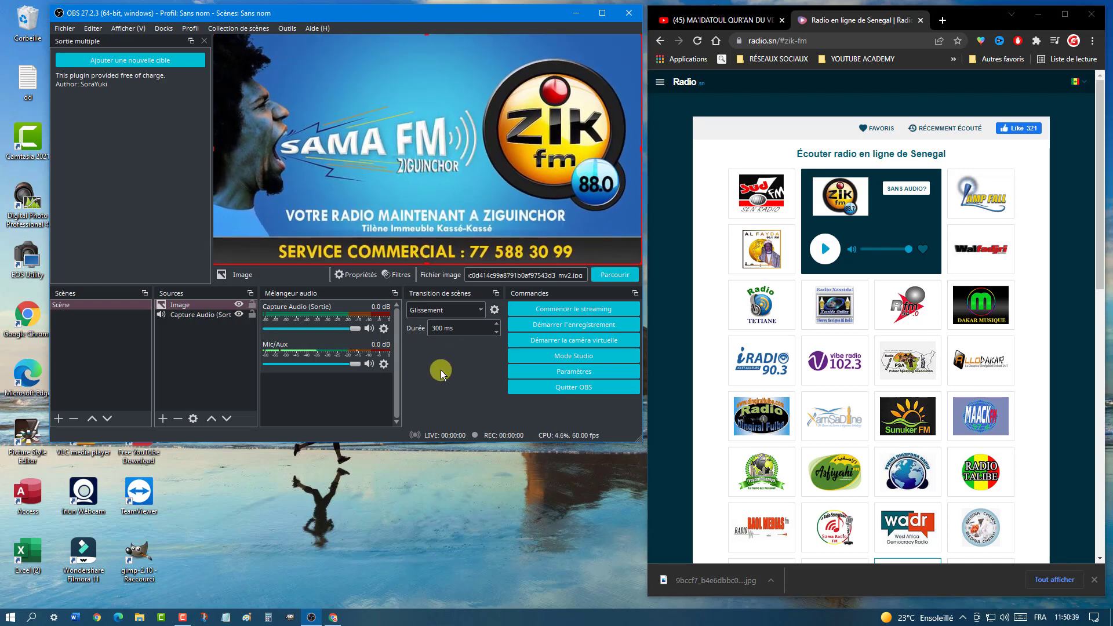
click(166, 372)
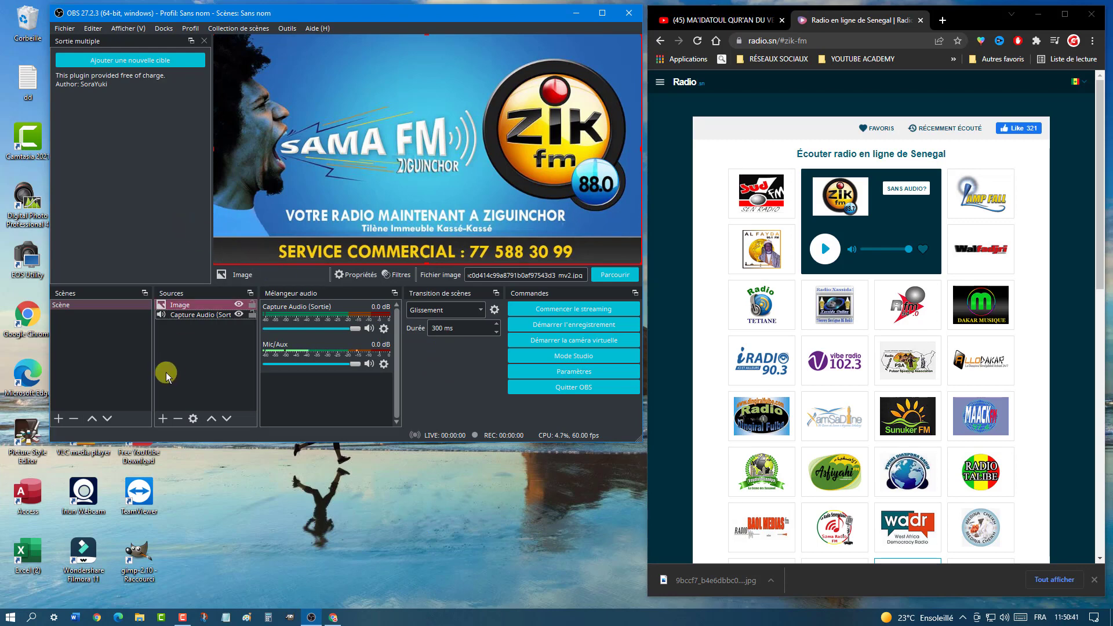
click(166, 372)
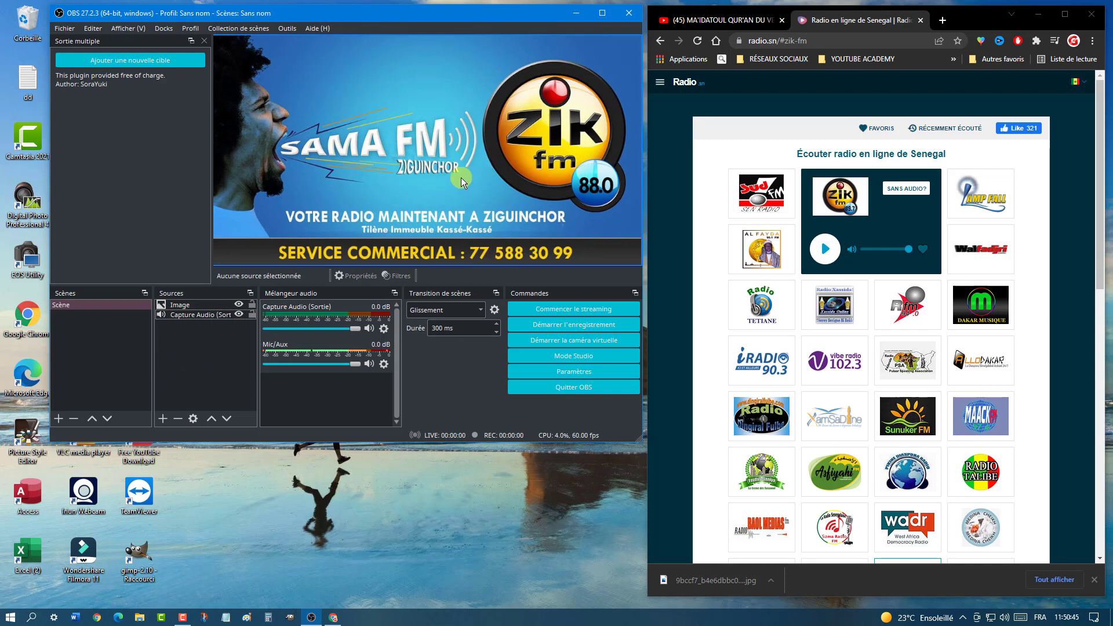
- Play the Zik FM stream on radio.sn to check the Capture Audio (Sortie) level in OBS, and stop it again
click(824, 251)
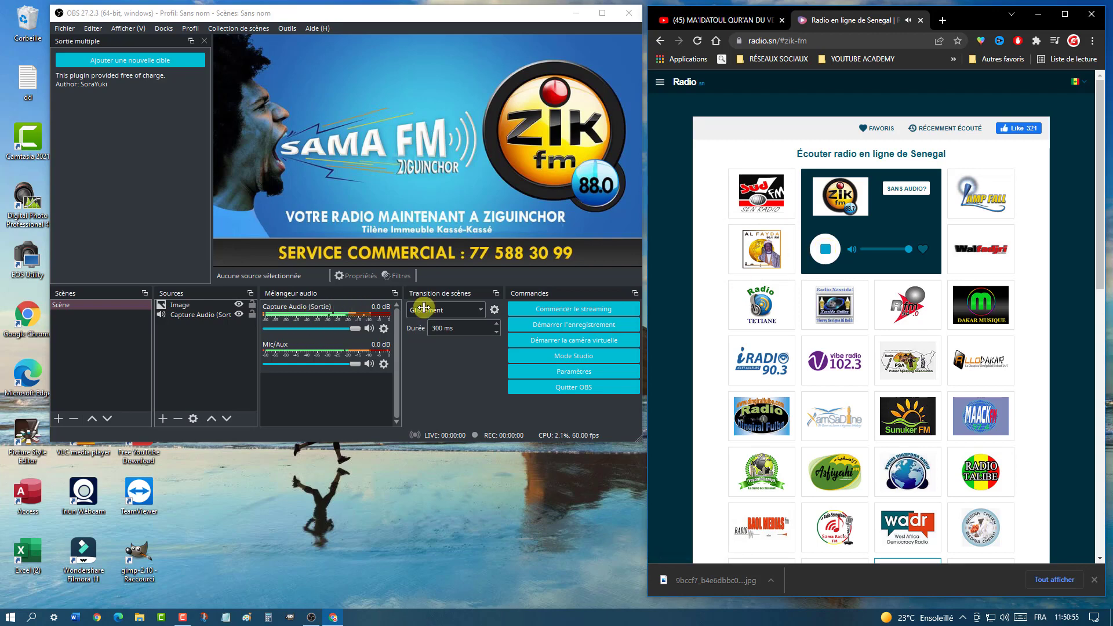
click(825, 250)
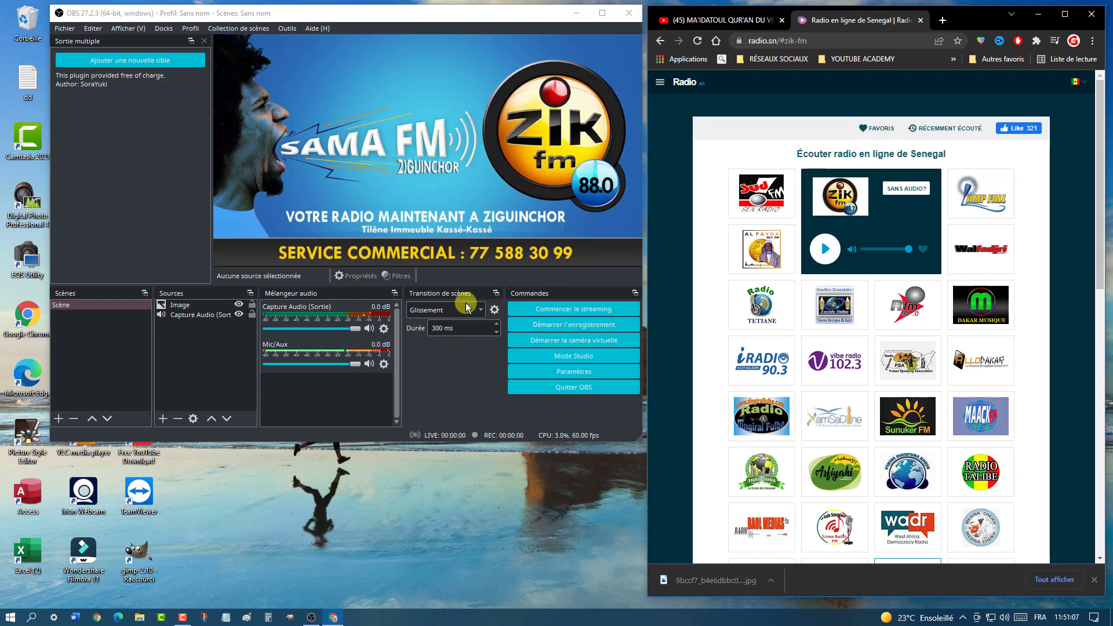
click(858, 218)
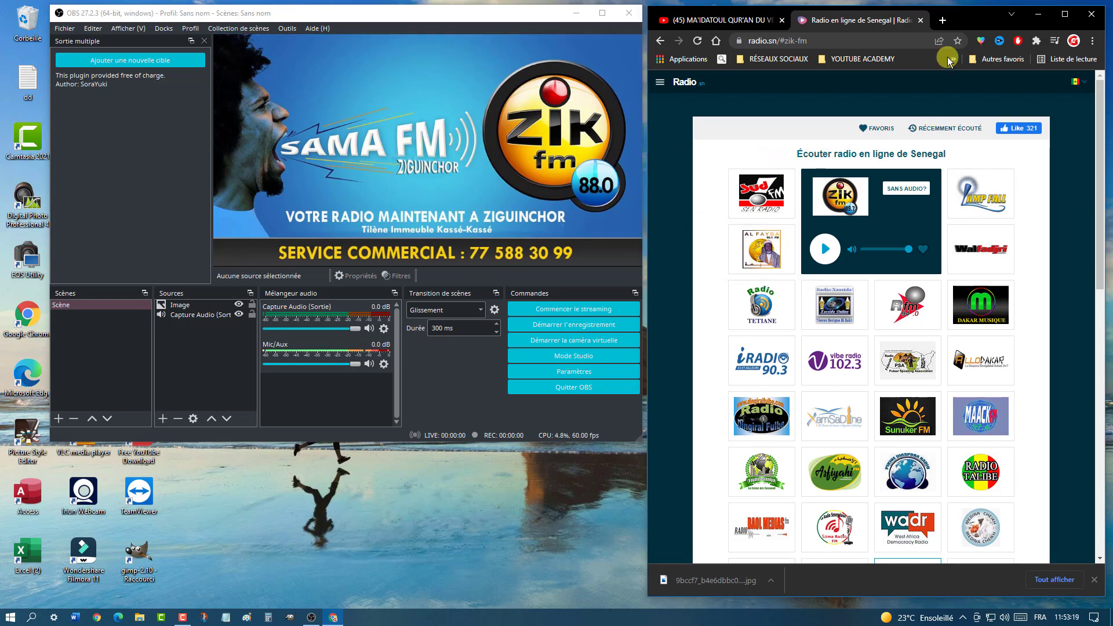
- Close the radio.sn page, and play the Asfiyahi Television live video on YouTube with its sound muted
click(919, 20)
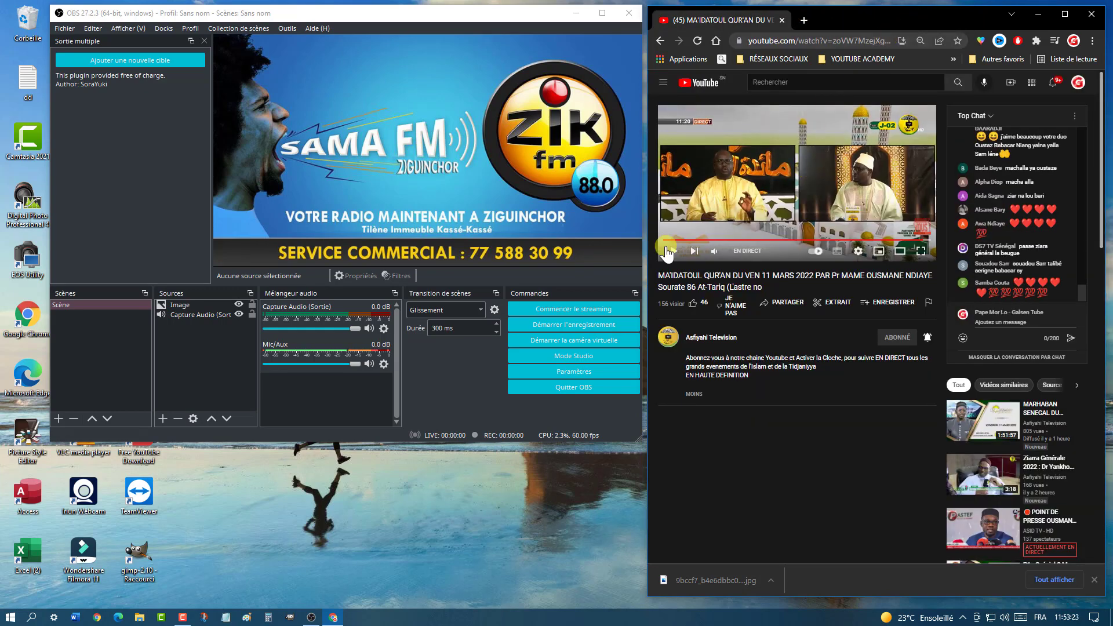
click(666, 251)
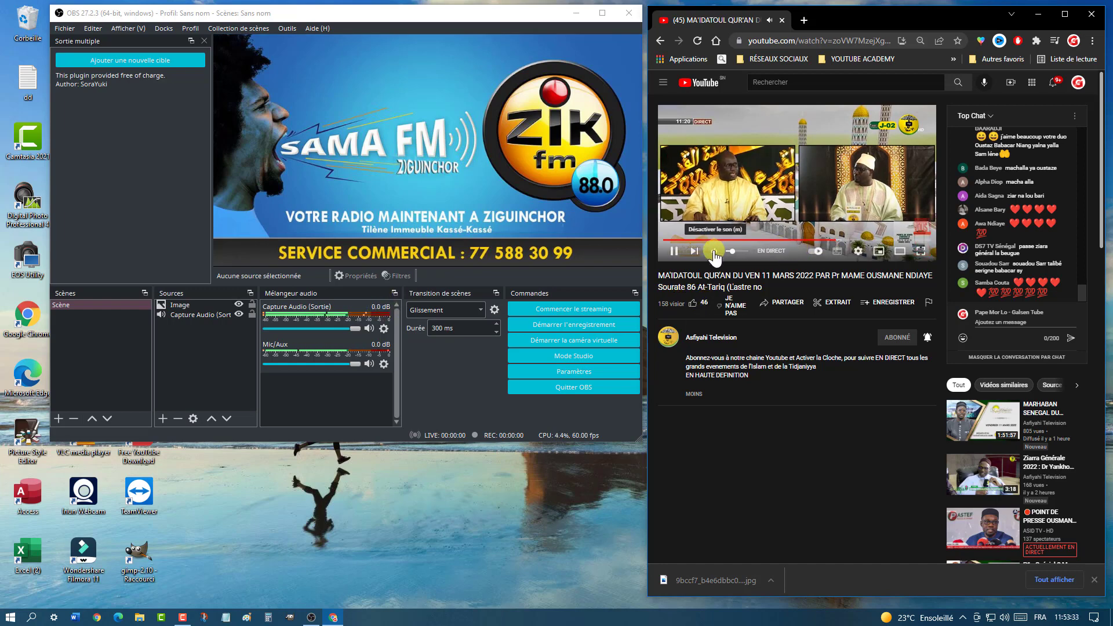
click(714, 252)
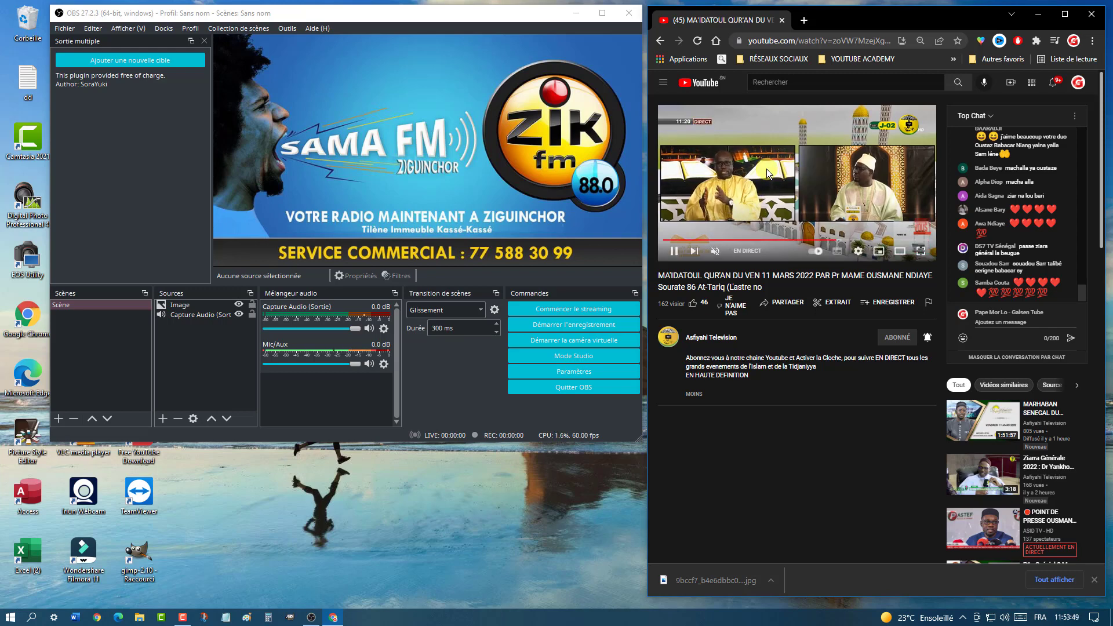
- Delete the Image source from the OBS scene, keeping the Capture Audio (Sortie) source
click(195, 317)
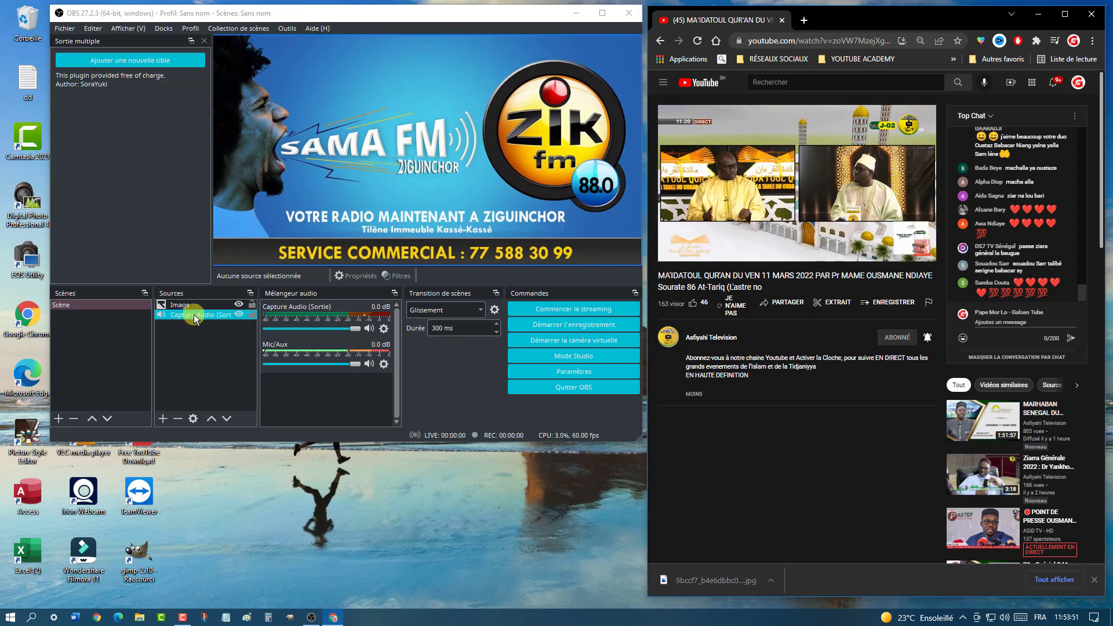
right_click(195, 316)
key(Escape)
click(193, 305)
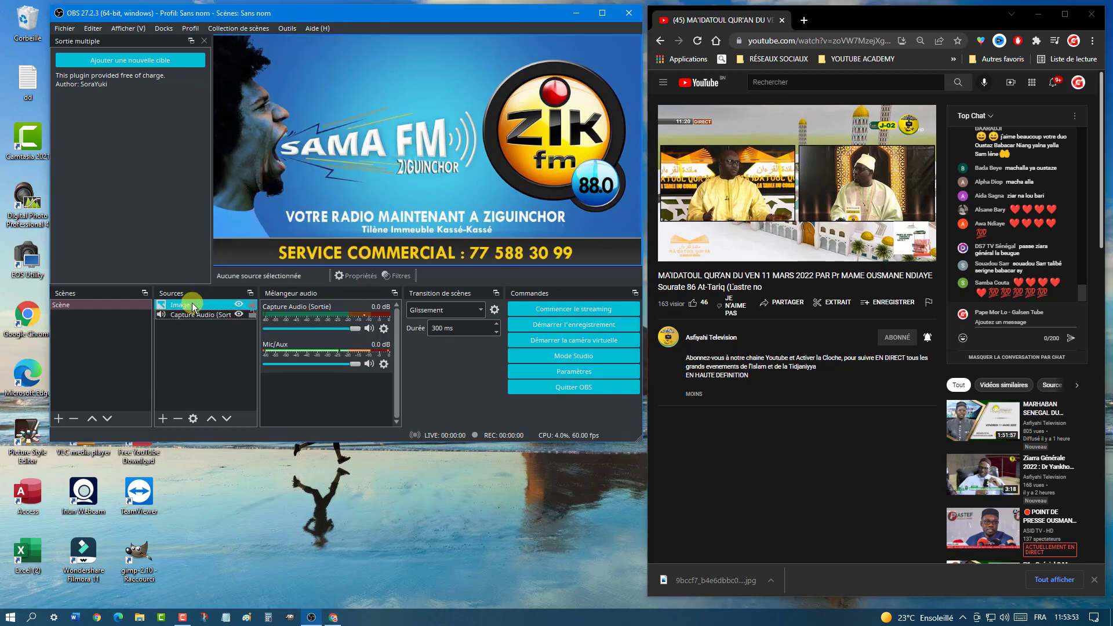
right_click(193, 306)
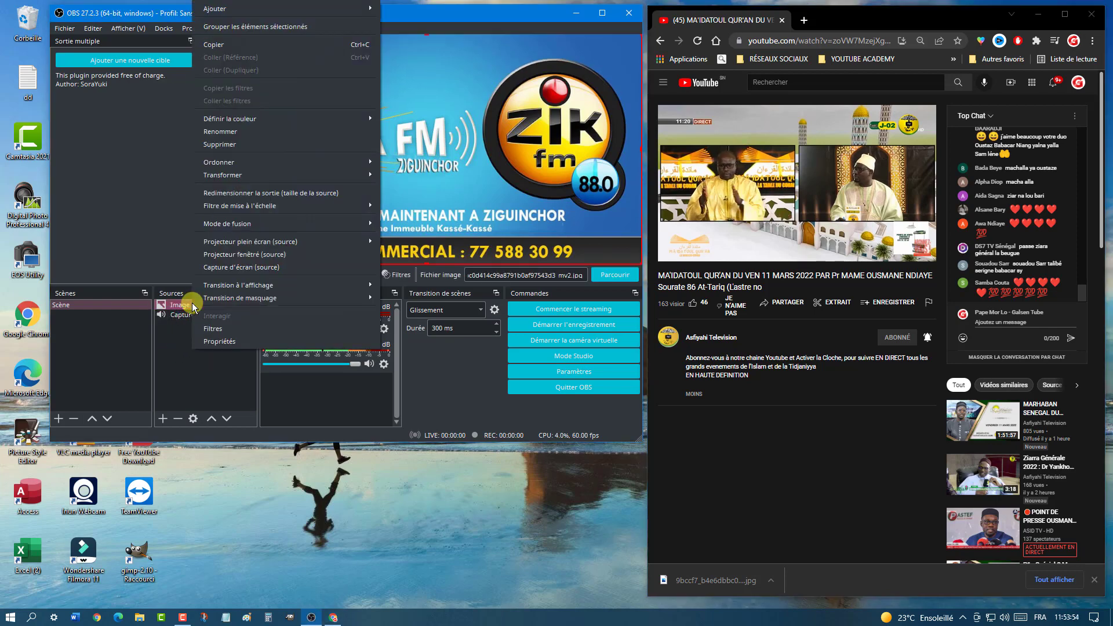
click(246, 148)
click(383, 246)
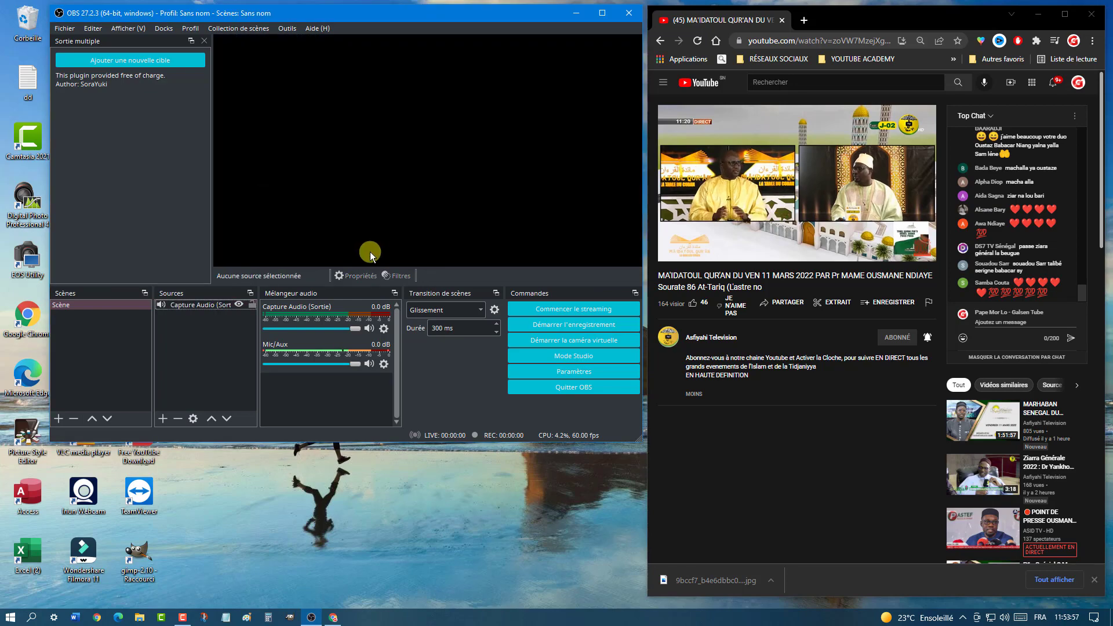
- Maximize the browser window, search Google for "asfiyahi" in a new tab and show the image results
click(1062, 19)
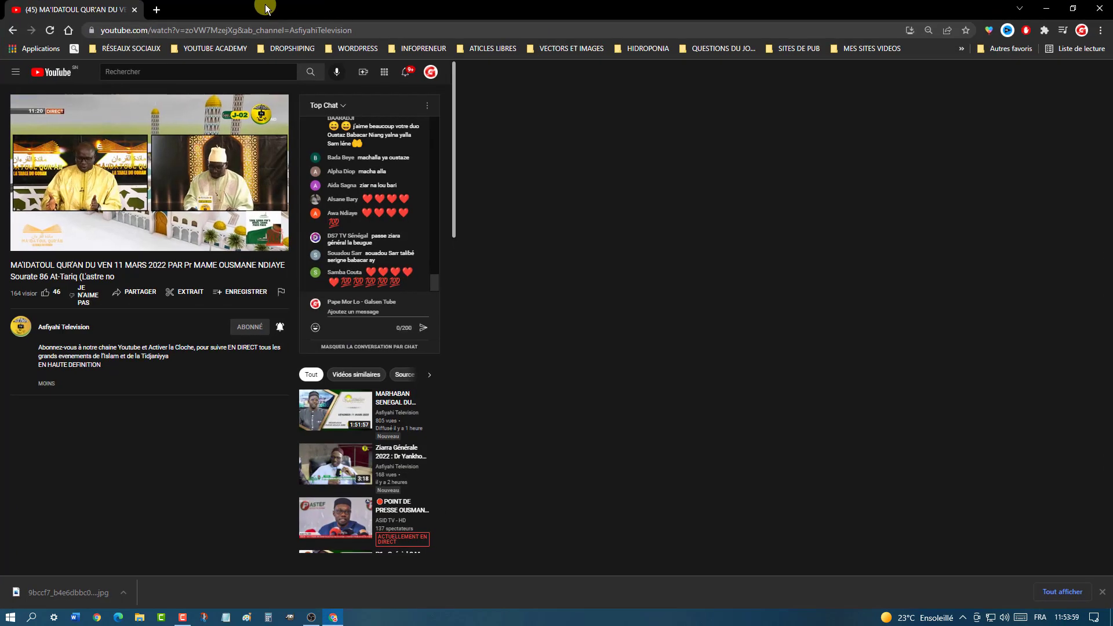
click(149, 10)
click(198, 30)
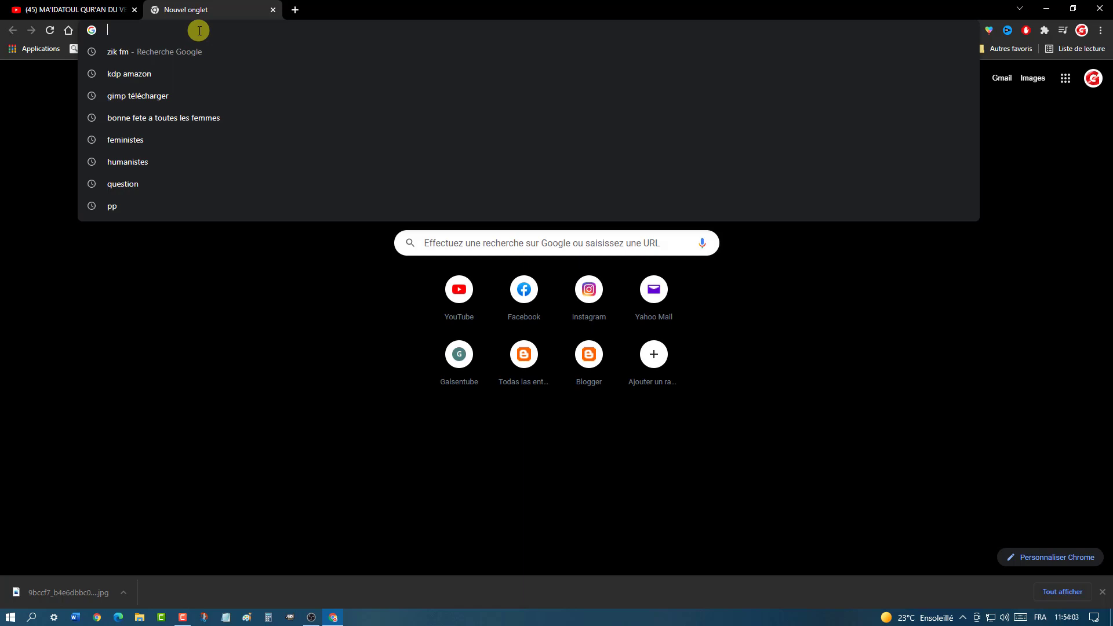
text(asfiyahi)
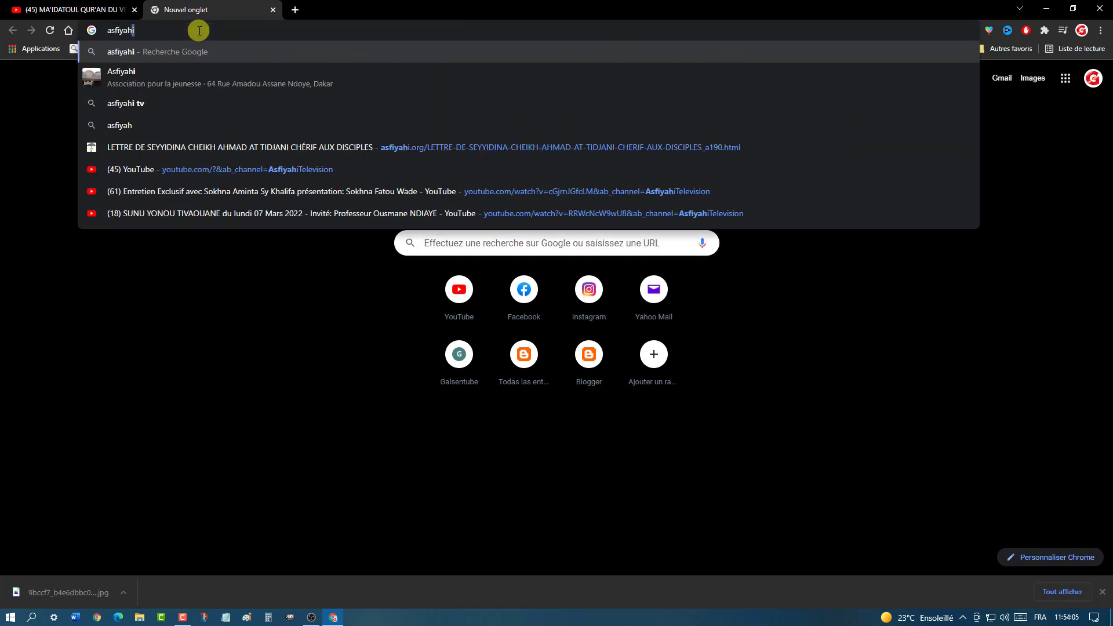
key(Return)
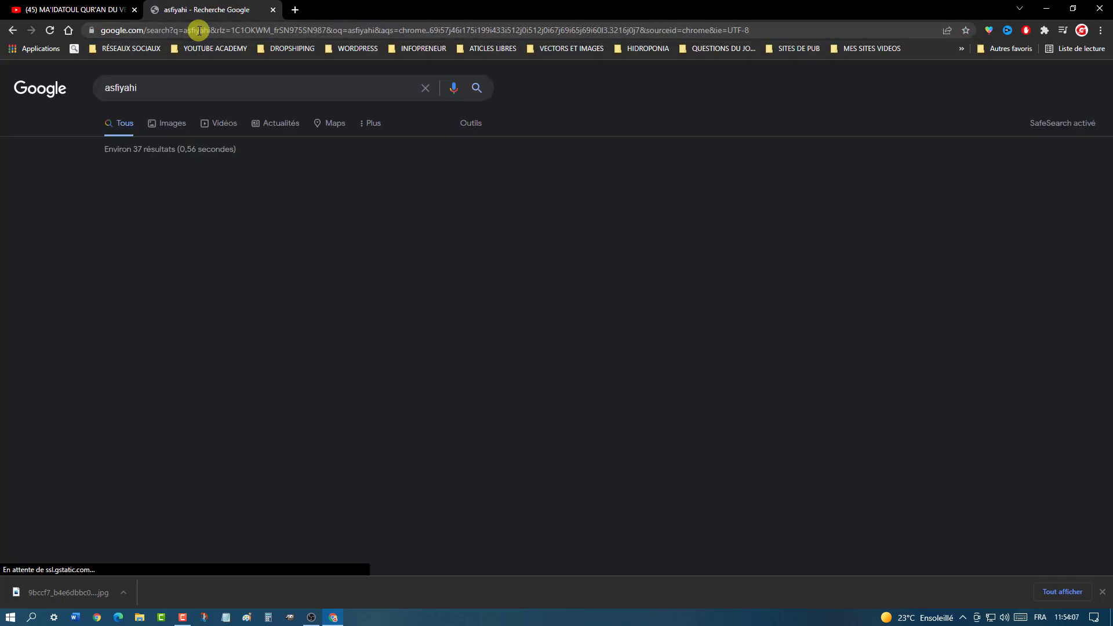
click(172, 122)
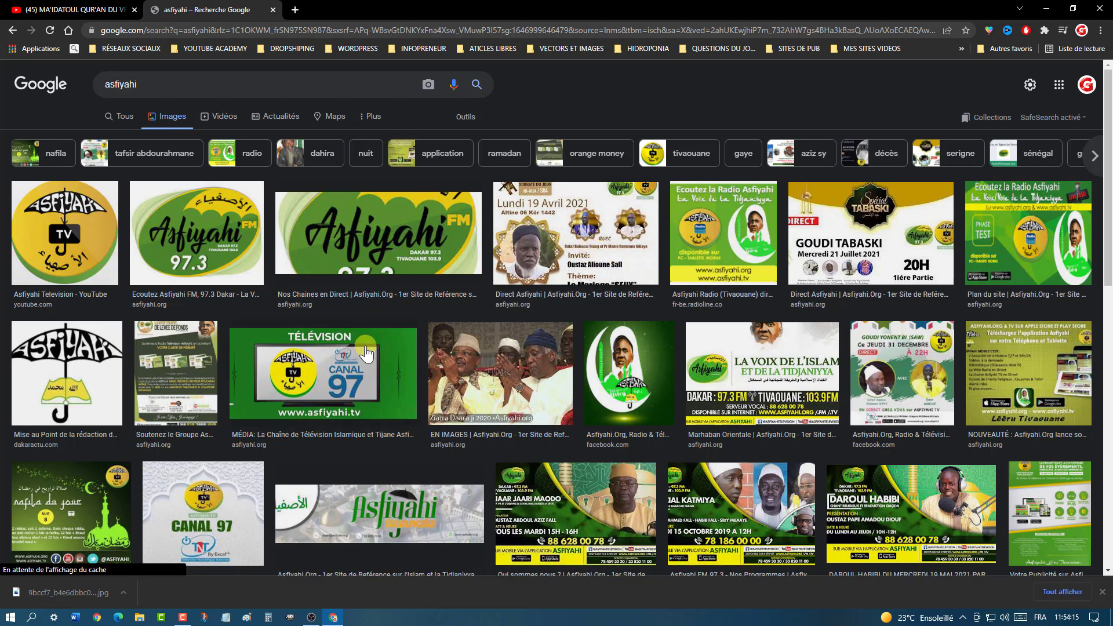
- Preview the Asfiyahi TV Canal 97 picture and look through the similar images and other results for a suitable station visual
click(354, 371)
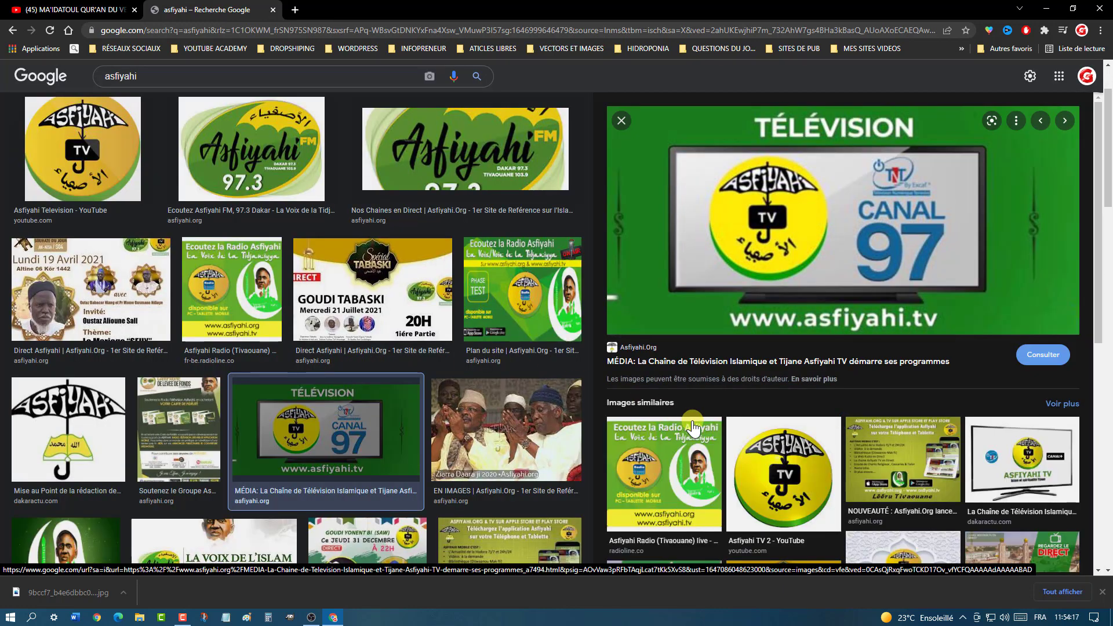
scroll(832, 416, down, 2)
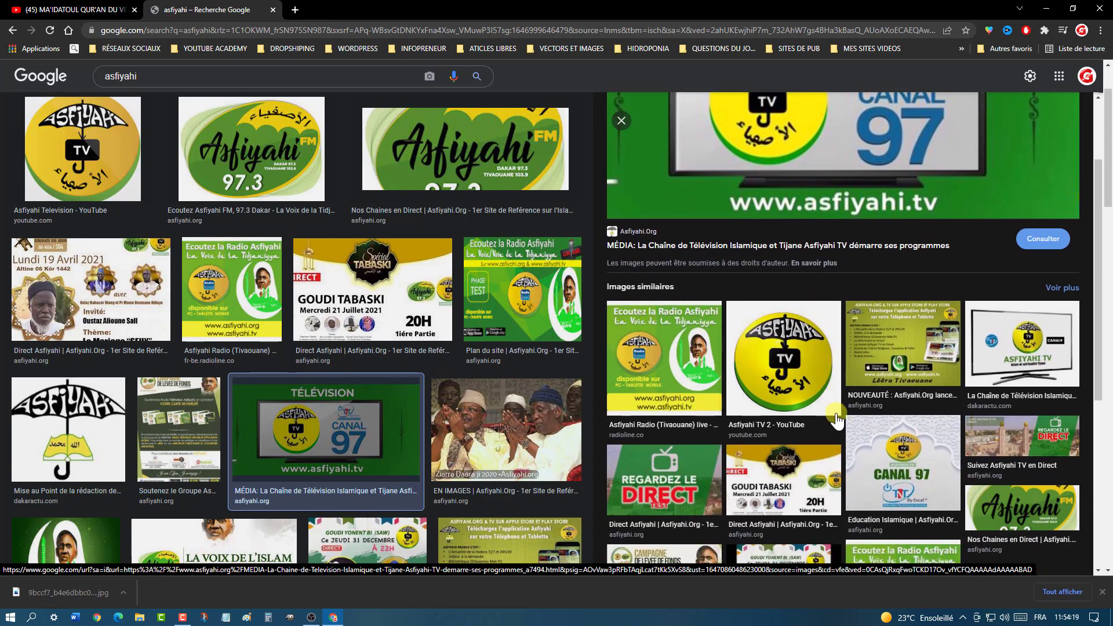
scroll(836, 417, down, 2)
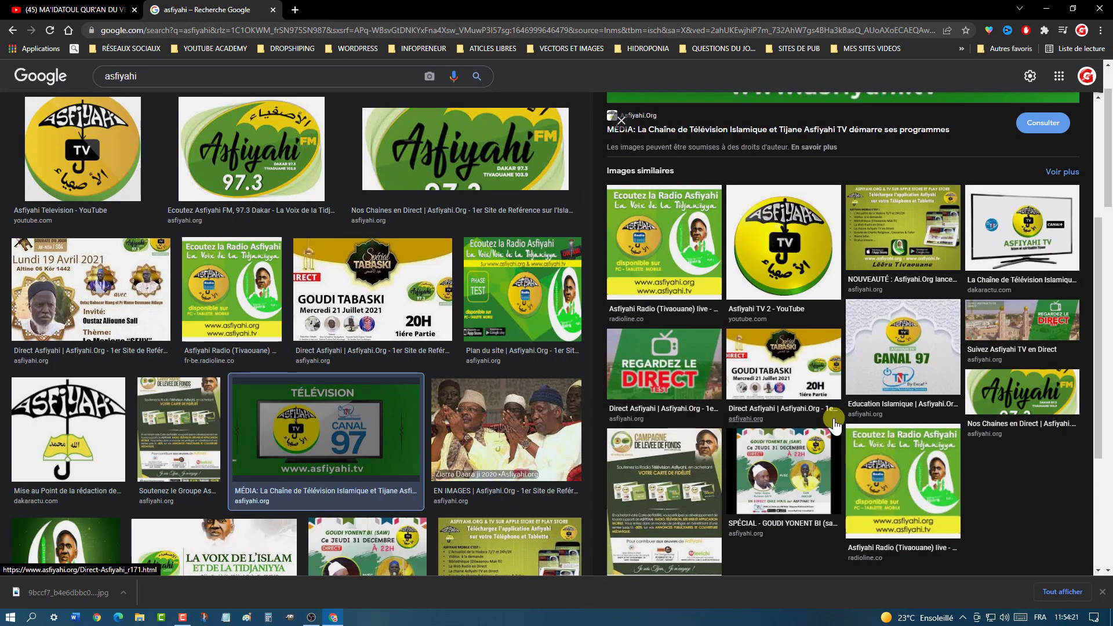
scroll(833, 423, down, 2)
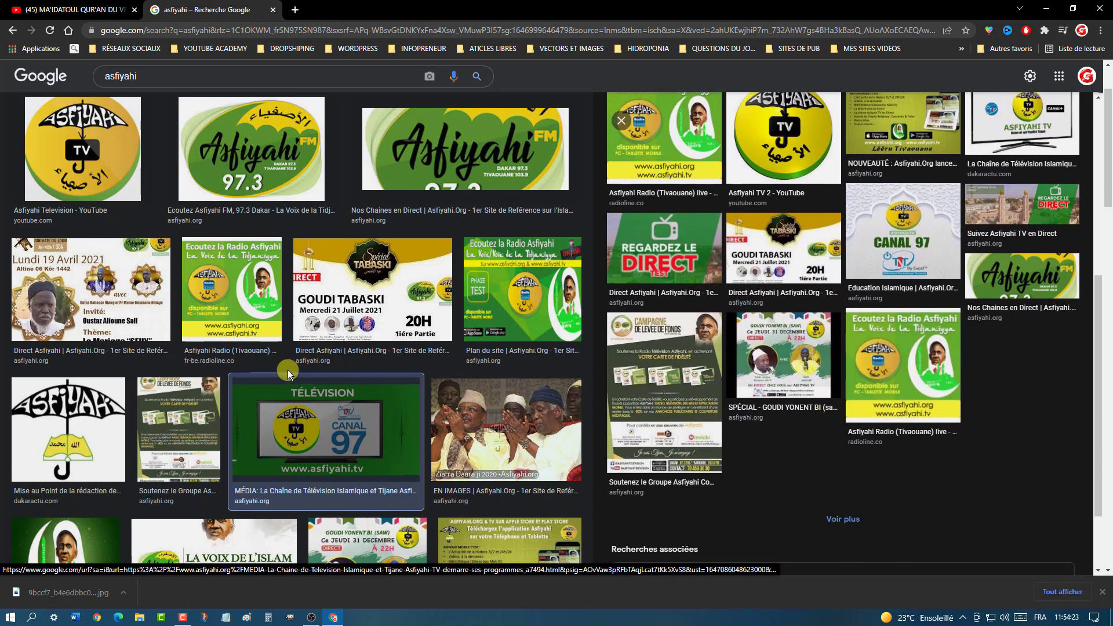
scroll(287, 369, down, 3)
scroll(287, 376, down, 7)
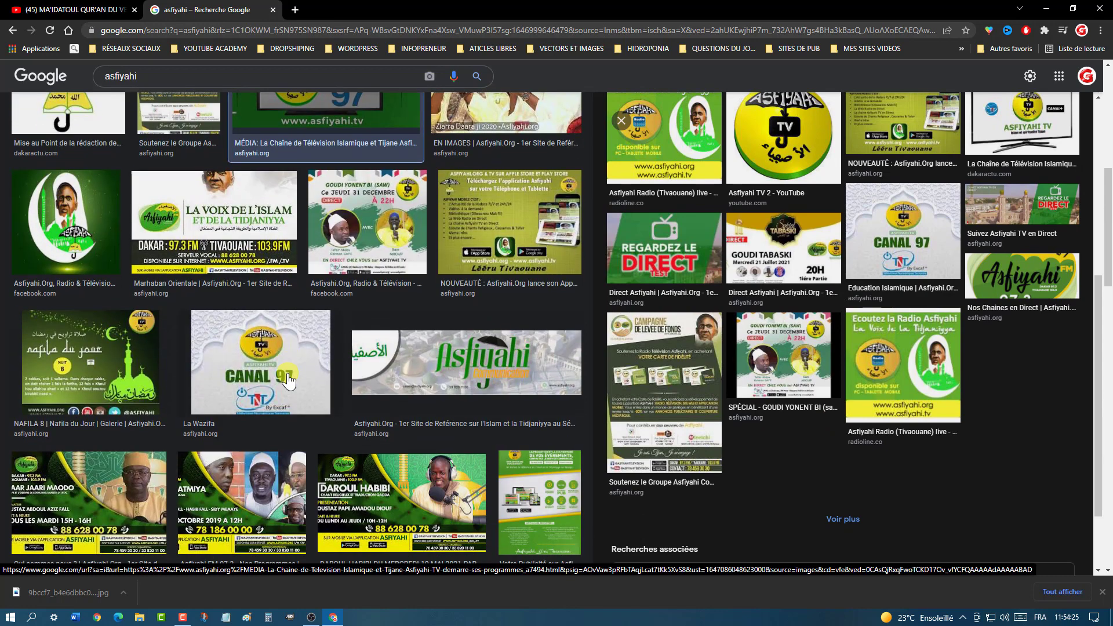
scroll(287, 381, down, 6)
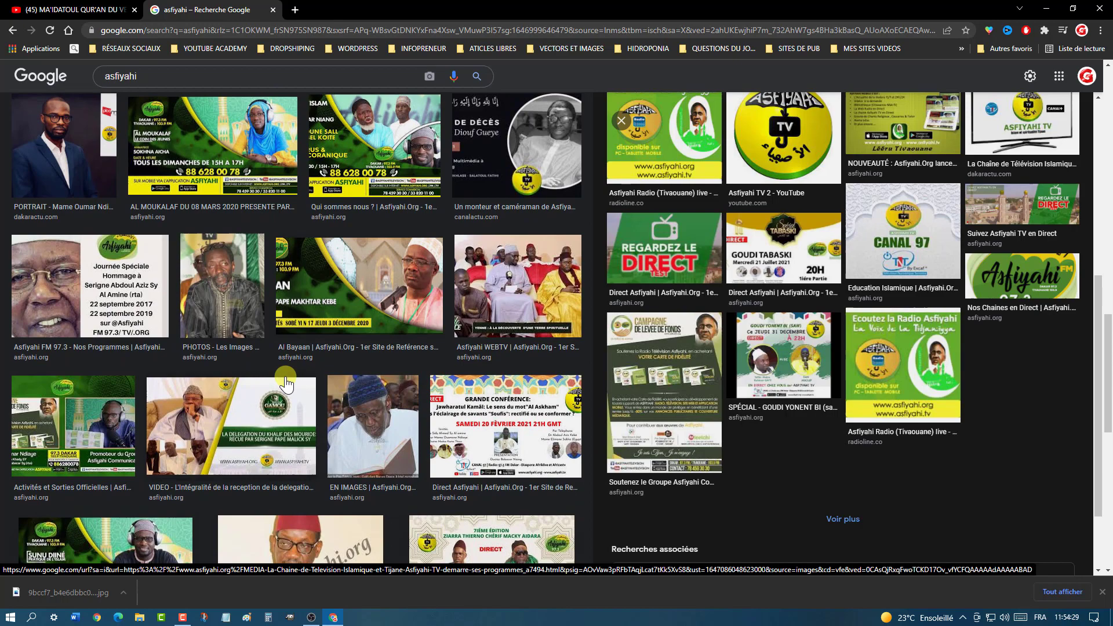
click(287, 383)
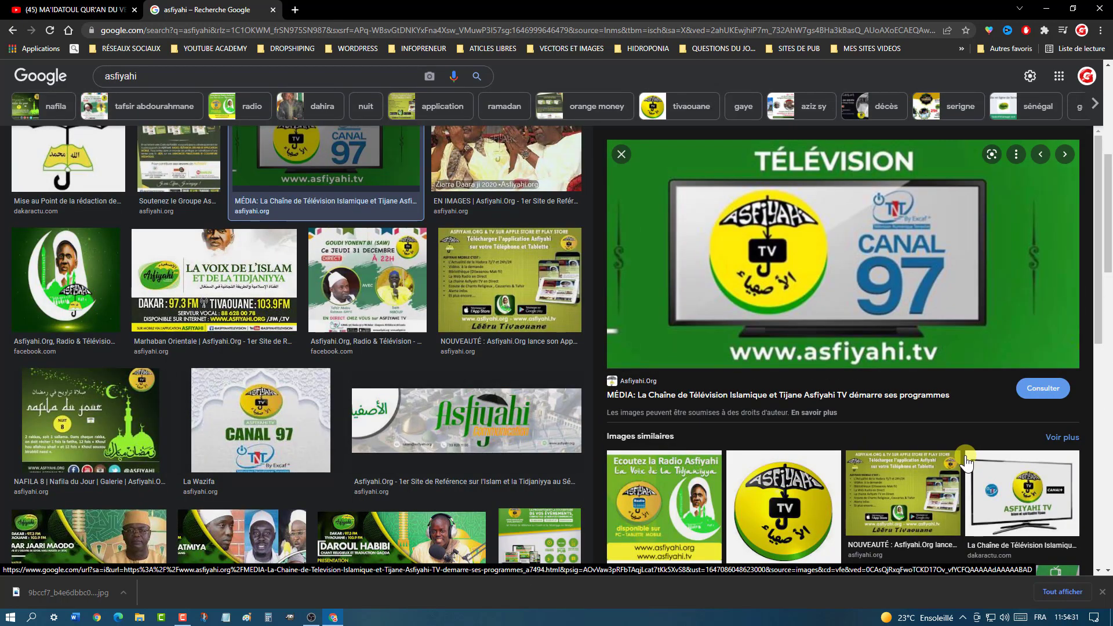
- Browse the similar pictures to the Asfiyahi TV image with the Canal+ Canal 220 offer and logo grid, and save it to Téléchargements as E0P6gYPWEAM9jXD
click(965, 461)
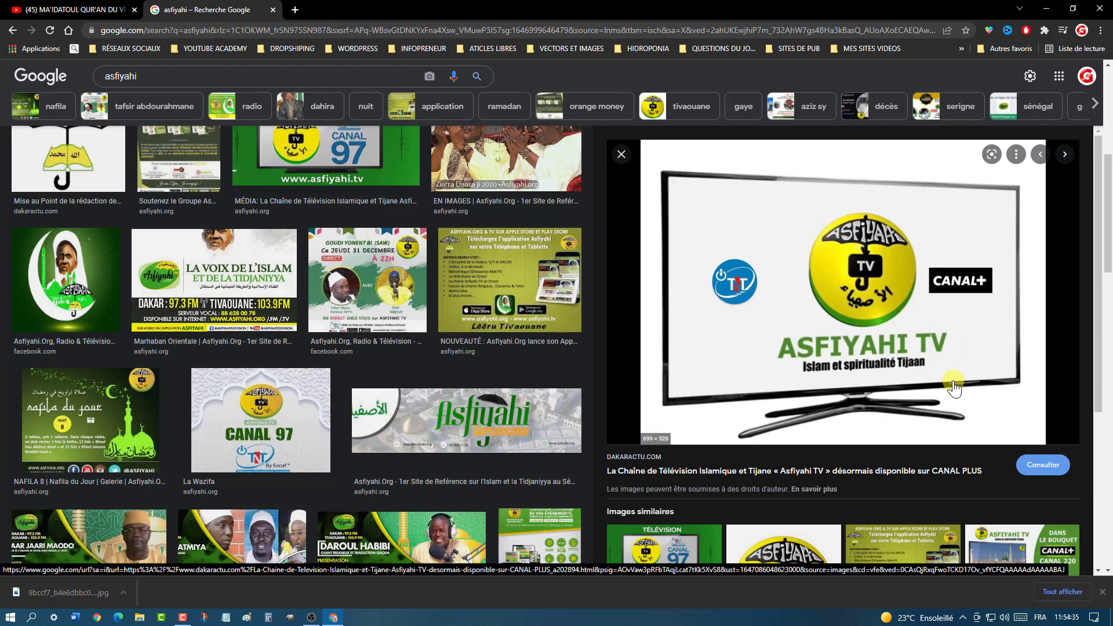
scroll(953, 387, down, 4)
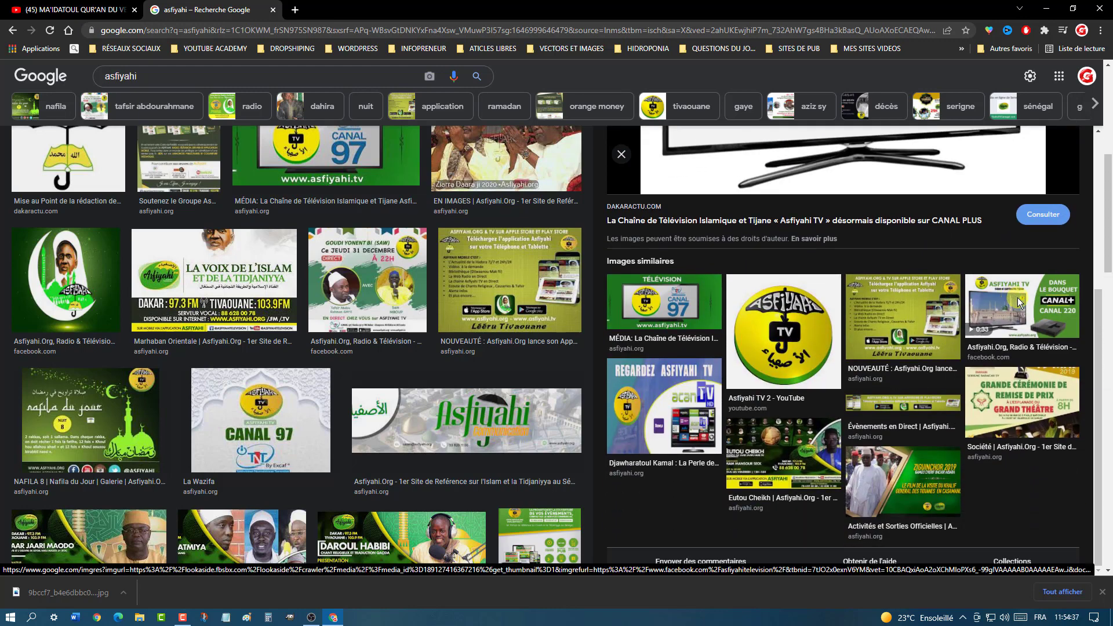
click(1018, 302)
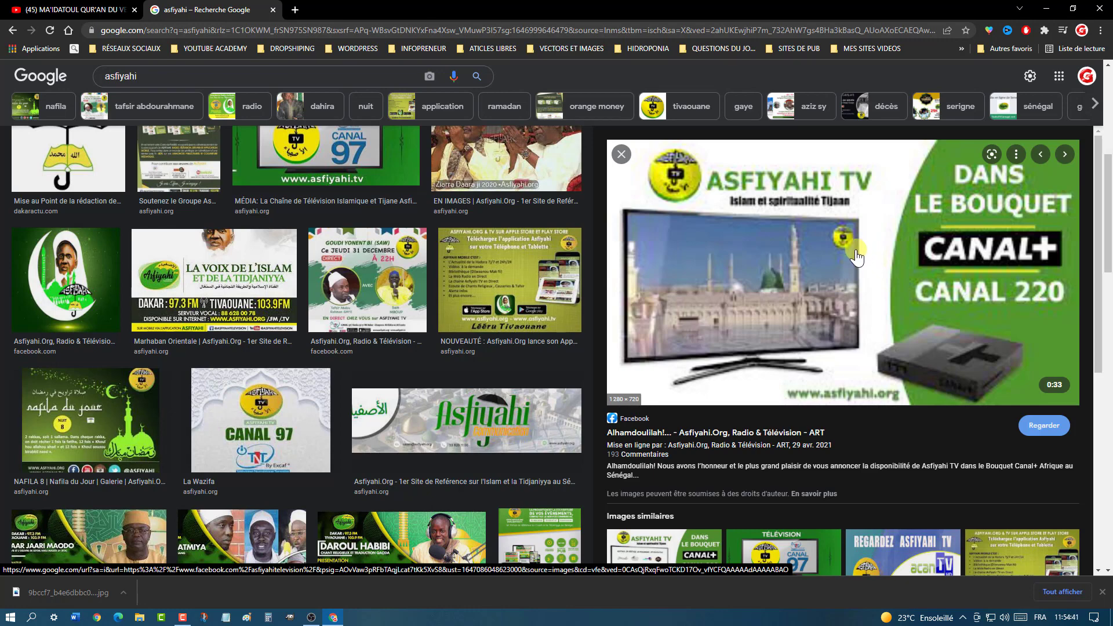
scroll(857, 257, down, 5)
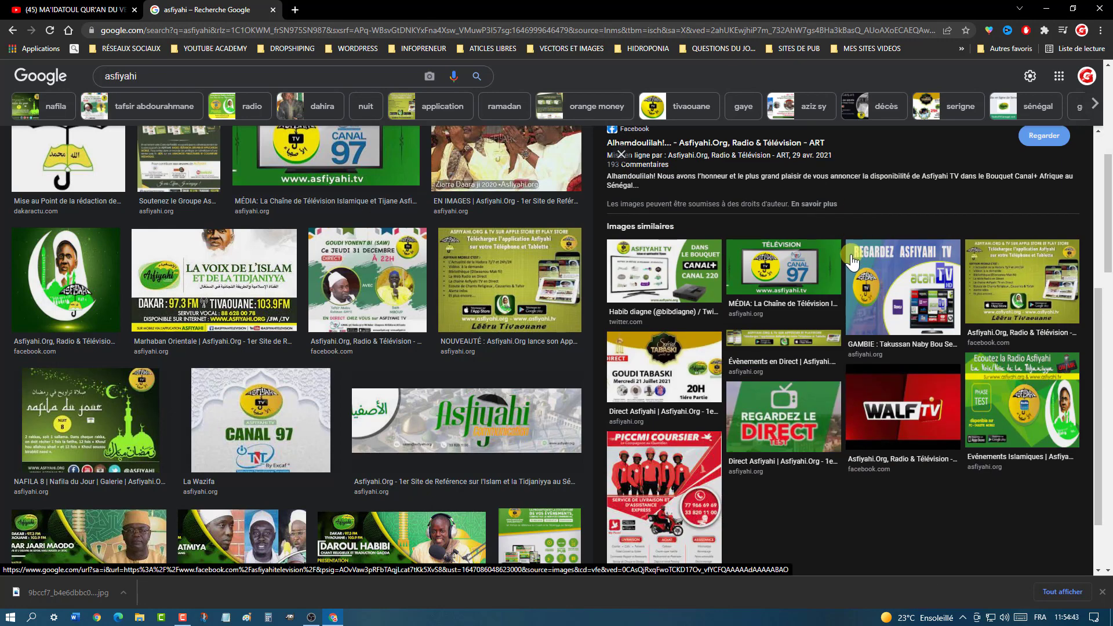
click(647, 273)
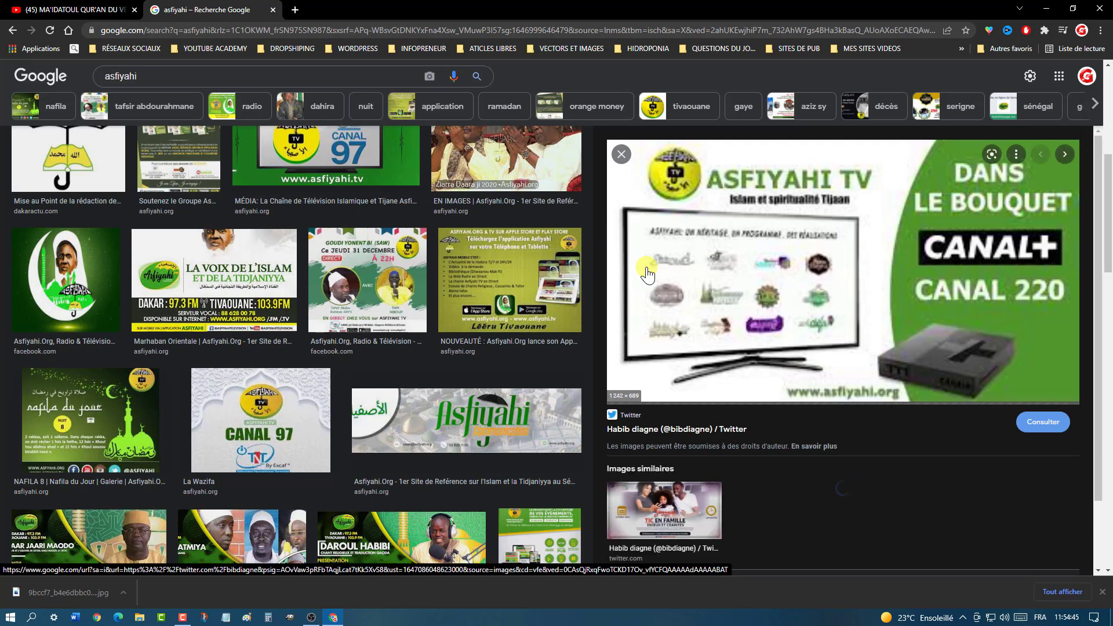
right_click(858, 255)
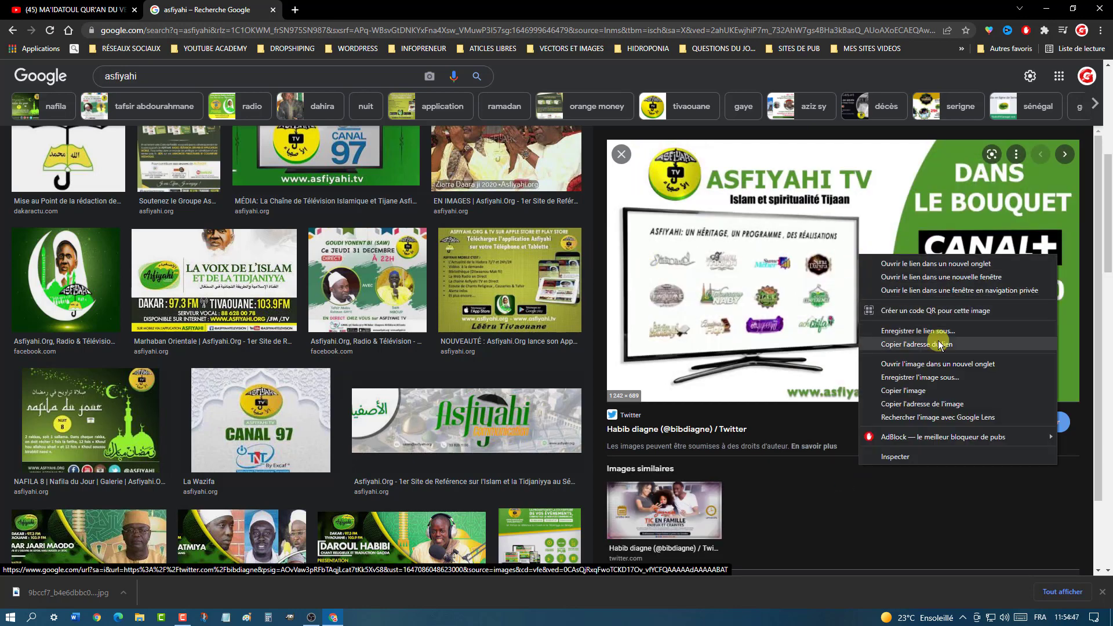
click(942, 378)
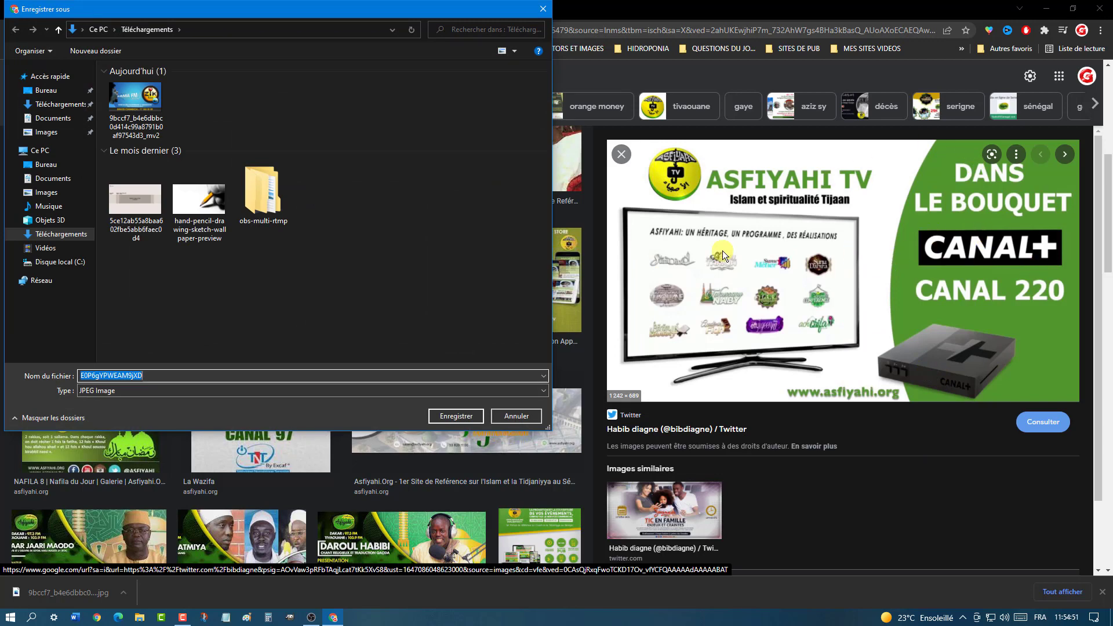
click(457, 415)
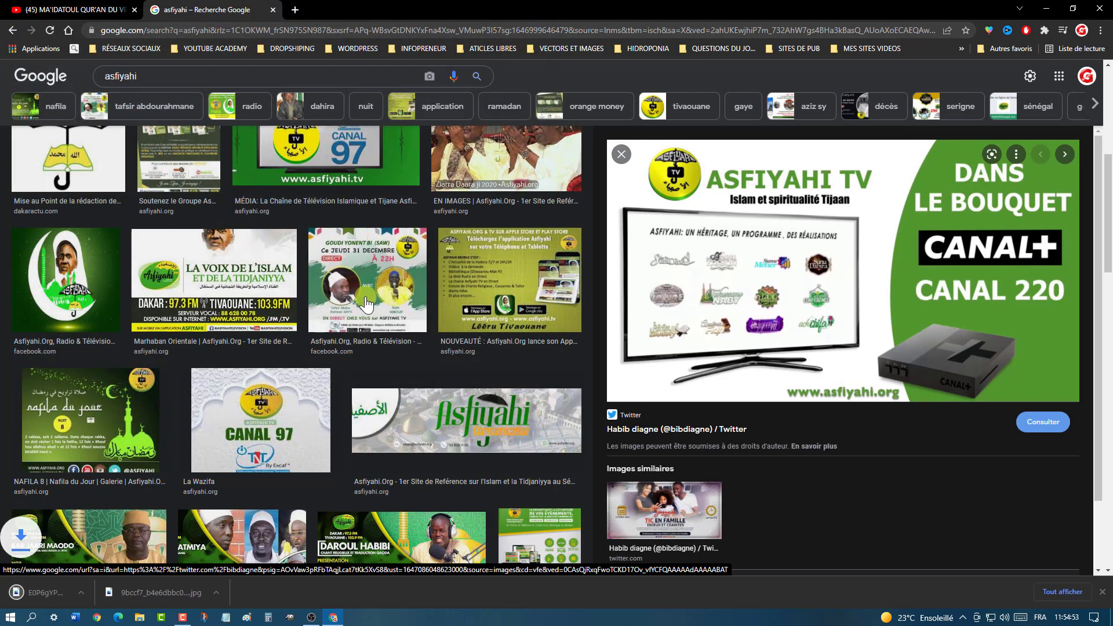
- Shrink the browser window and add a new Image source to the OBS scene, using E0P6gYPWEAM9jXD.jpg from Téléchargements
click(1073, 8)
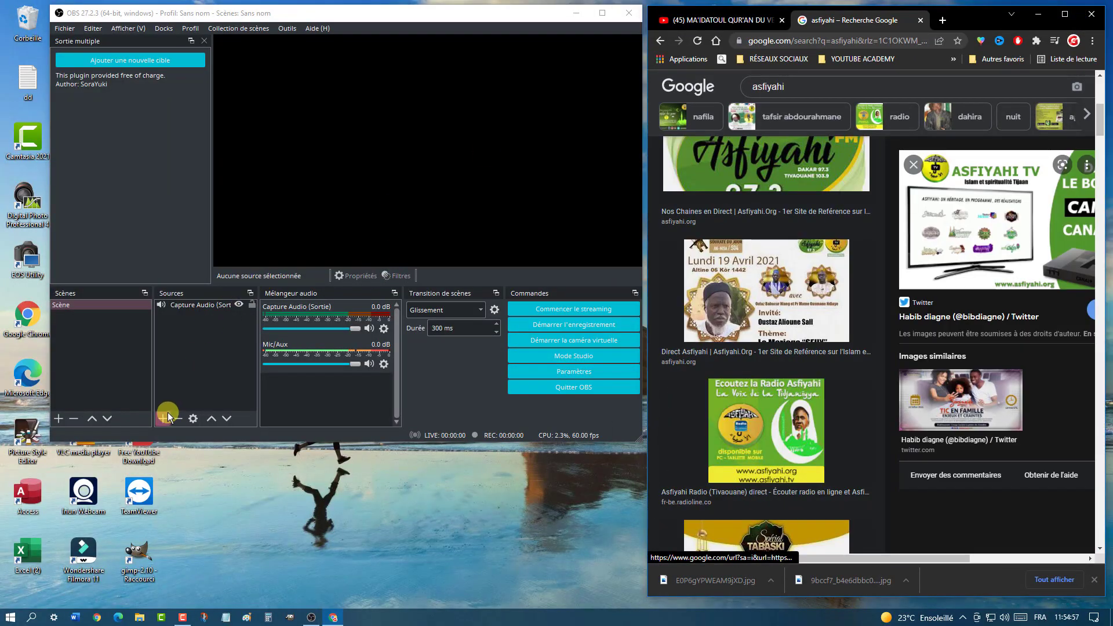
click(168, 418)
click(217, 281)
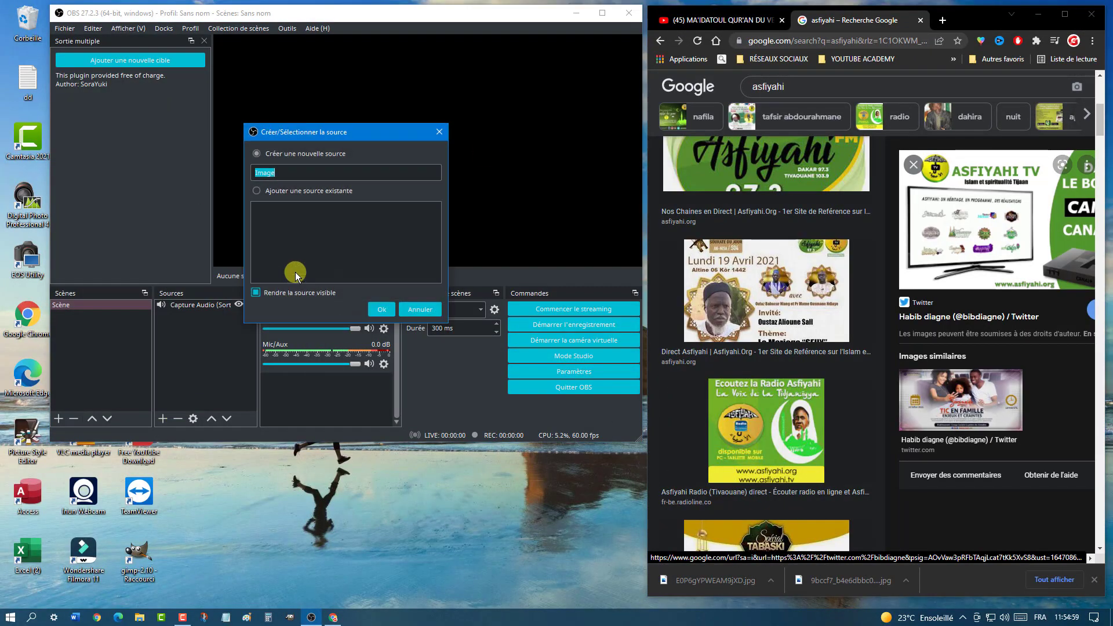
click(387, 308)
click(519, 345)
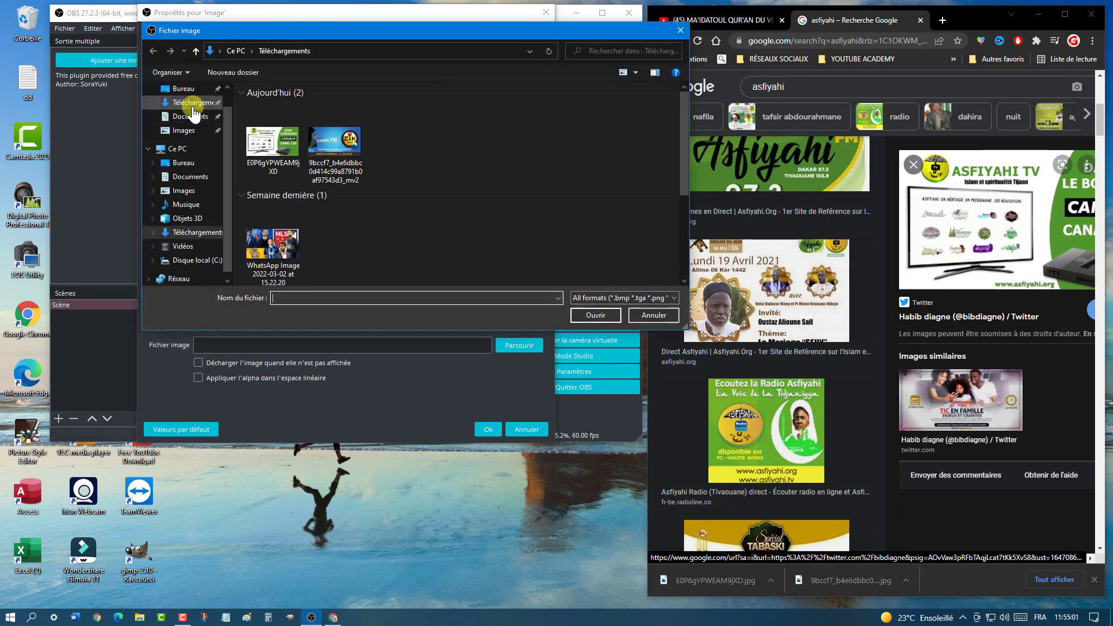
click(272, 144)
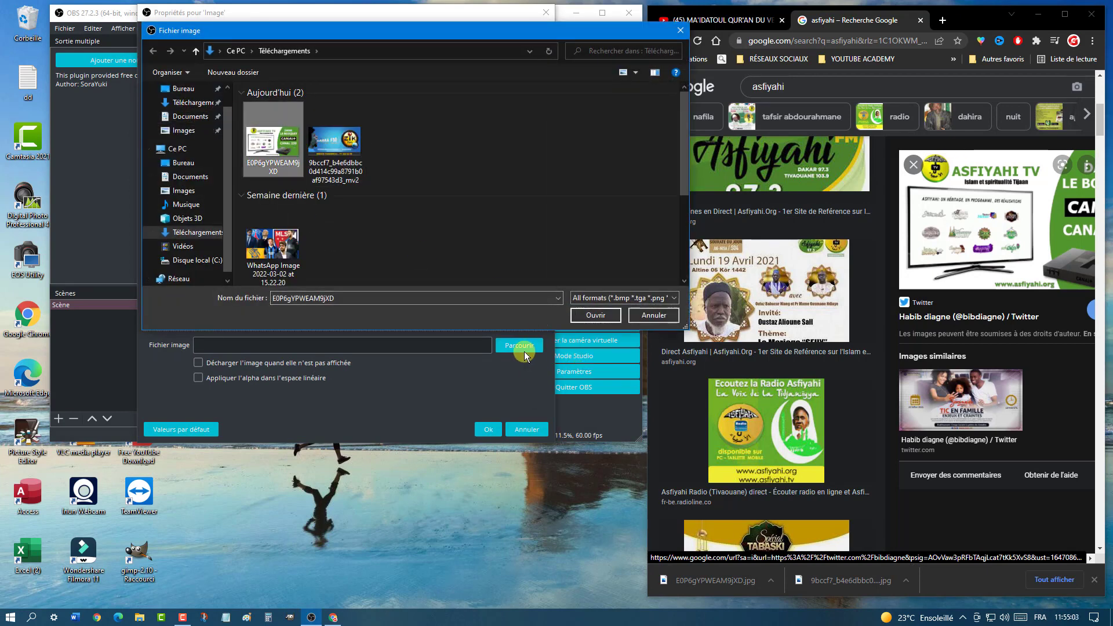
click(596, 314)
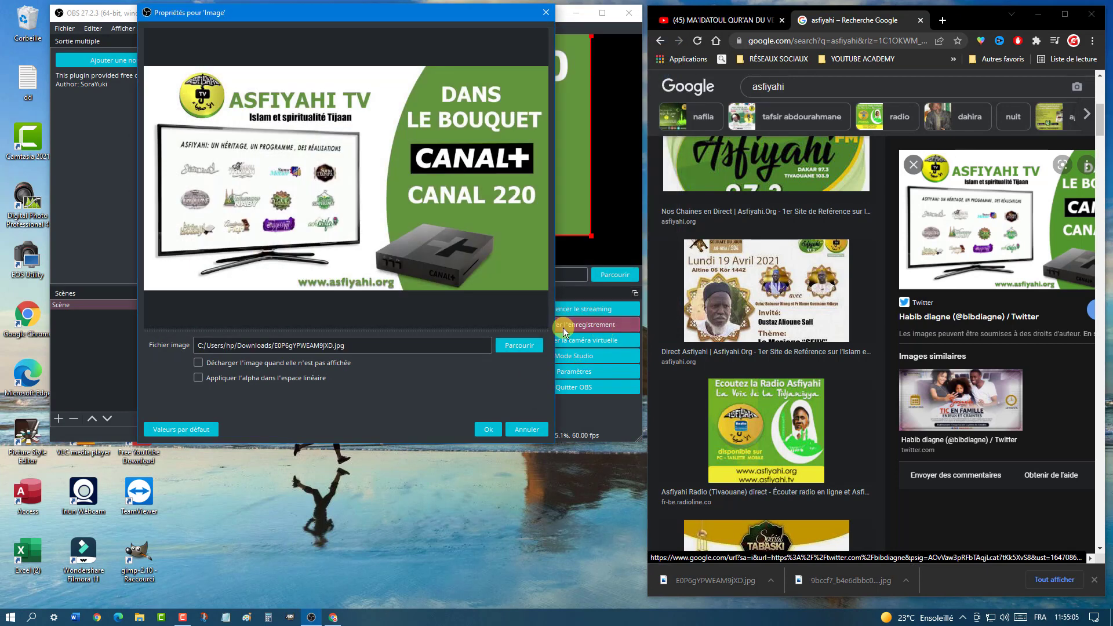
click(485, 430)
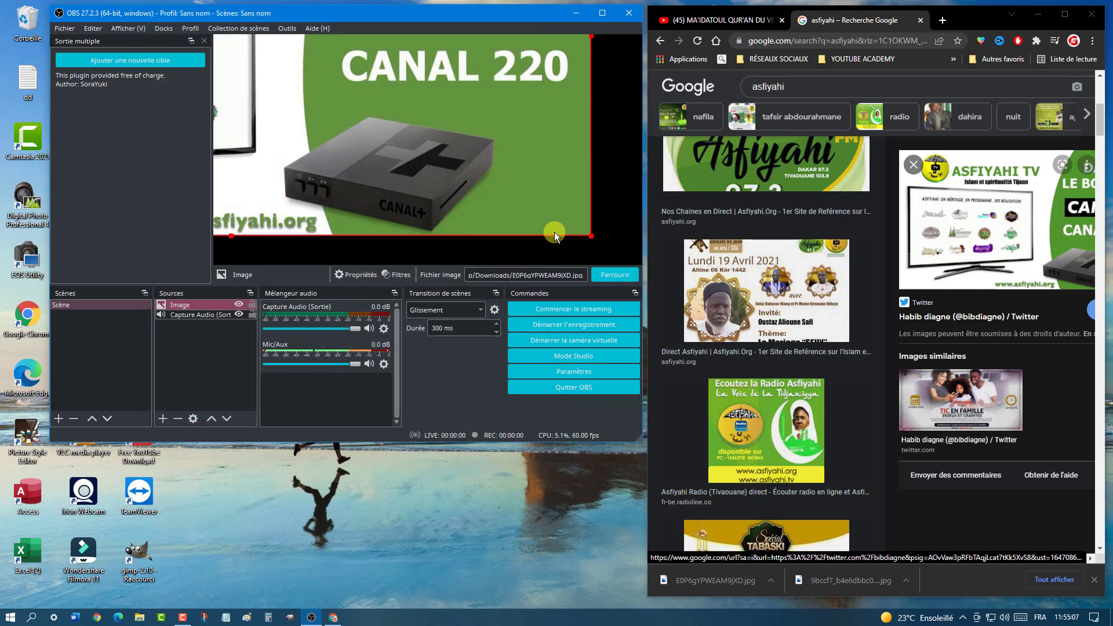
- Move and scale the Asfiyahi TV image until it fills the OBS canvas, and deselect it
mouse_move(376, 131)
mouse_down()
mouse_move(401, 152)
mouse_move(366, 128)
mouse_up()
drag(580, 236, 482, 197)
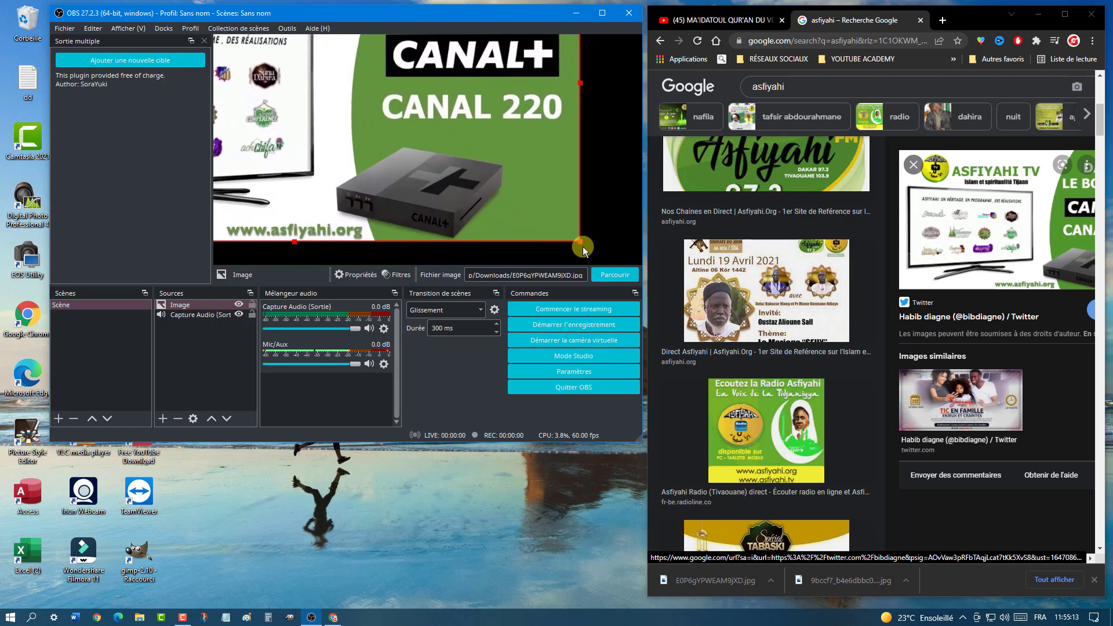
drag(582, 246, 409, 143)
drag(296, 88, 488, 188)
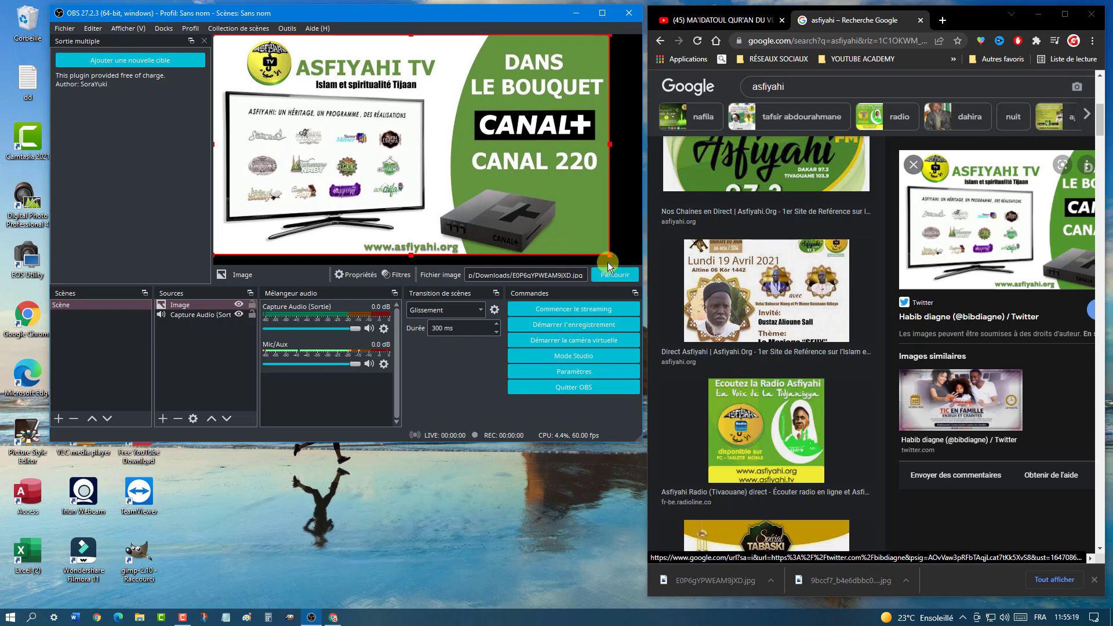
drag(609, 254, 642, 264)
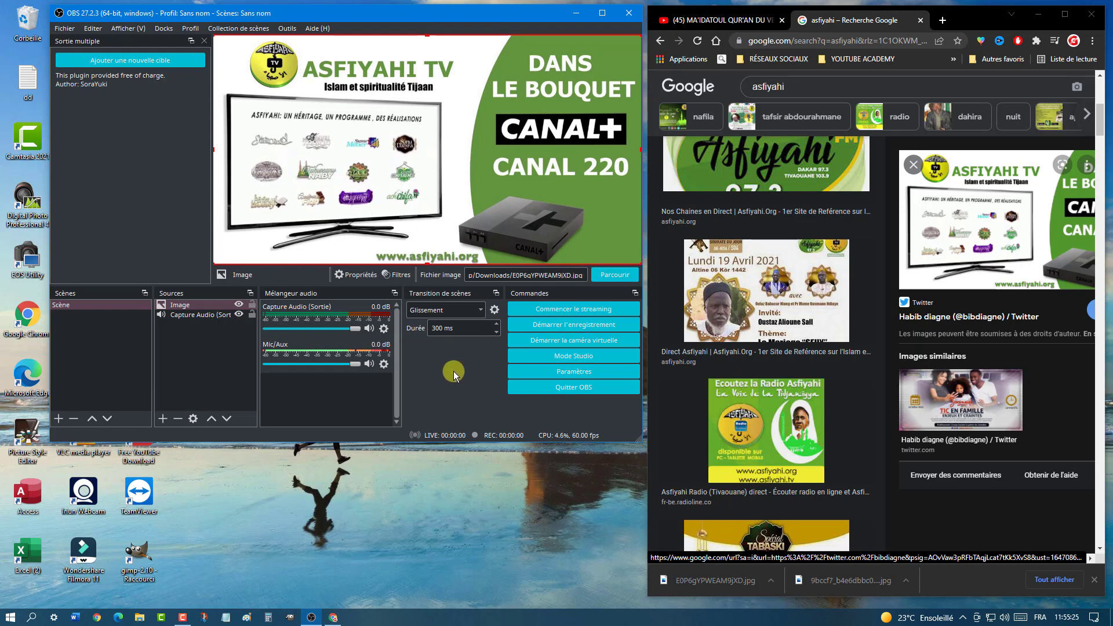
click(227, 344)
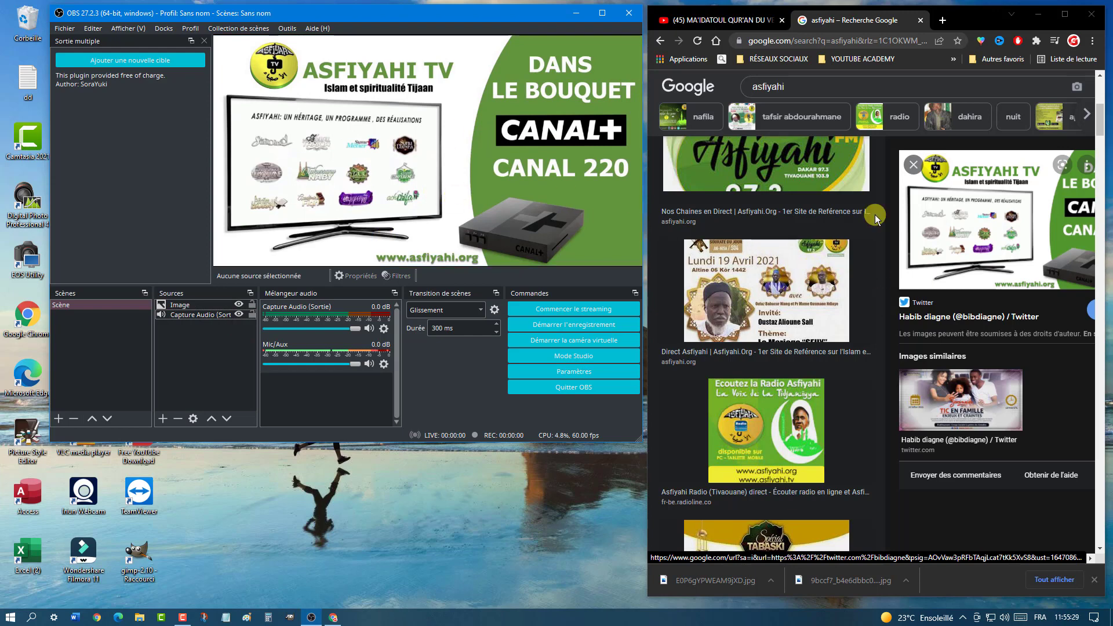
- Return to the Asfiyahi Television live on YouTube, unmute it to test the captured audio in OBS, and pause the video
click(733, 21)
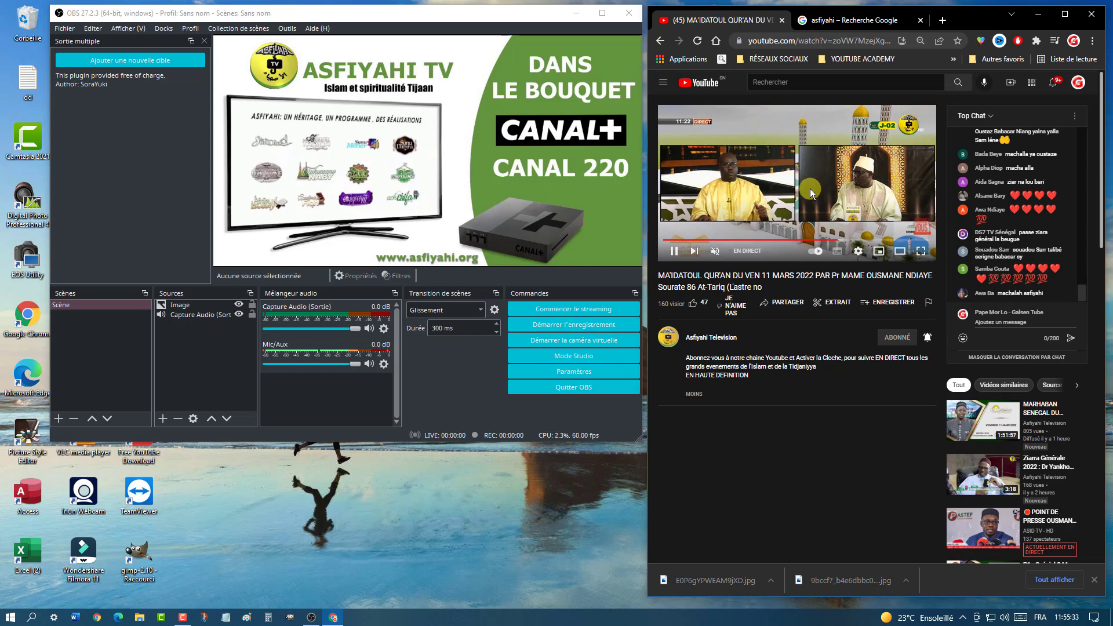
click(714, 252)
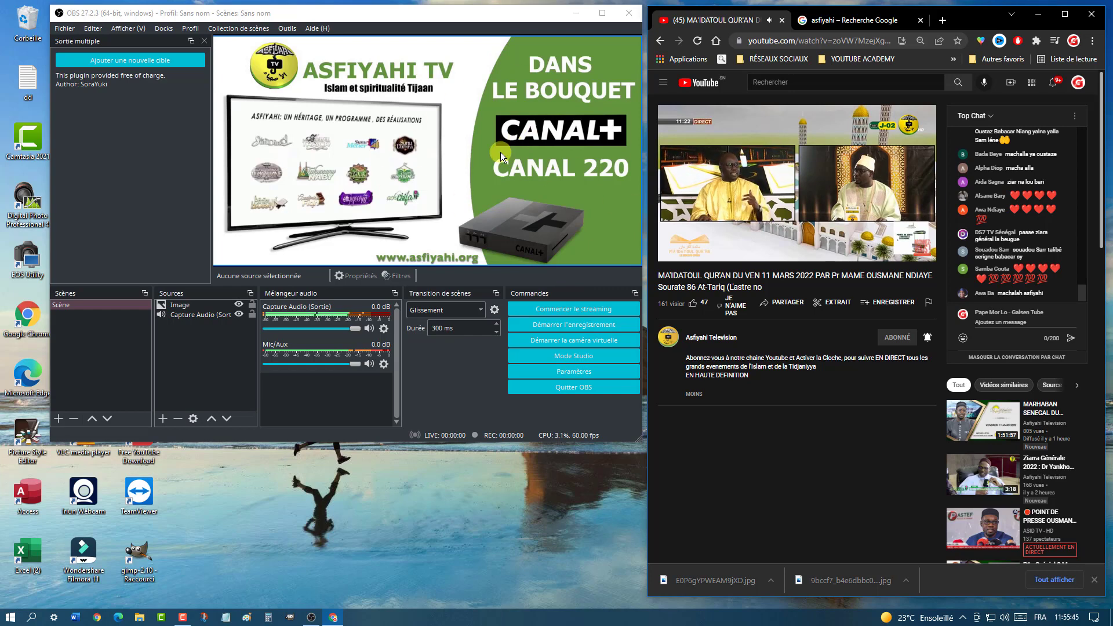
mouse_move(777, 151)
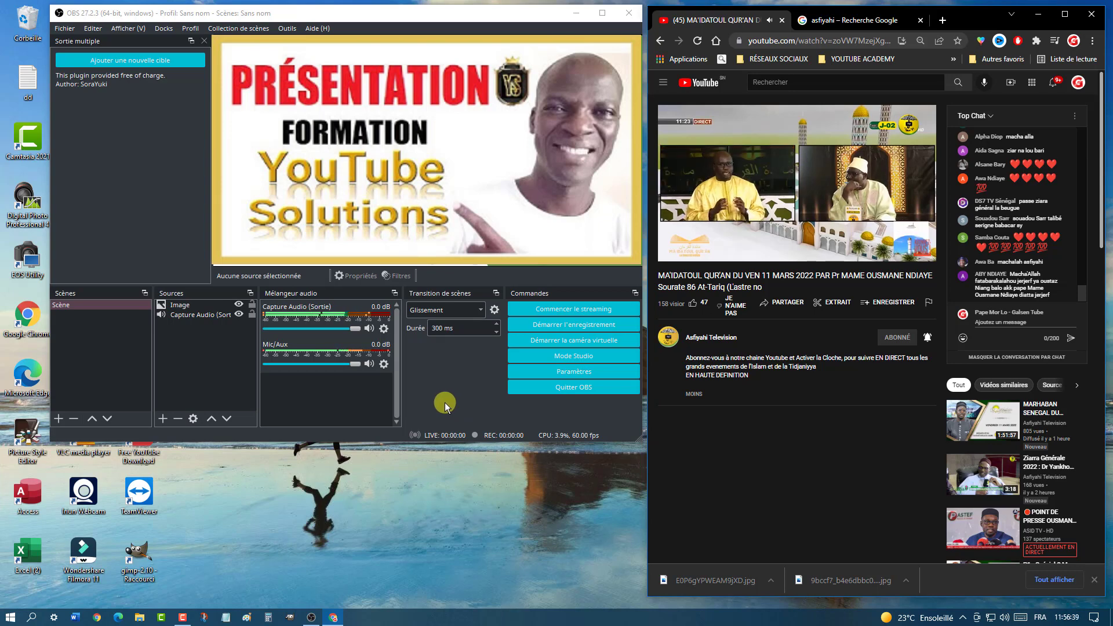
click(674, 251)
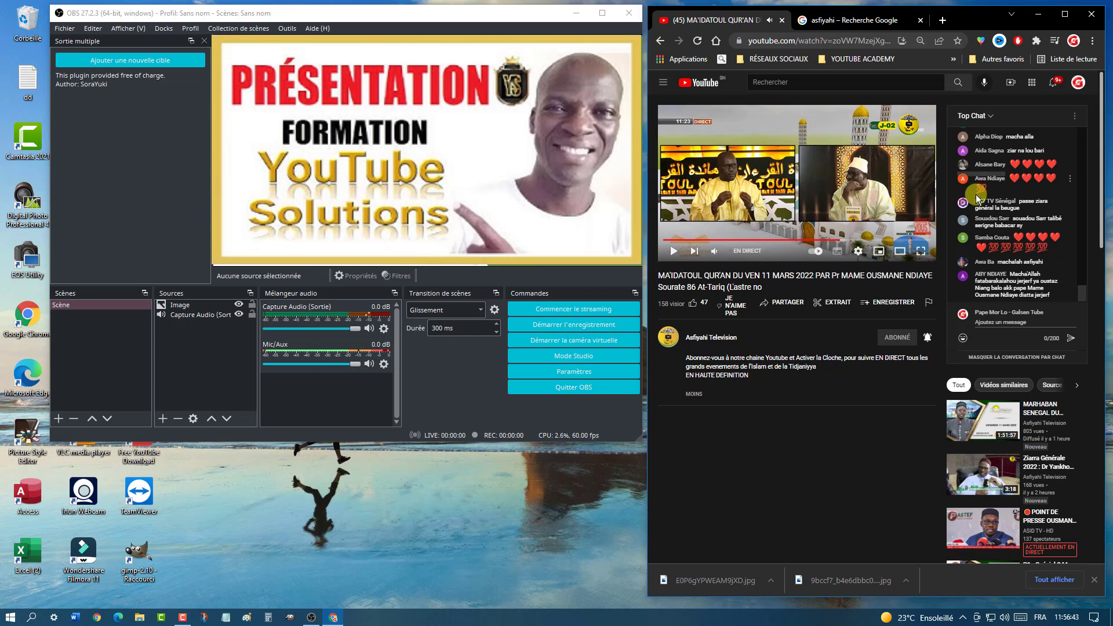
click(189, 316)
click(178, 306)
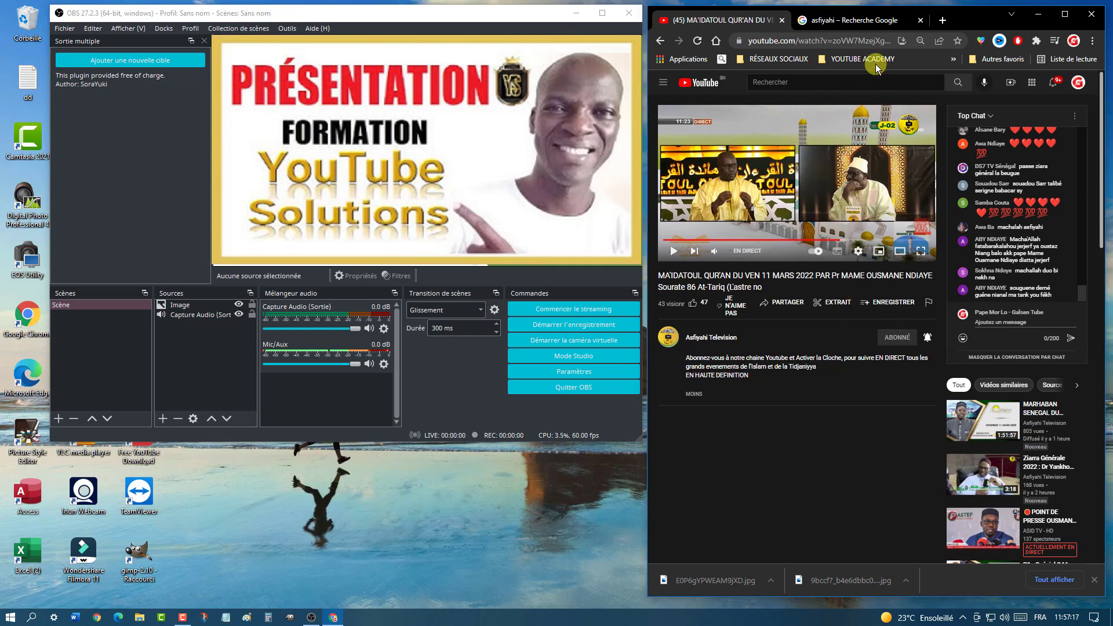
- Step back from the asfiyahi image results through the previous pages to the empty new tab page
click(869, 20)
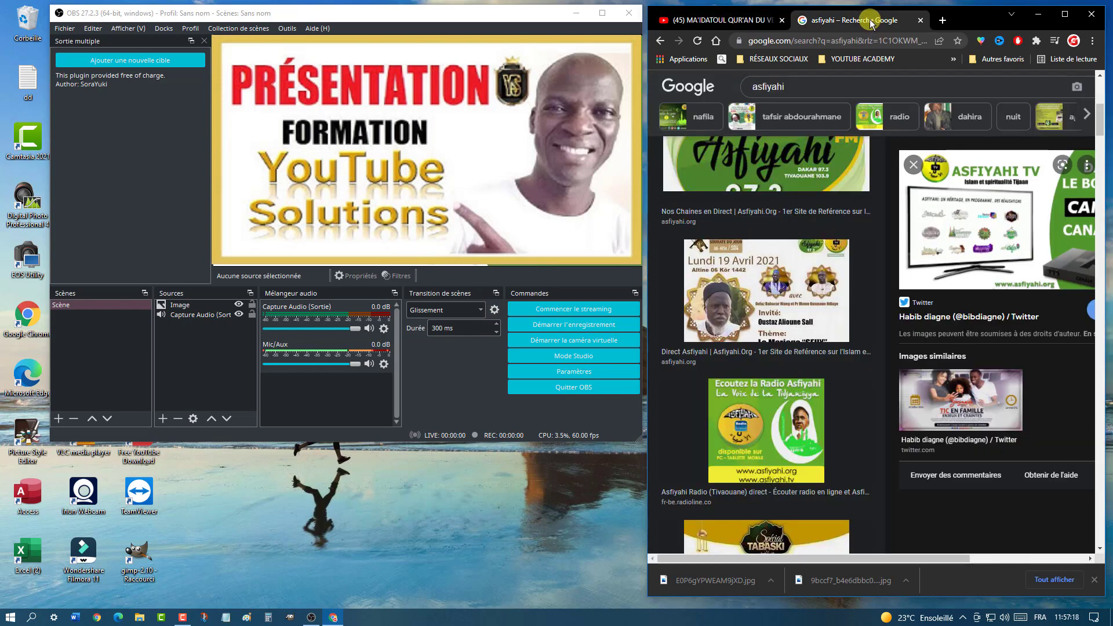
click(662, 38)
click(661, 40)
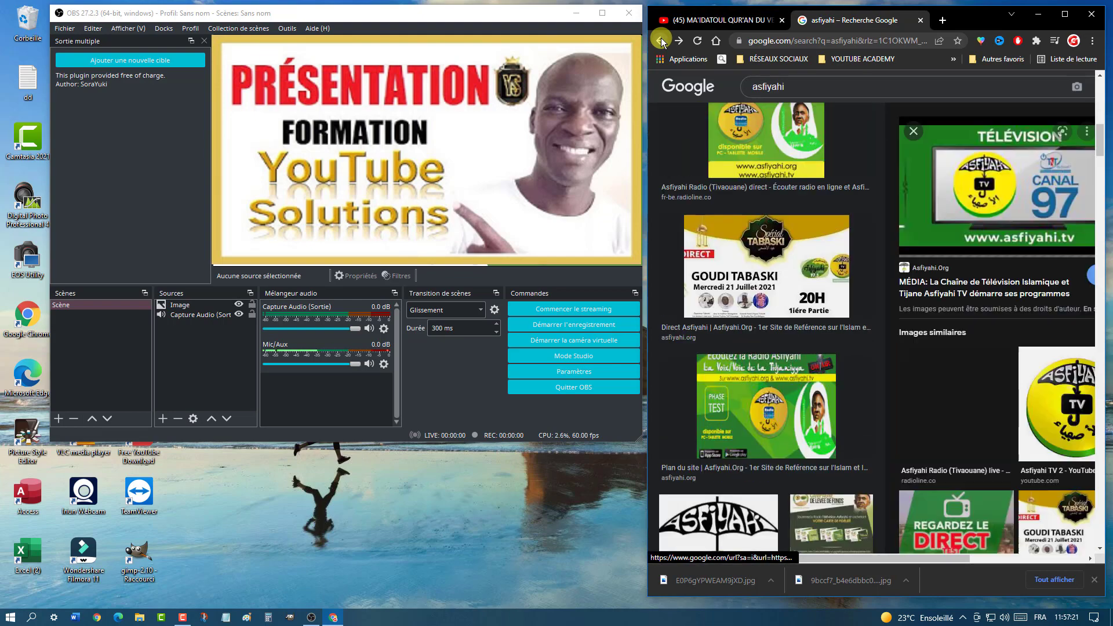
click(661, 39)
click(661, 40)
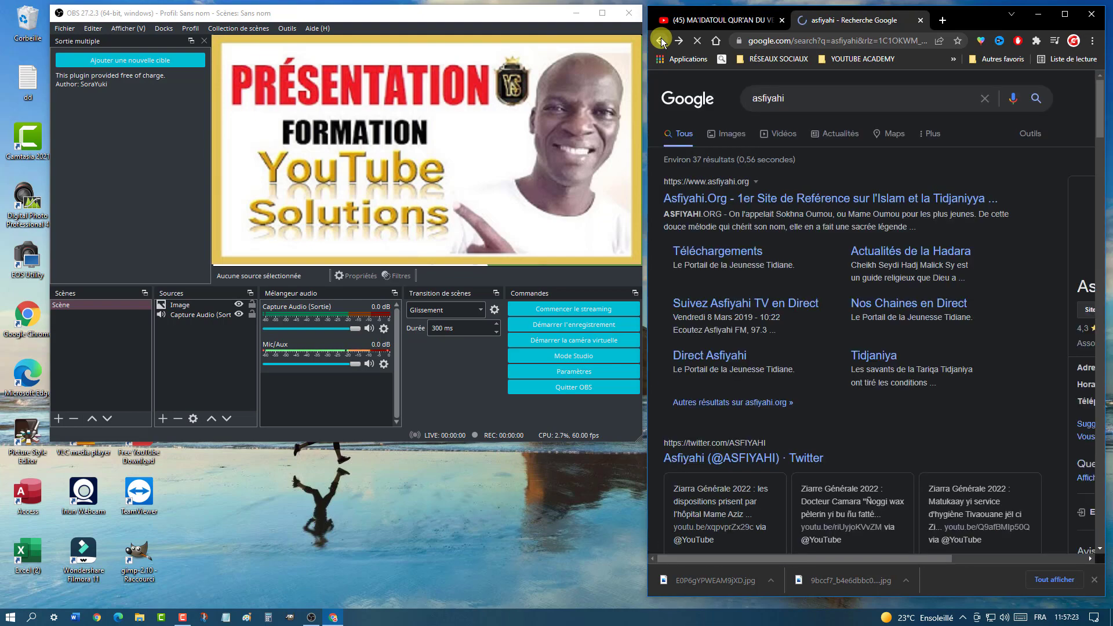
click(661, 39)
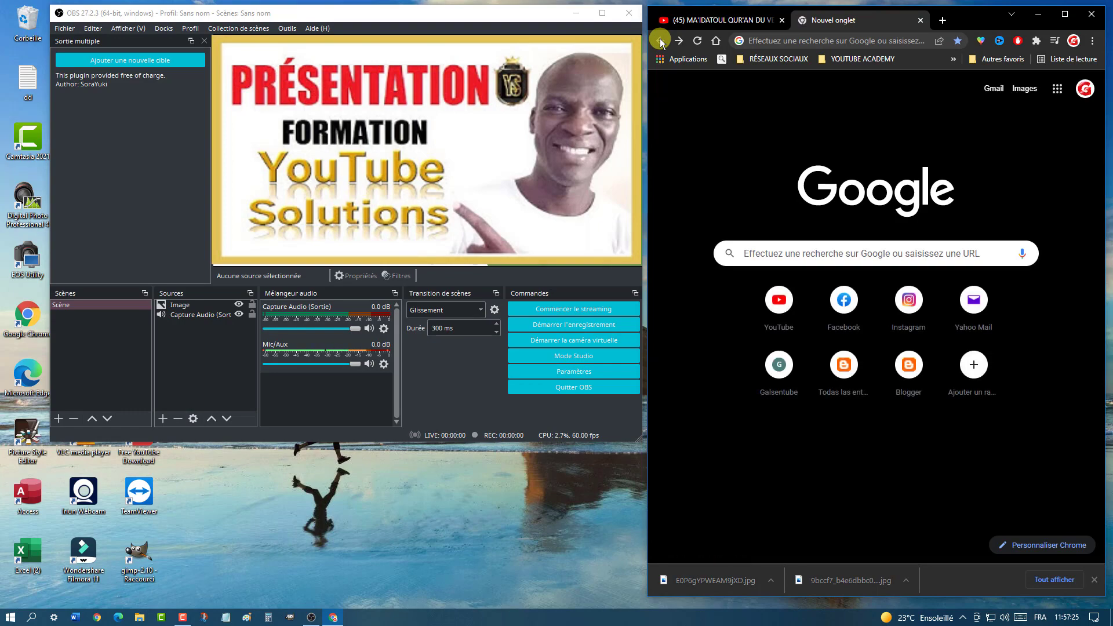
- Maximize the browser window and reopen the recently closed "Radio en ligne de Senegal | Radio.sn" page from the history
click(746, 24)
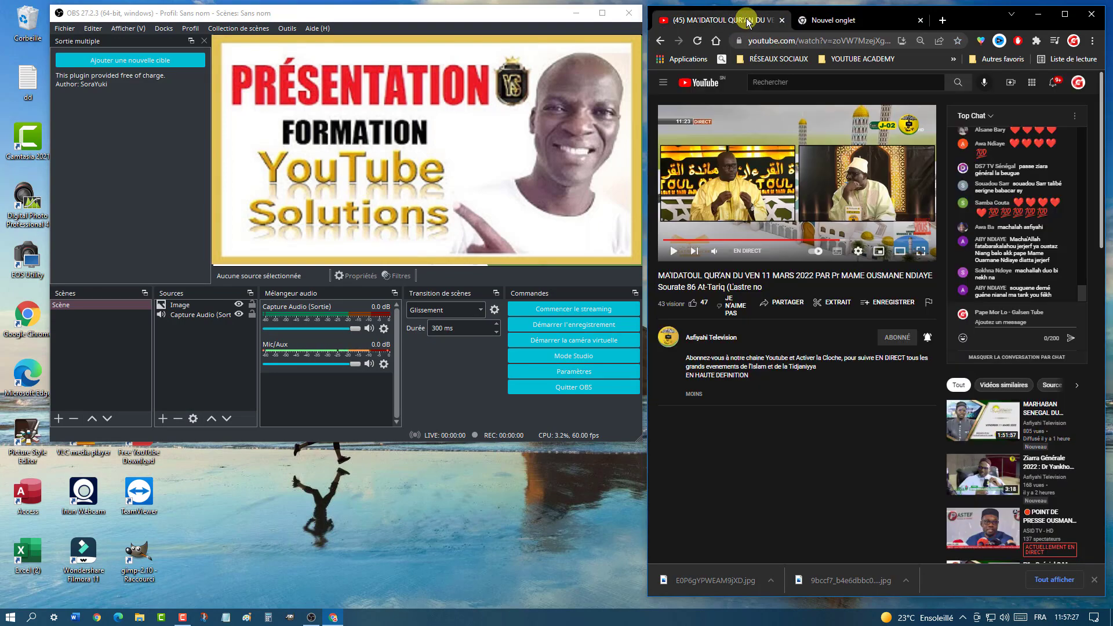
click(1065, 15)
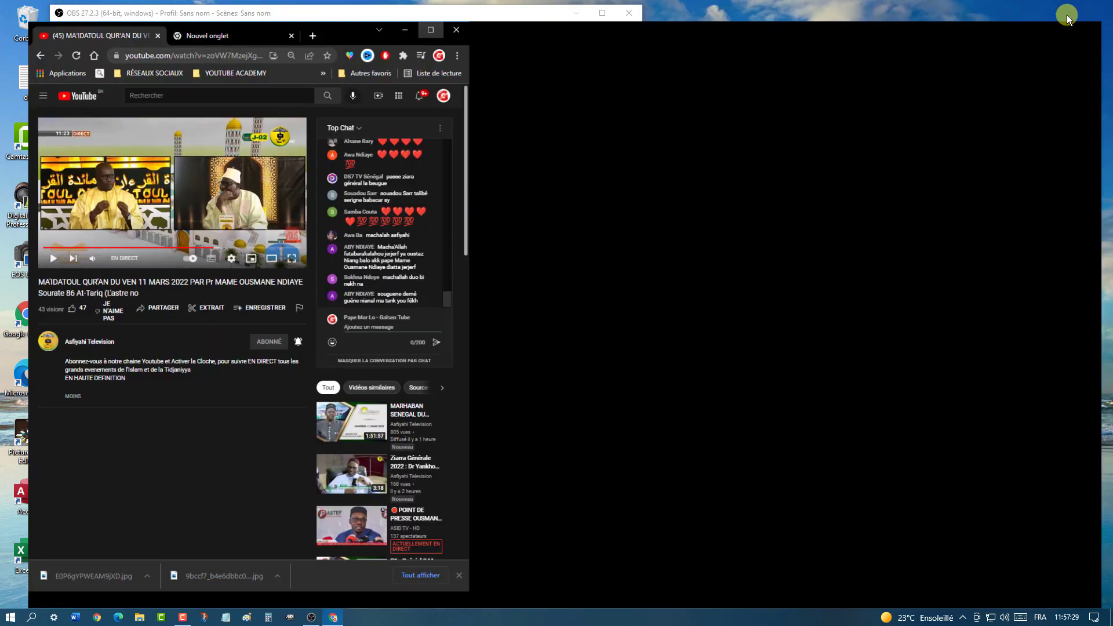
click(1100, 30)
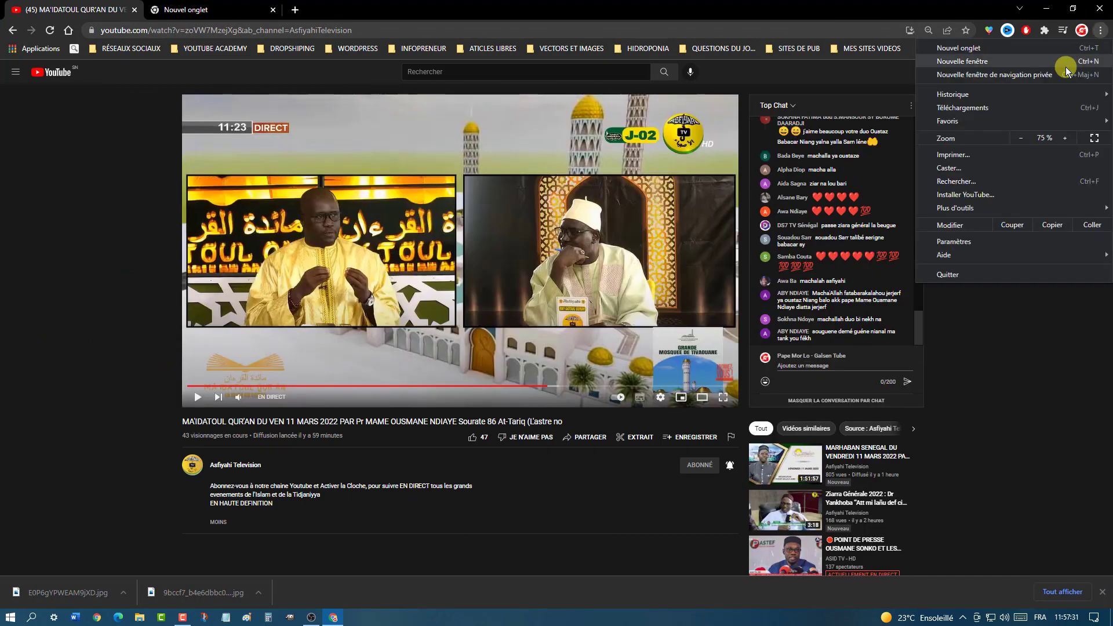
mouse_move(1027, 93)
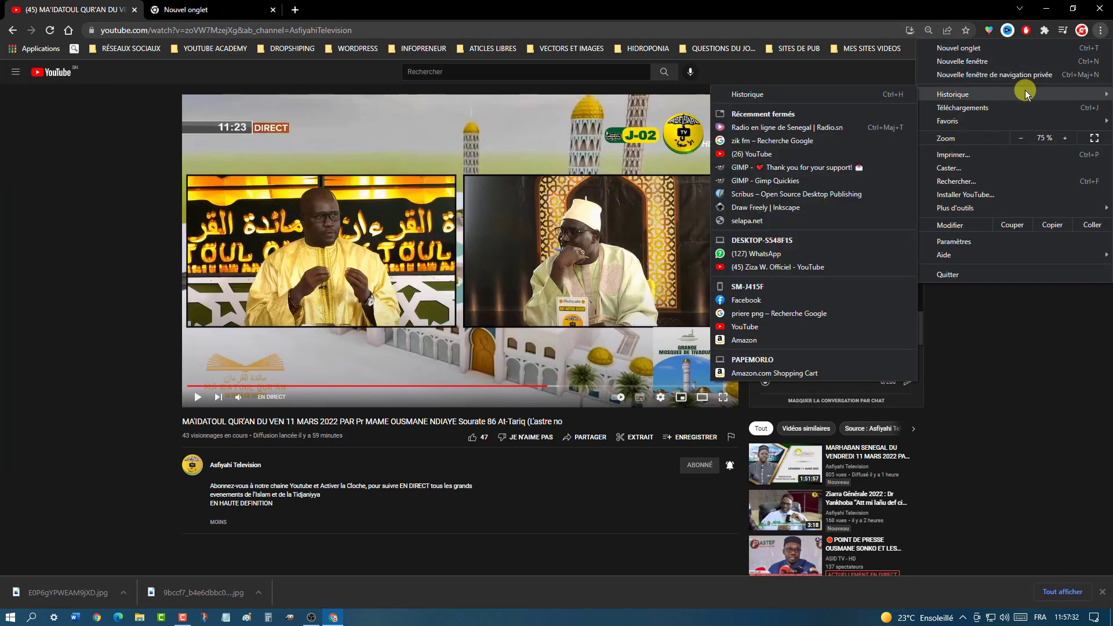
click(785, 129)
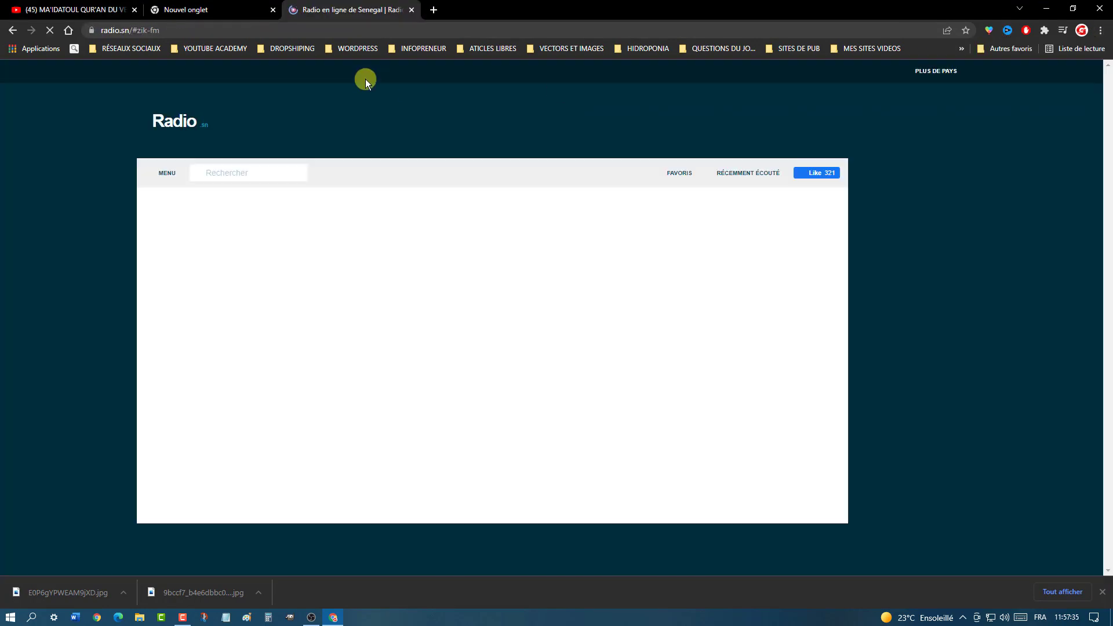
- Play the Sud FM station on radio.sn, and switch the player to Lamp Fall FM
scroll(37, 313, up, 4)
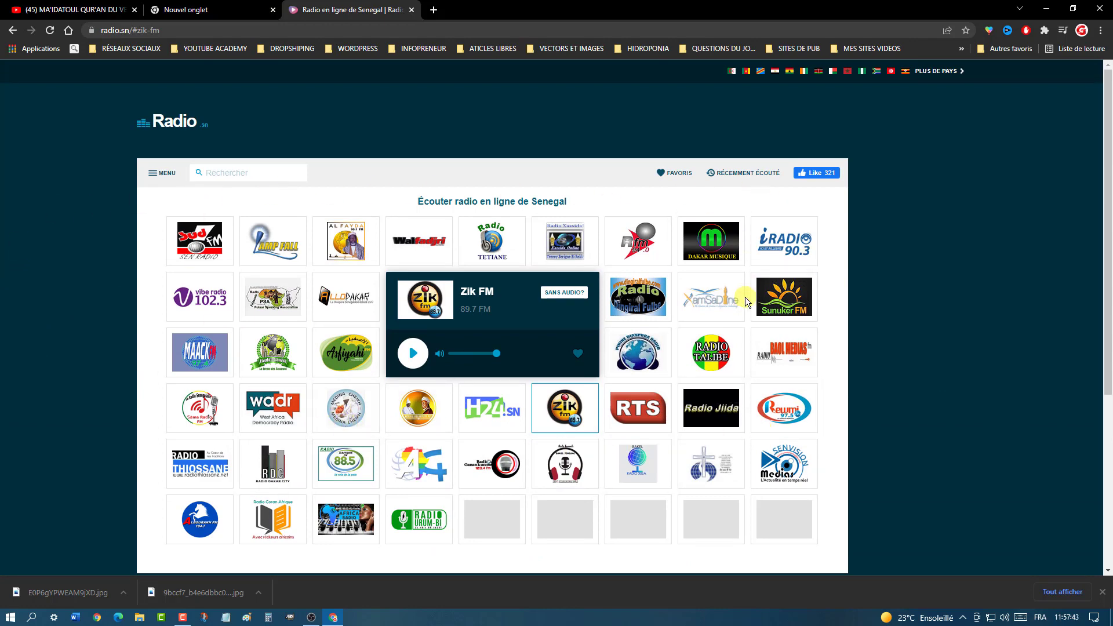
click(204, 259)
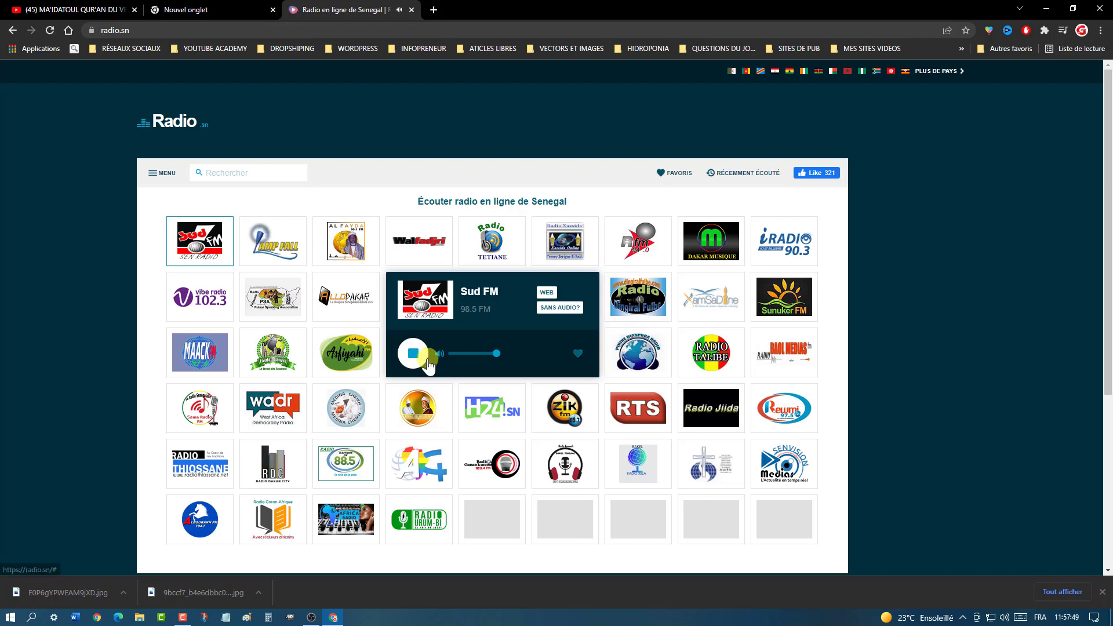
click(282, 253)
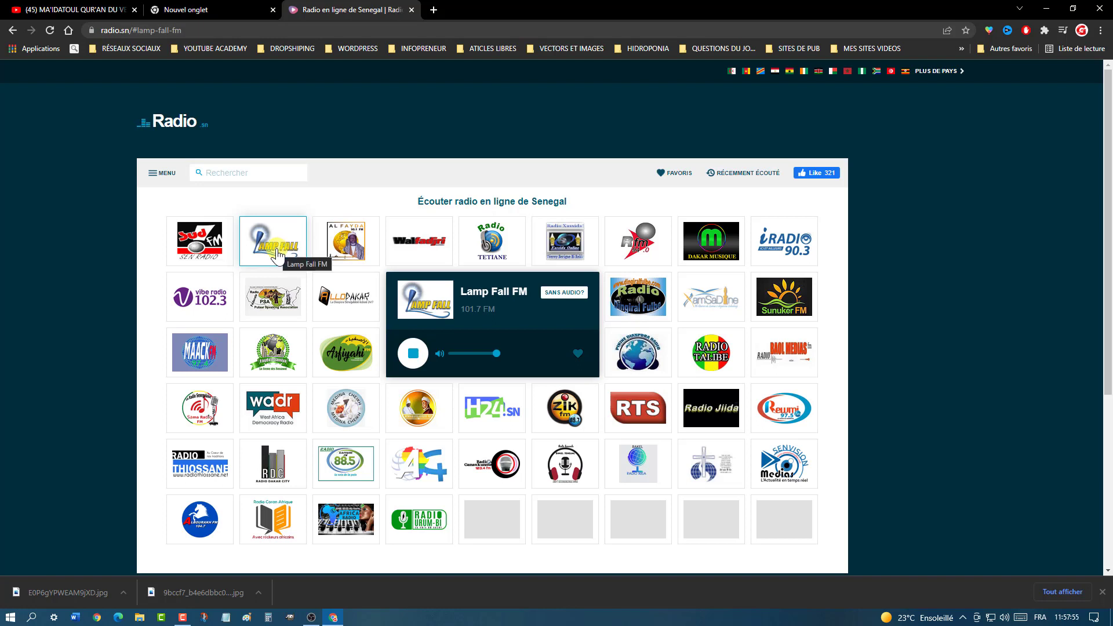
- Stop Lamp Fall FM, and play Radio Al Fayda with the player's volume lowered
click(414, 354)
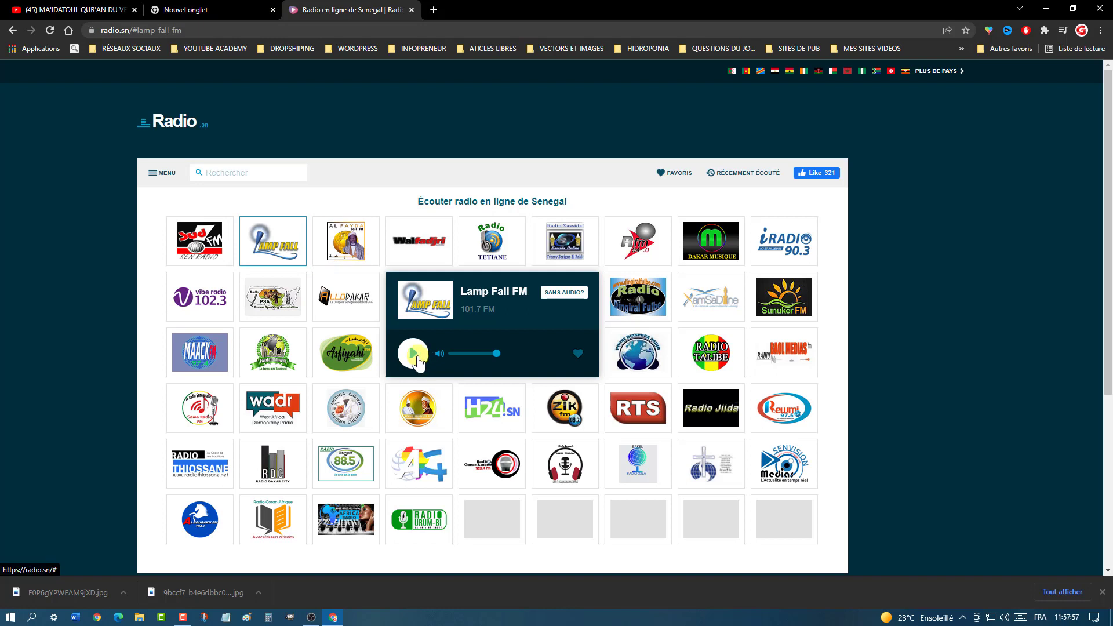
click(461, 352)
click(355, 242)
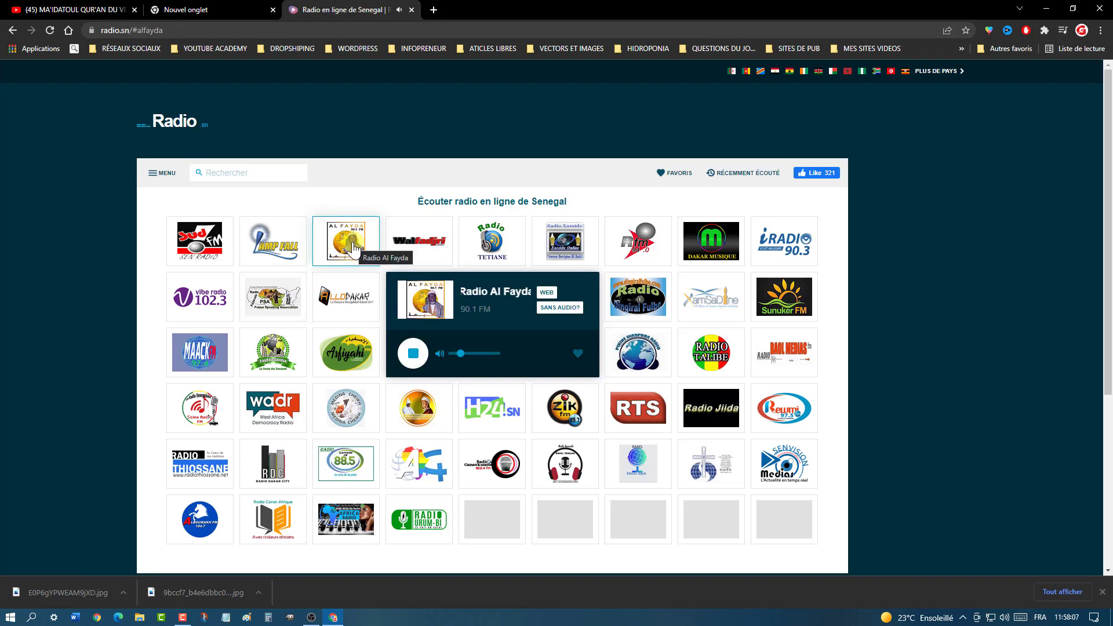
- Sample Walf FM, Radio Tetiane, RFM (Futurs Medias) and iRadio one after another, and stop the playback on iRadio
click(426, 248)
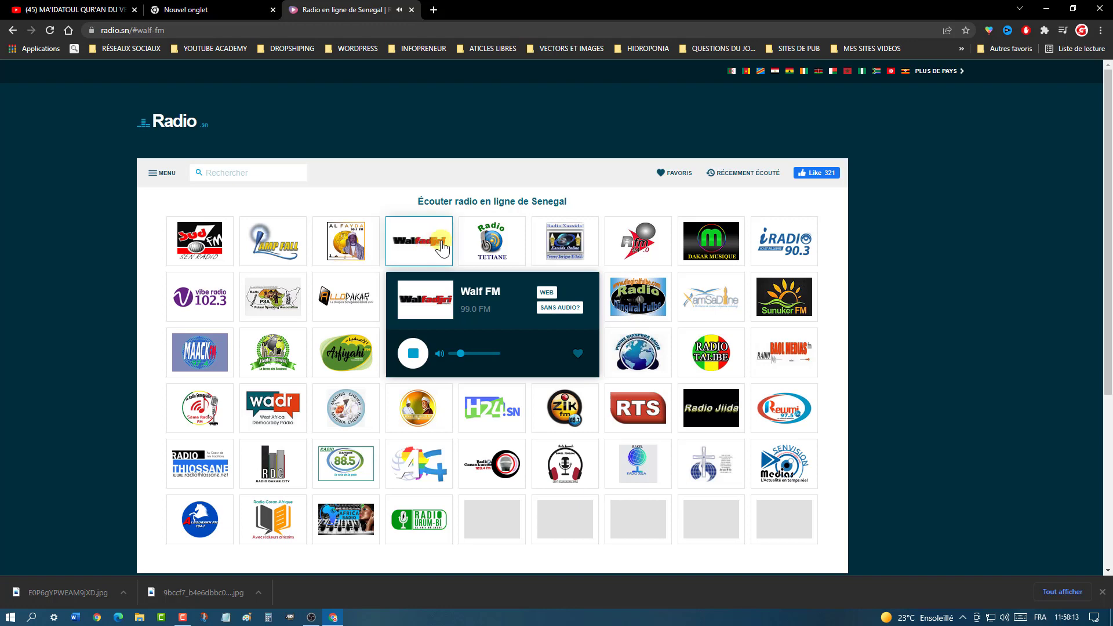
click(498, 246)
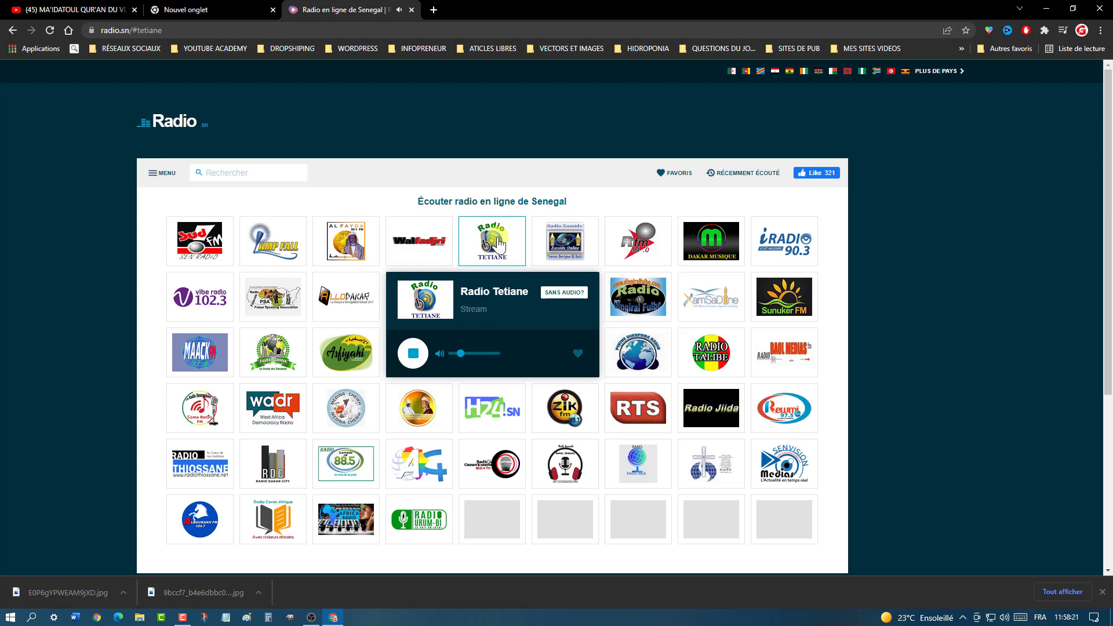
click(640, 248)
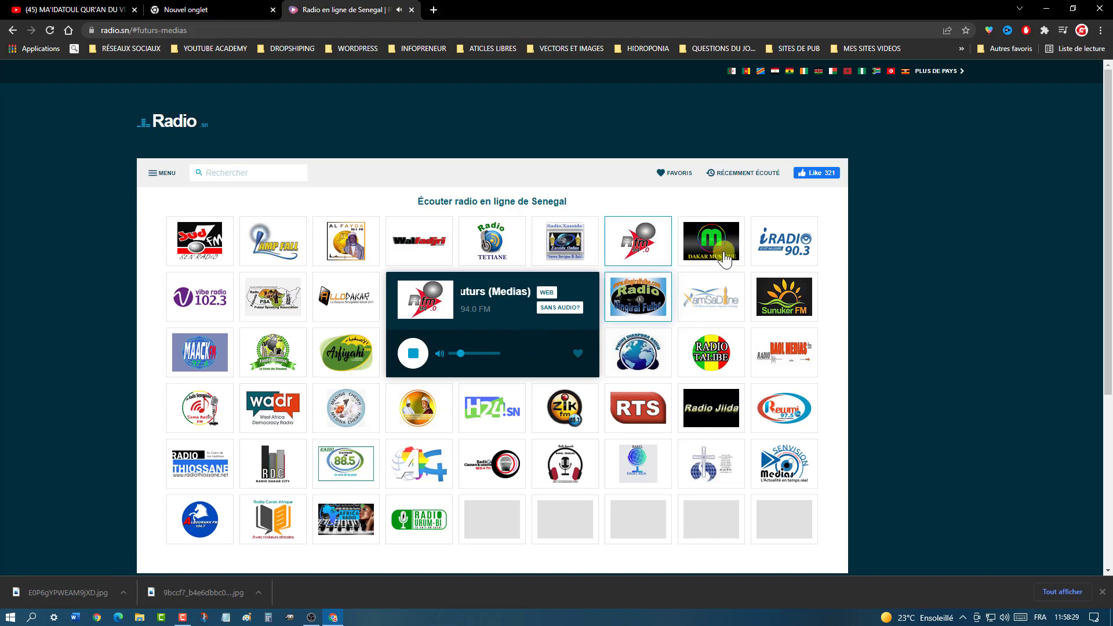
click(775, 239)
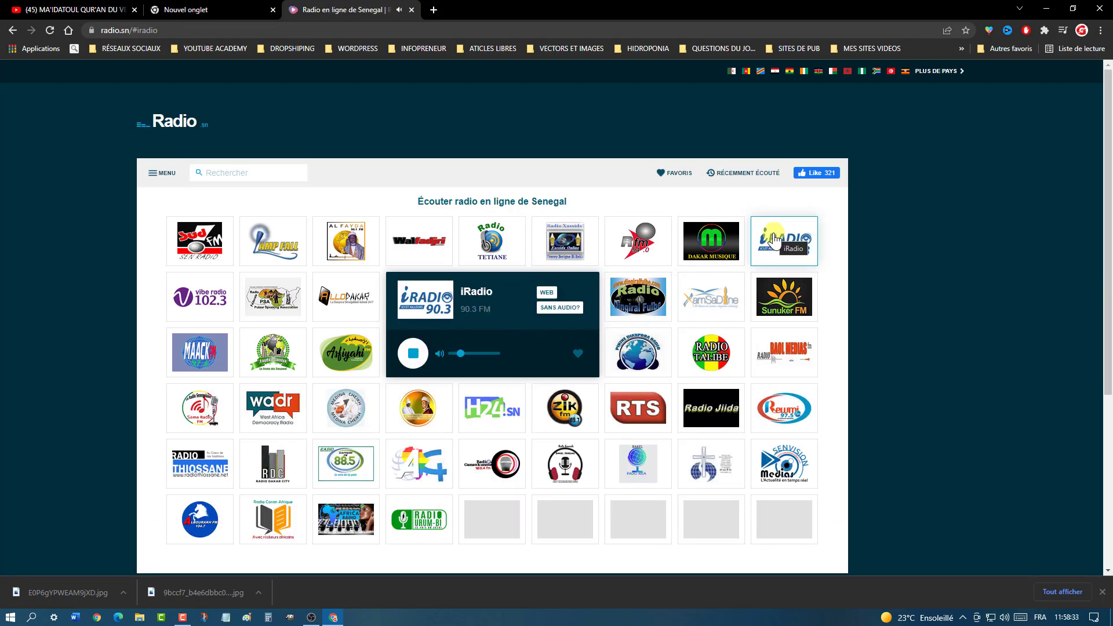
click(413, 355)
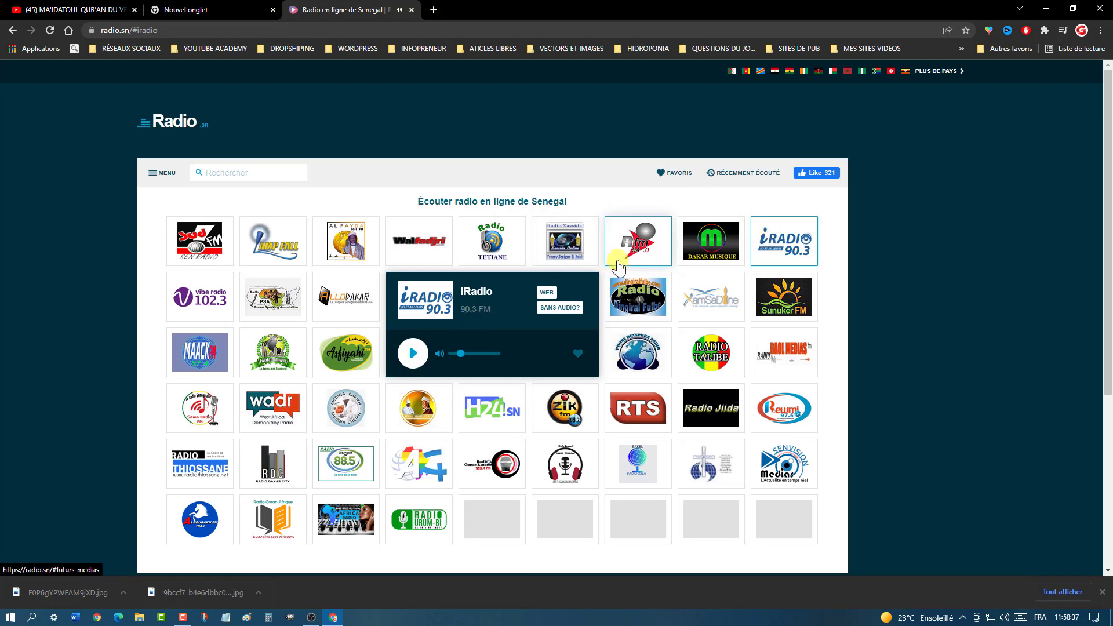
- Close the browser, move the OBS window to the middle of the desktop, and open the list of source types to add
click(1104, 11)
drag(371, 17, 548, 53)
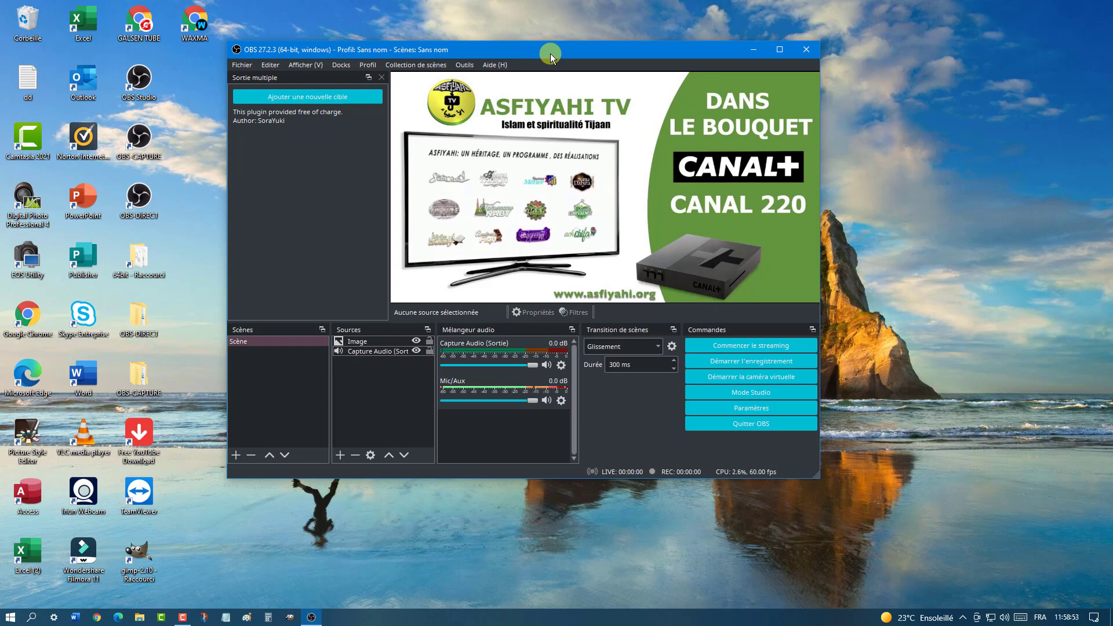
click(340, 455)
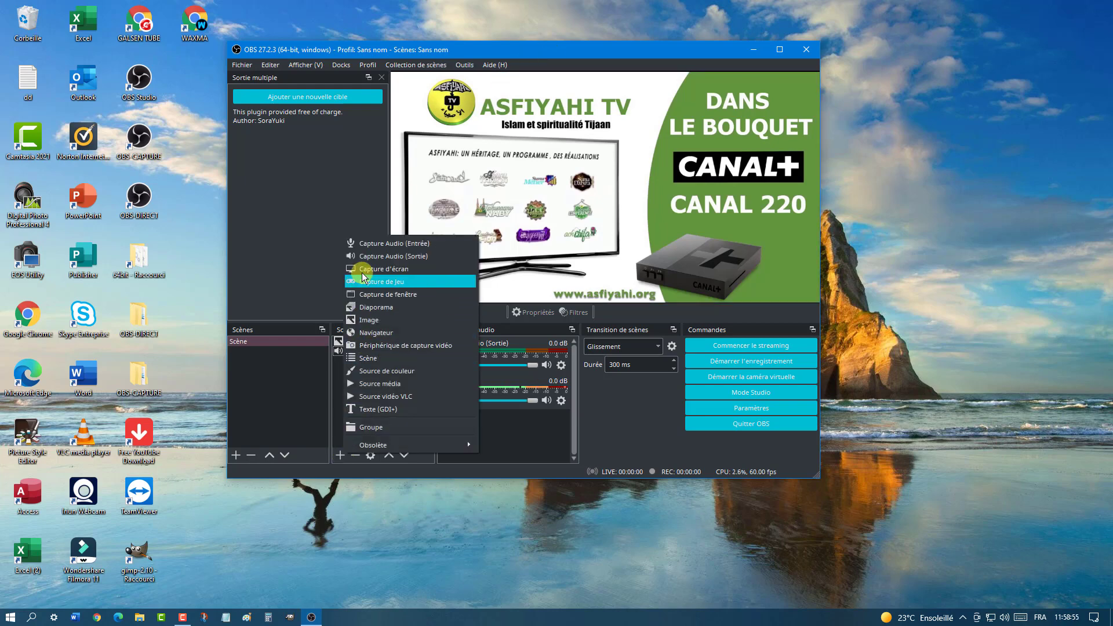